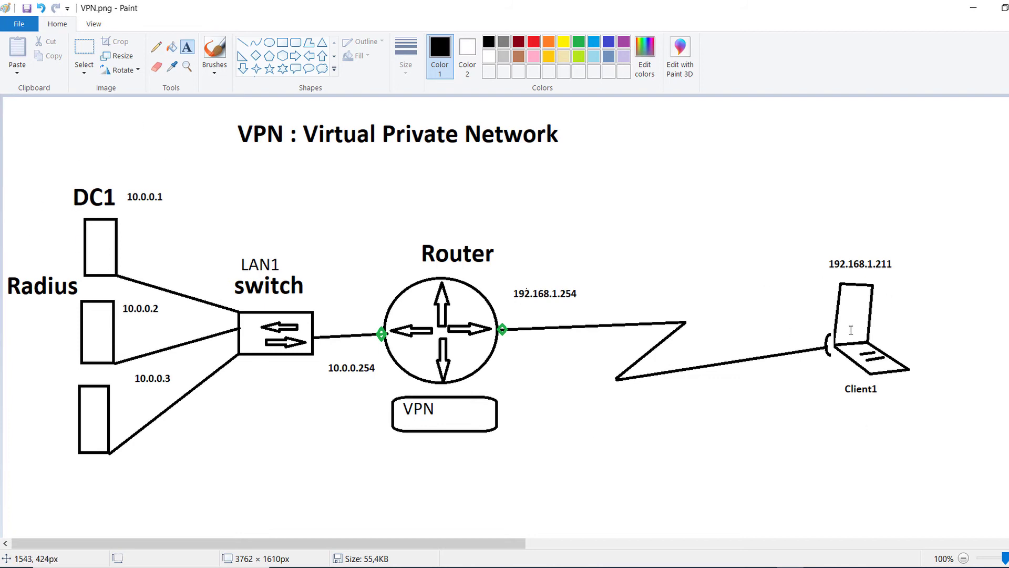
Step: Leave the VPN.png diagram in Paint and switch to Hyper-V Manager
key(alt+Tab)
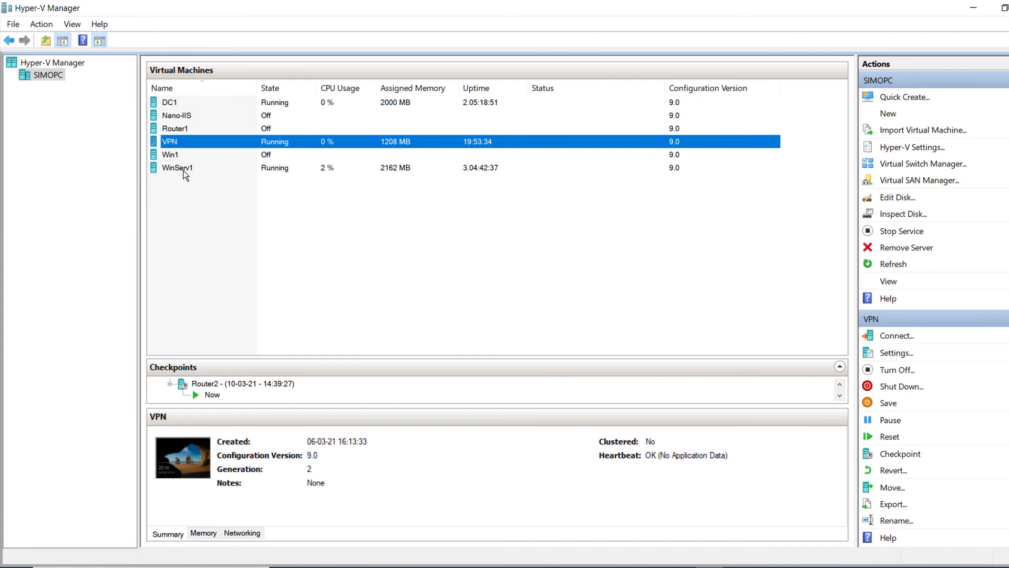
Step: Review the DC1 and WinServ1 VMs, then open the VPN machine's settings from its console
click(177, 169)
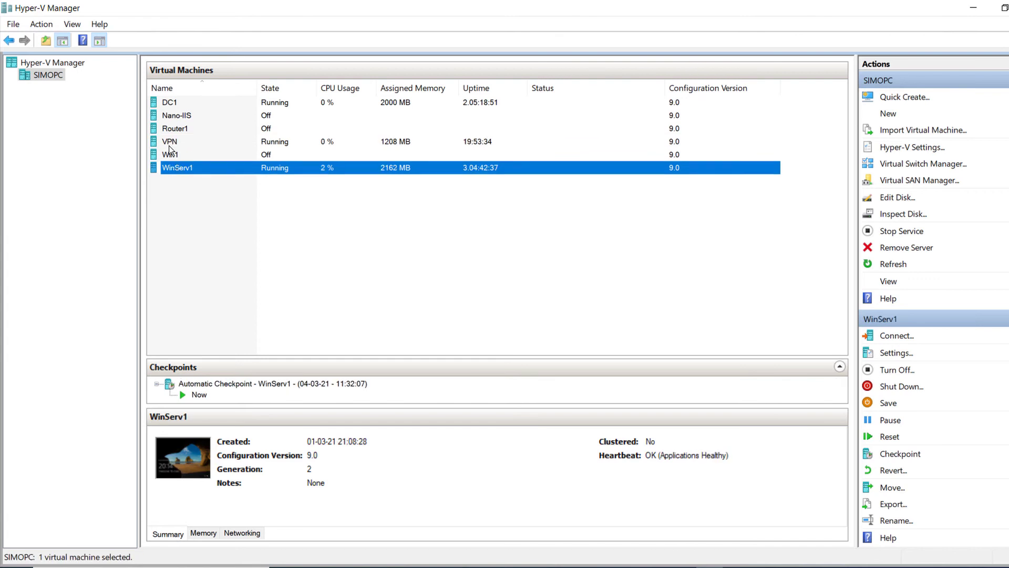
click(169, 144)
click(177, 102)
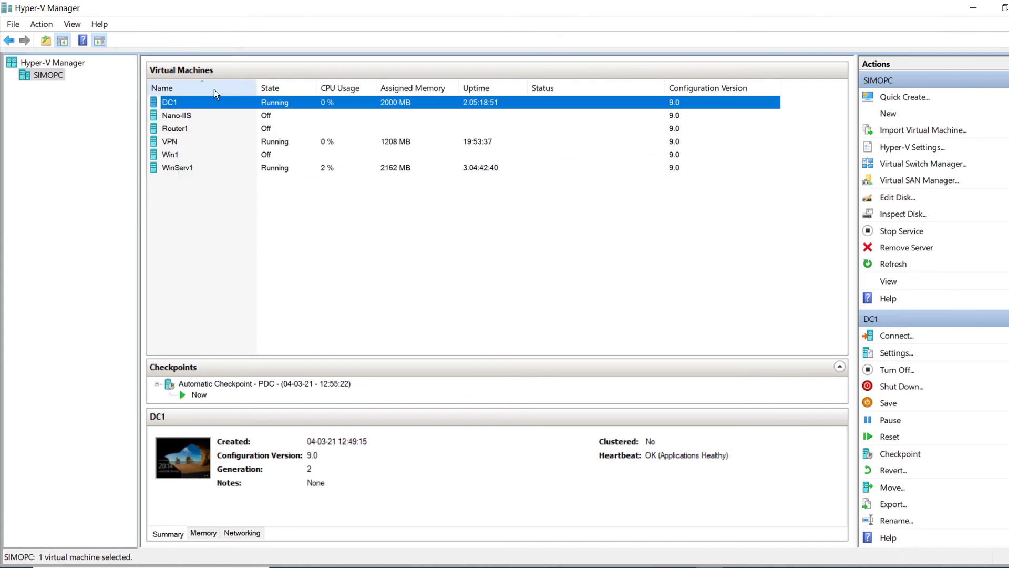
mouse_move(763, 566)
click(905, 523)
click(95, 103)
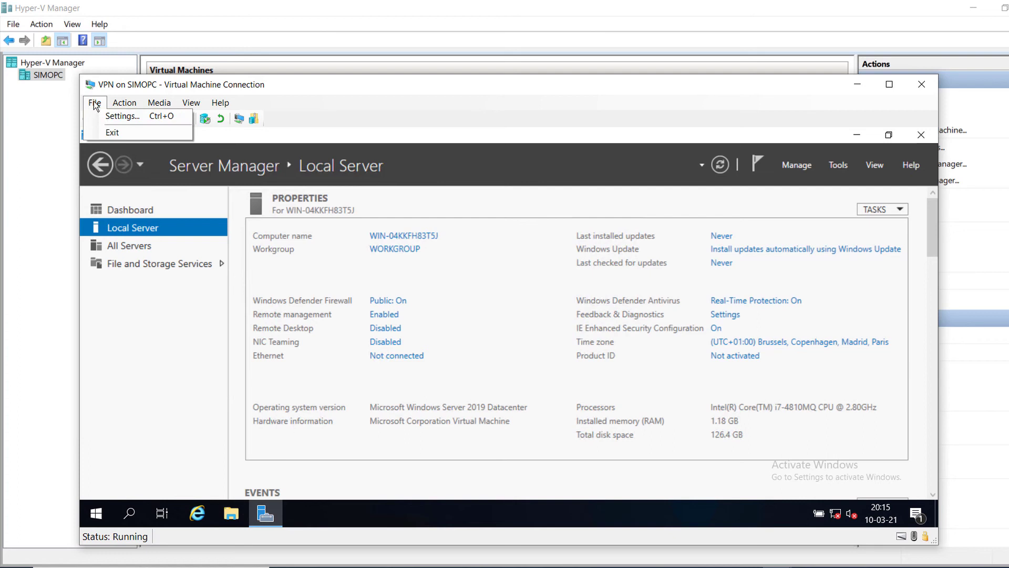
click(108, 120)
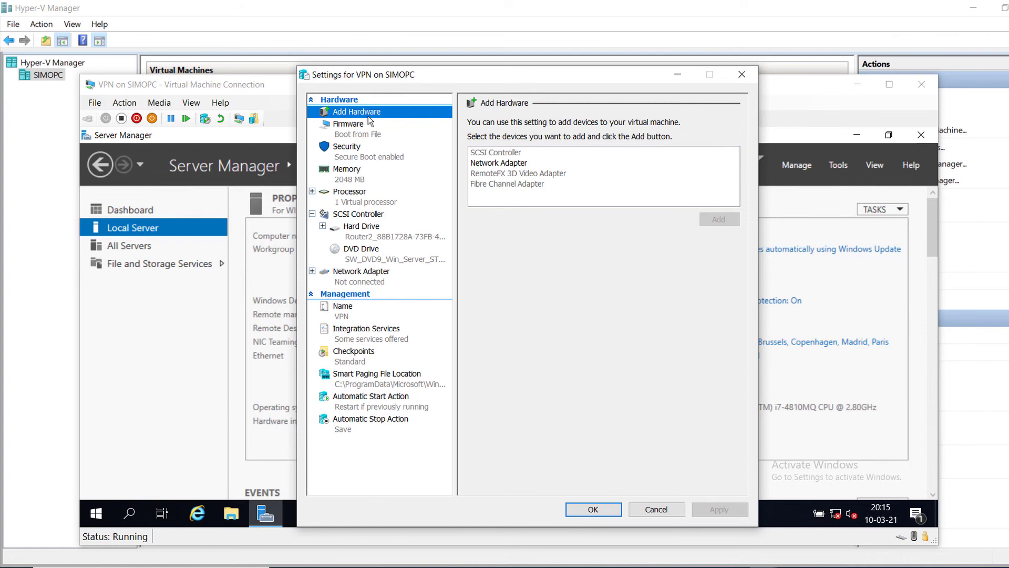
Step: Add a second network adapter to the VPN machine on the External switch
click(499, 162)
click(709, 218)
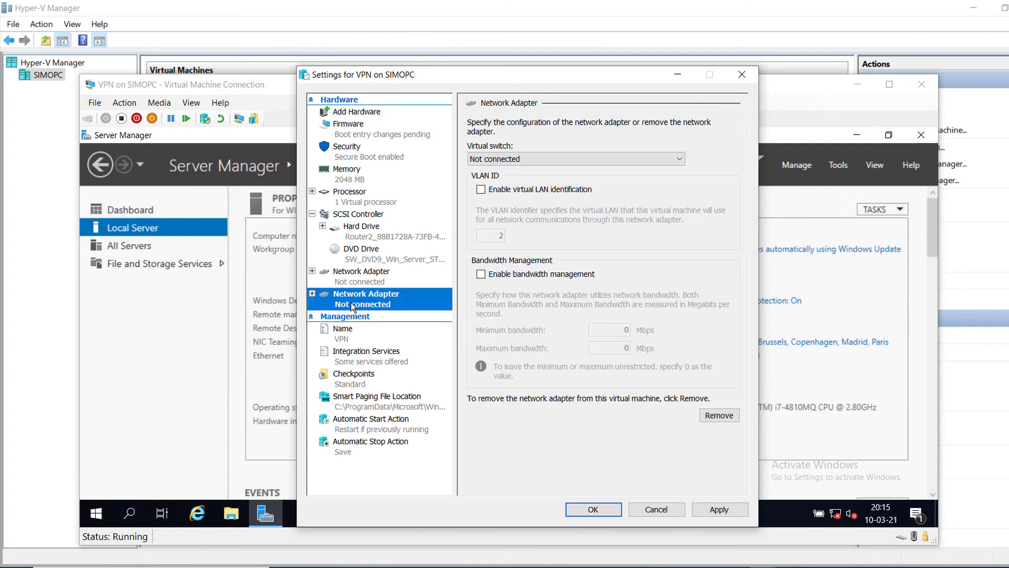
click(510, 160)
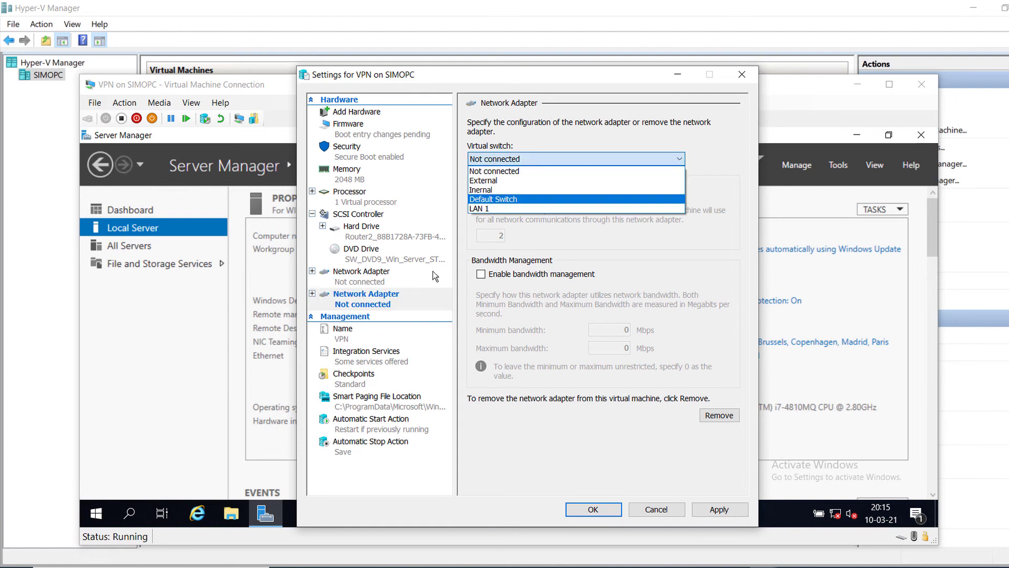
click(494, 182)
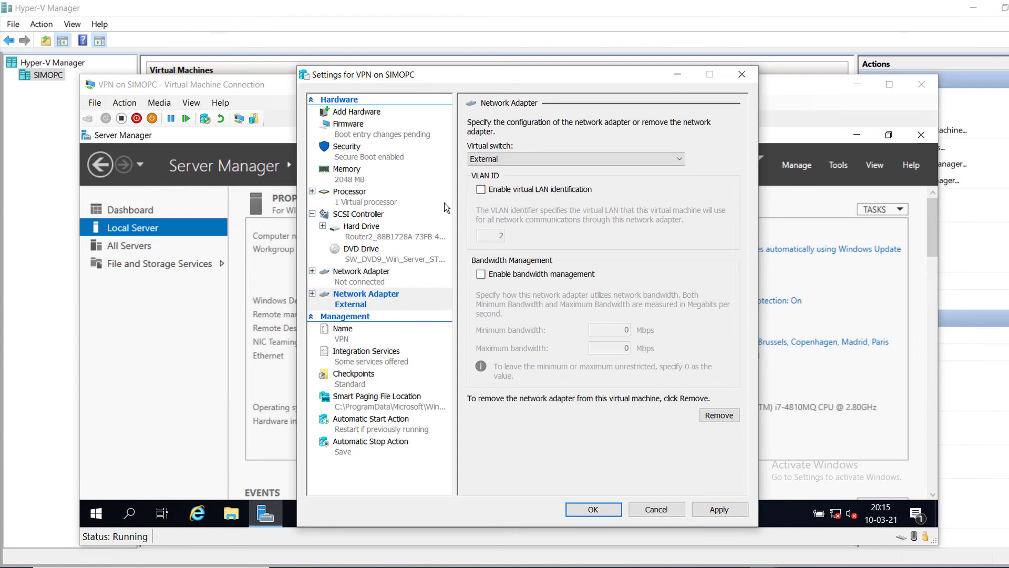
Step: Connect the VPN machine's first network adapter to LAN 1 and save the settings
click(365, 278)
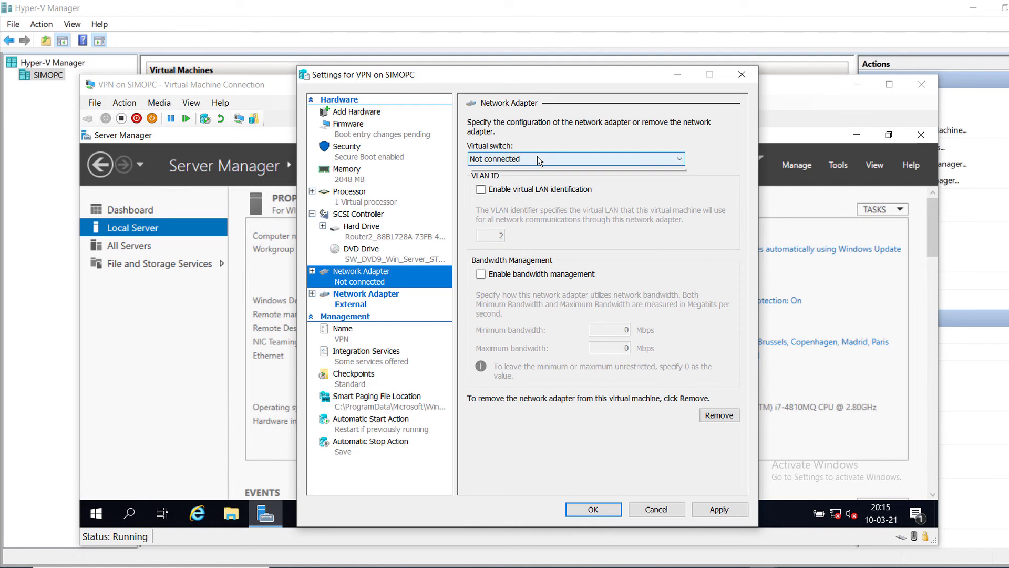
click(545, 162)
click(513, 204)
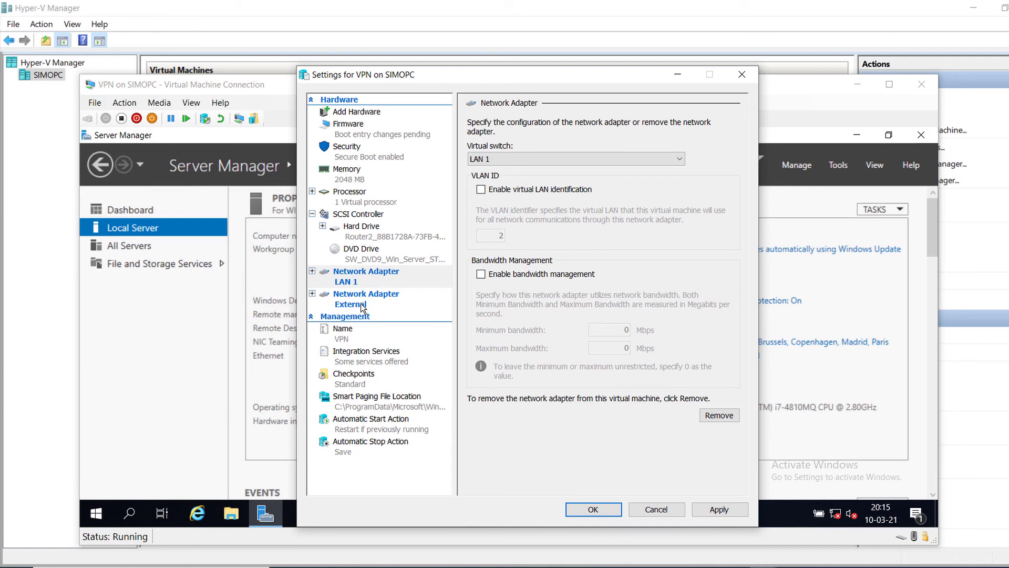
click(575, 510)
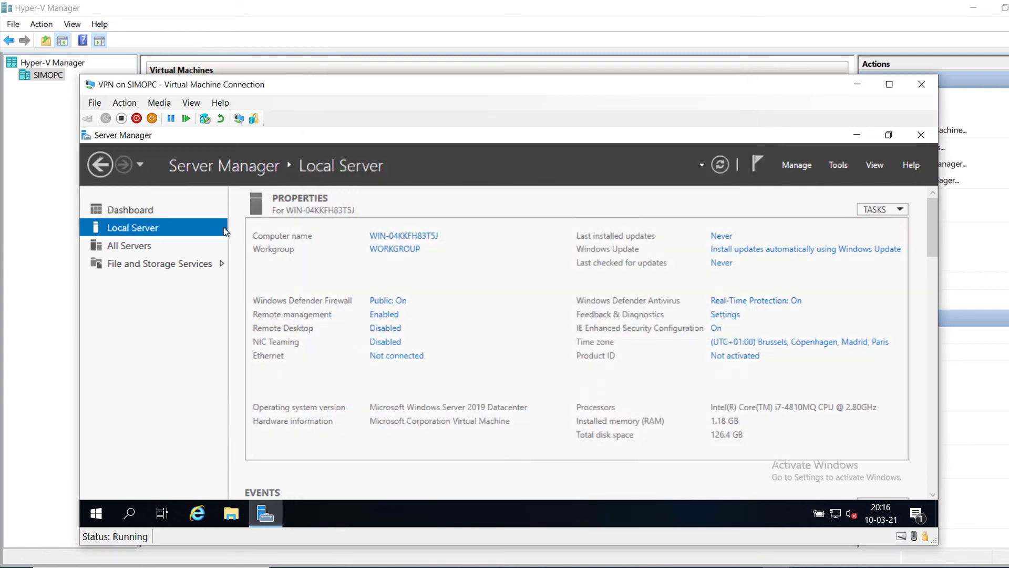
Step: Allow network discovery and bring up the server's Network Connections list
click(720, 165)
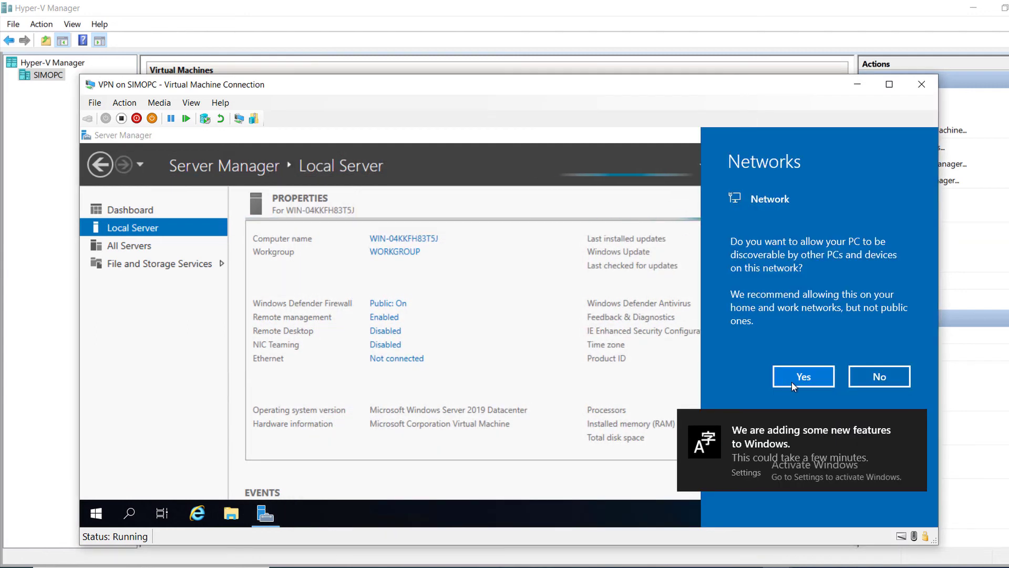
click(793, 377)
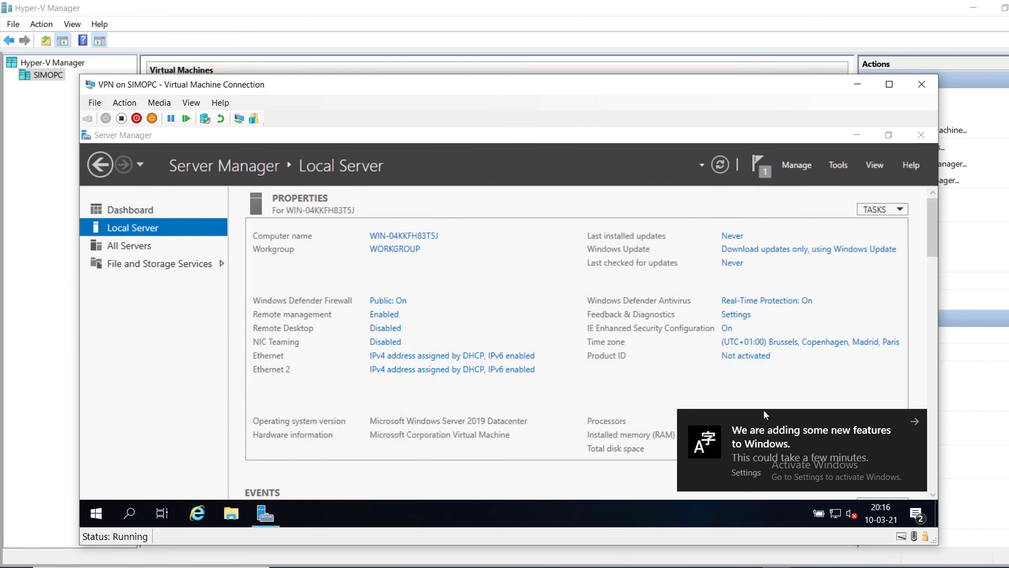
click(418, 355)
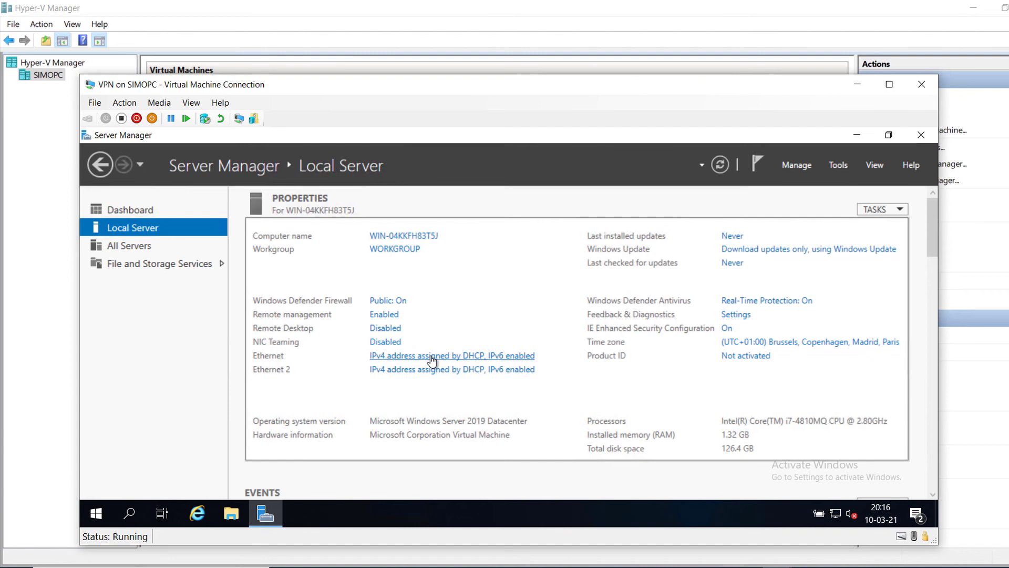
click(431, 356)
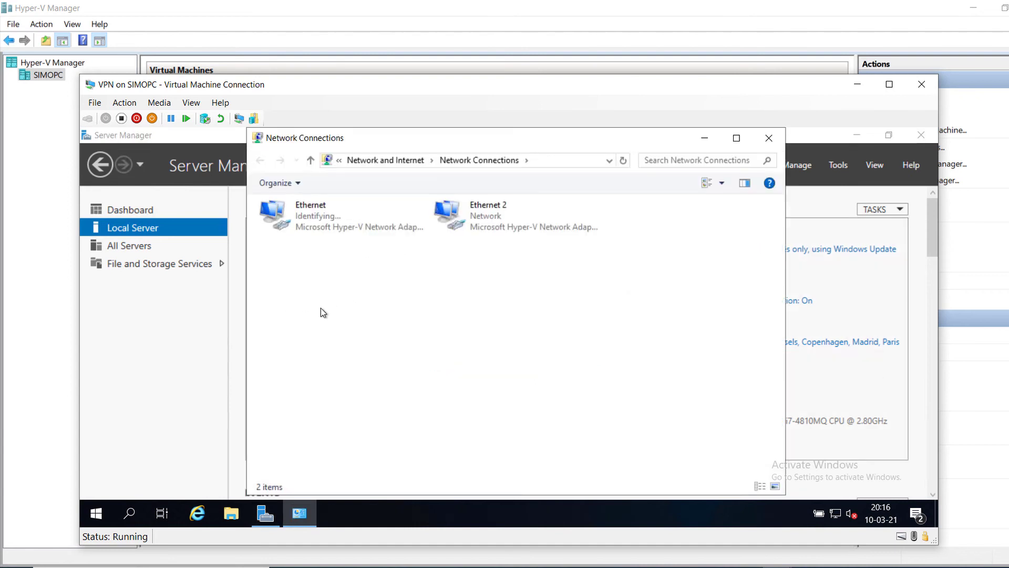
Step: Rename the Ethernet connection to LAN and Ethernet 2 to WAN
click(300, 220)
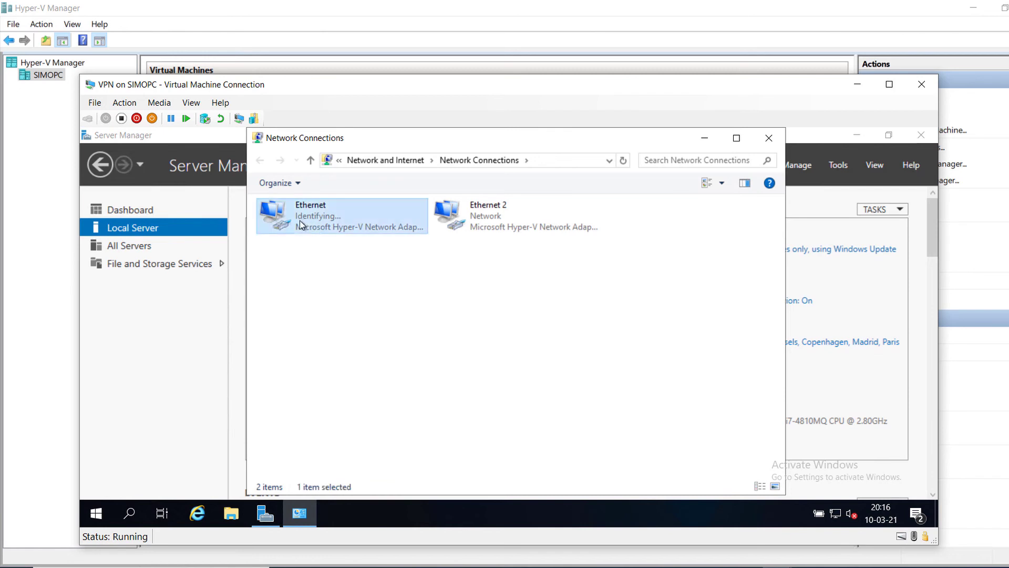
right_click(299, 219)
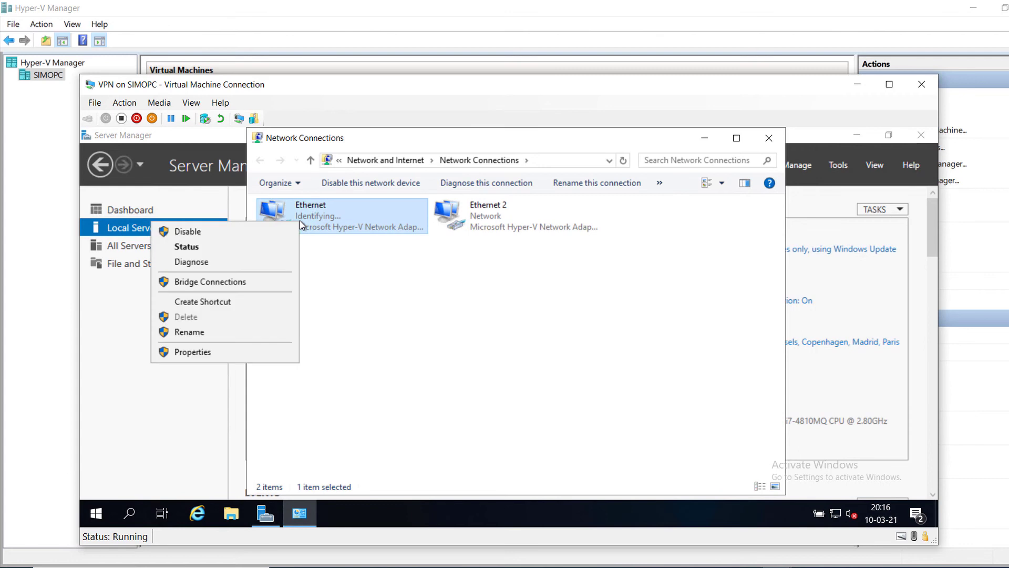
click(214, 333)
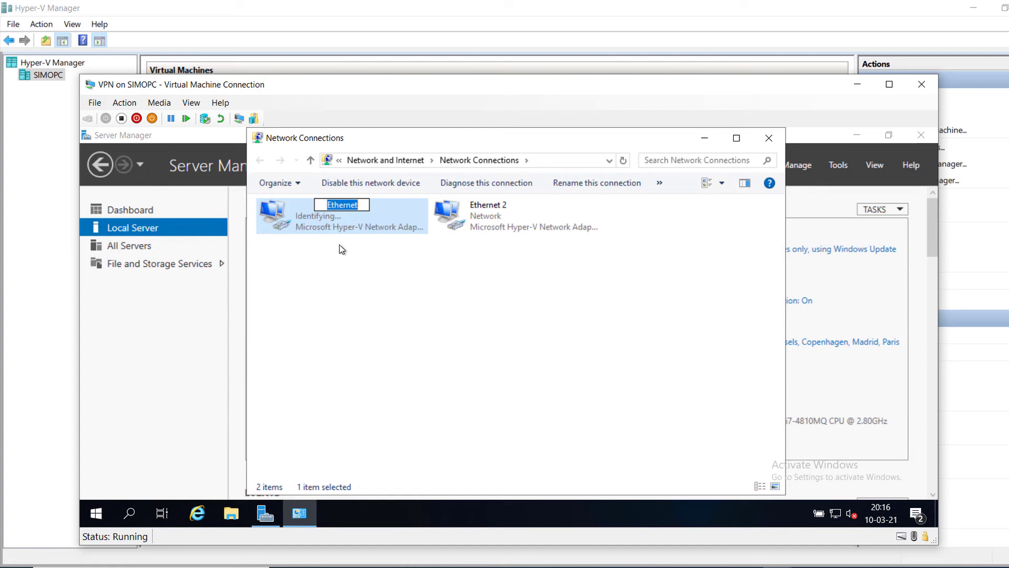
text(LAN)
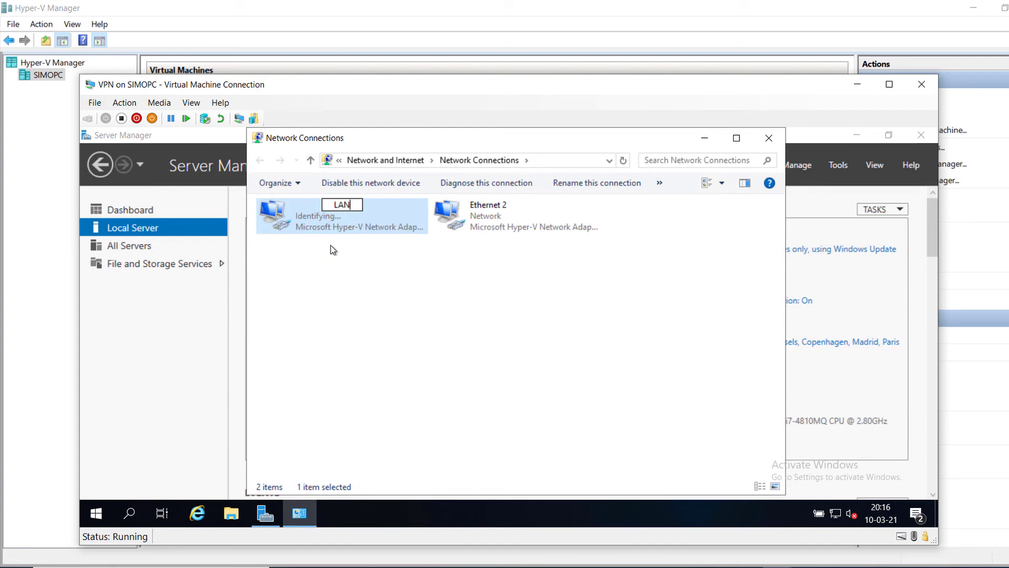
click(492, 219)
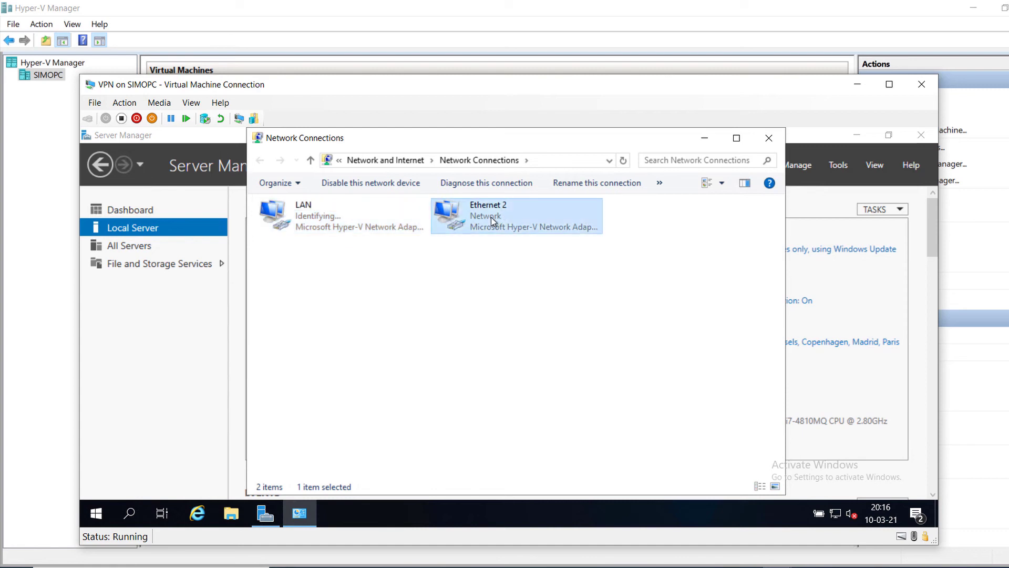
right_click(491, 217)
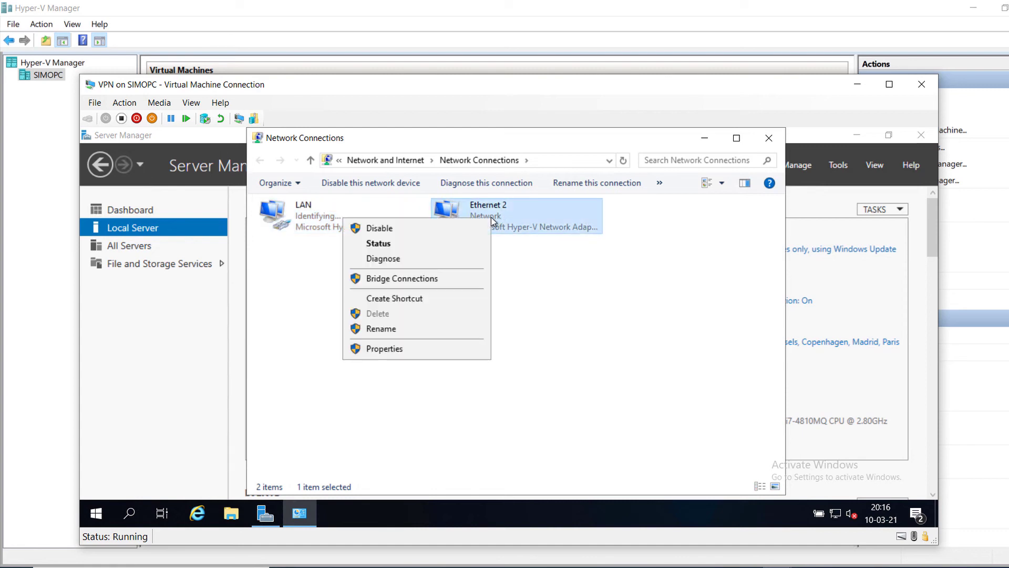
click(404, 331)
text(WAN)
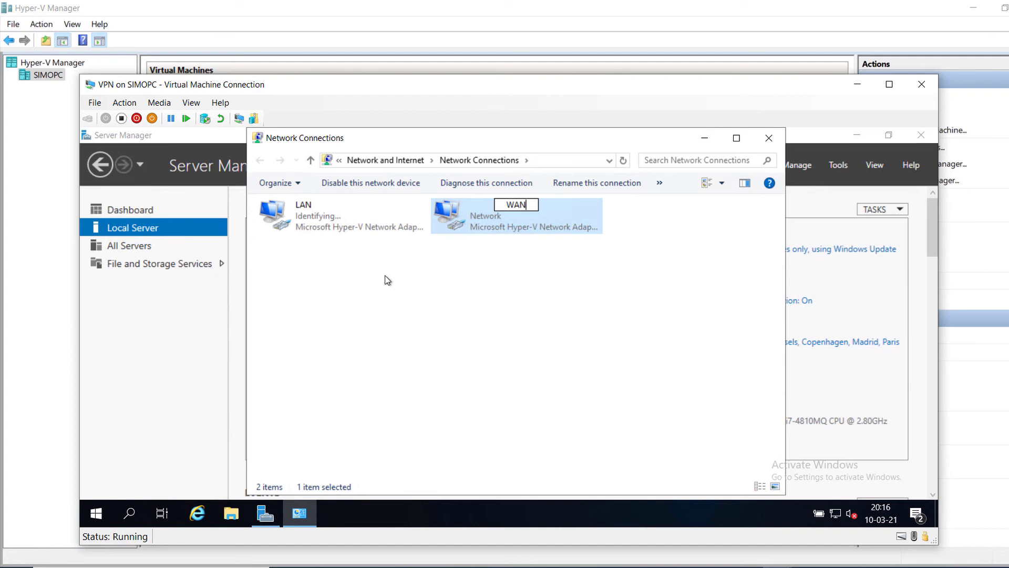
key(Return)
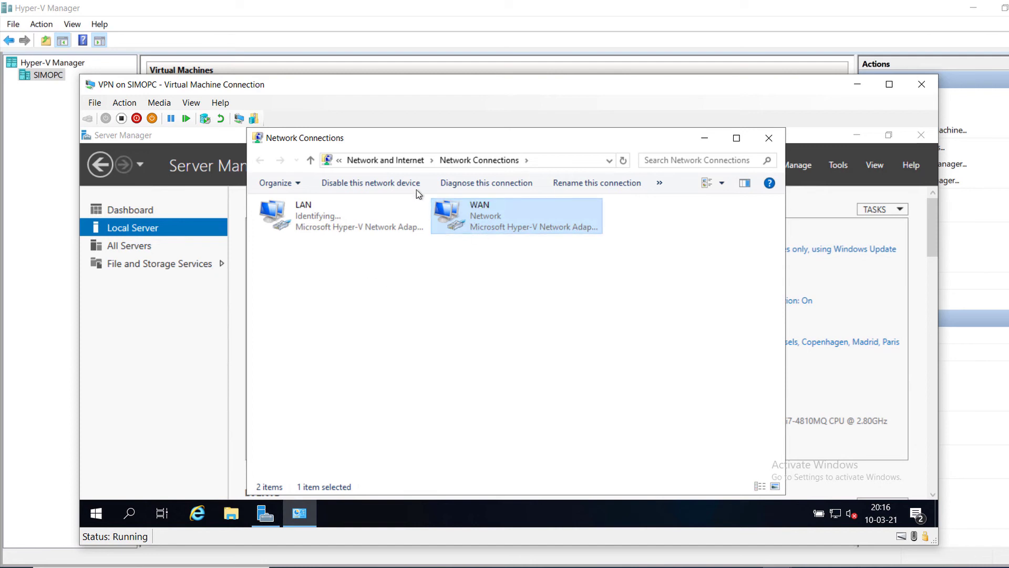
Step: Open the Properties of the LAN connection
click(337, 208)
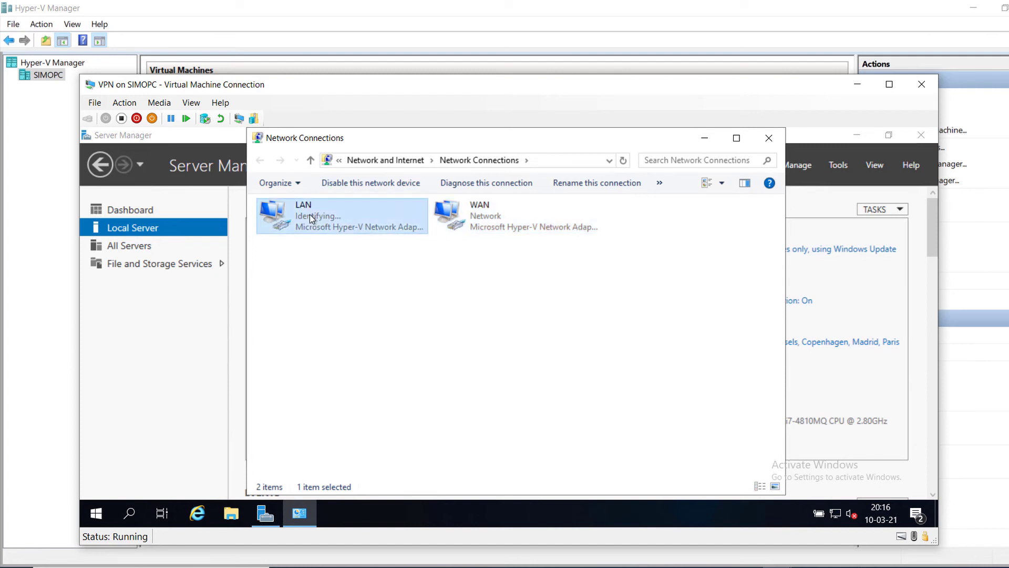
right_click(310, 216)
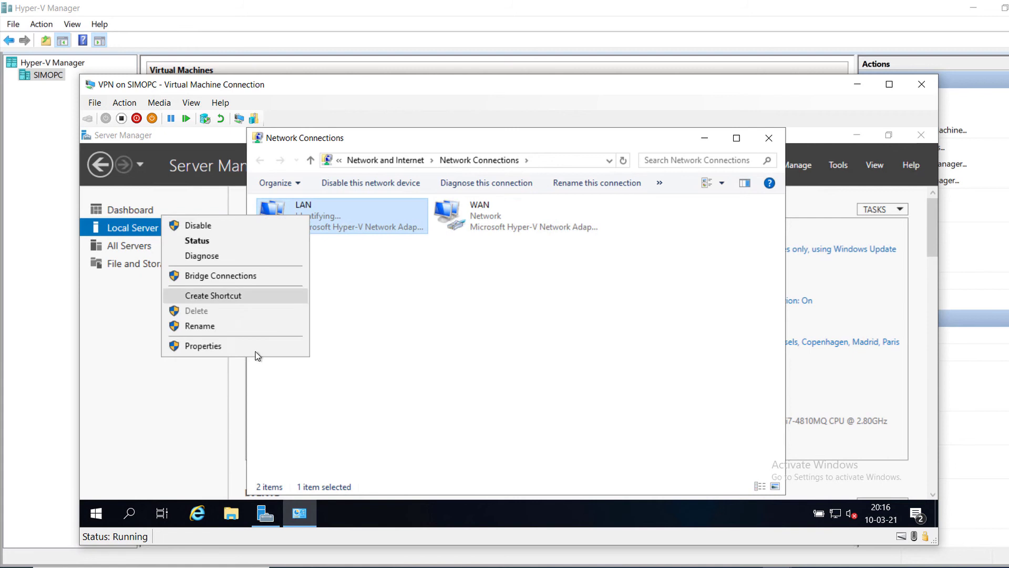
click(220, 347)
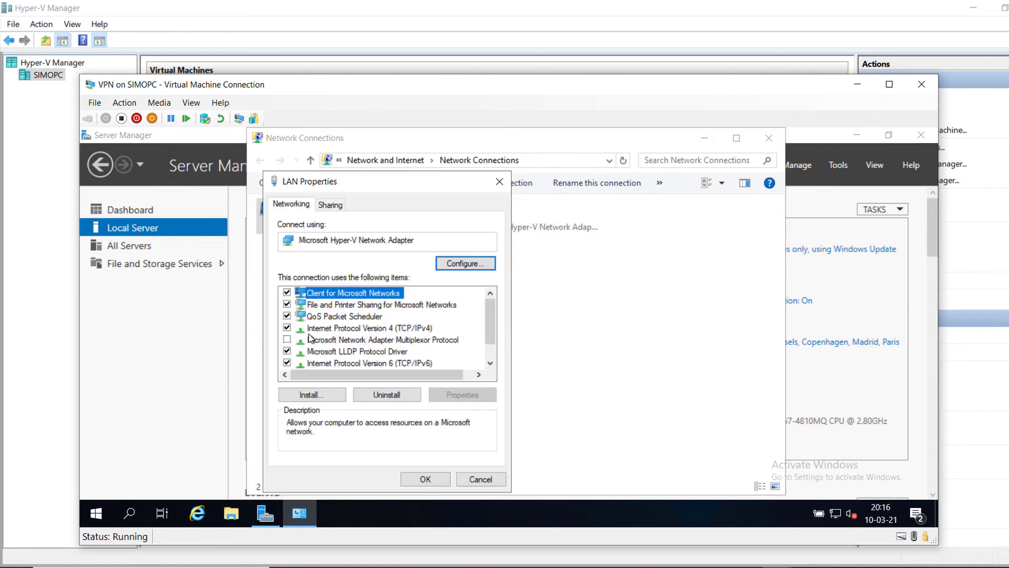
Step: Disable IPv6 on LAN and switch its IPv4 settings to a manual address
click(287, 363)
click(360, 328)
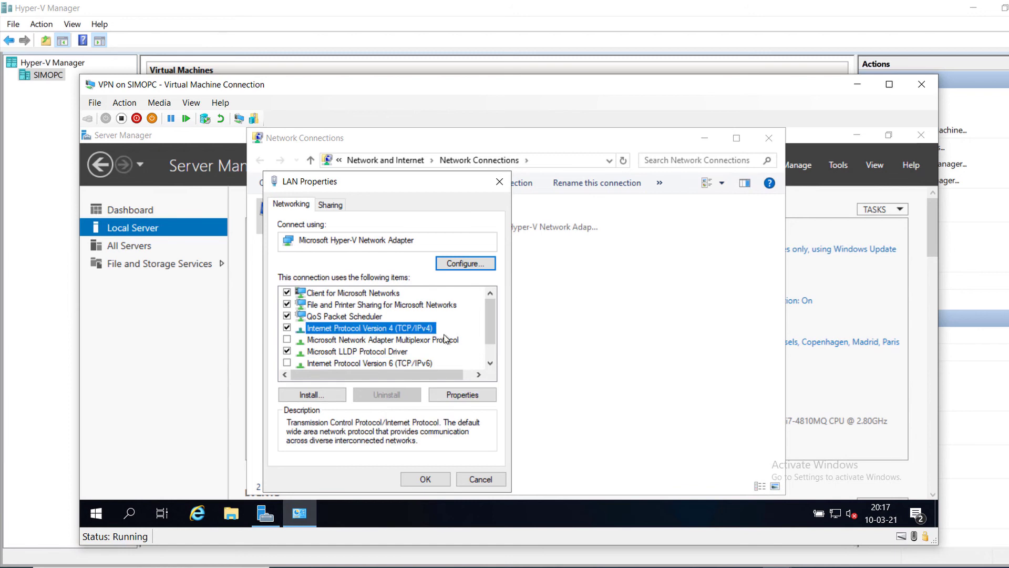
click(472, 395)
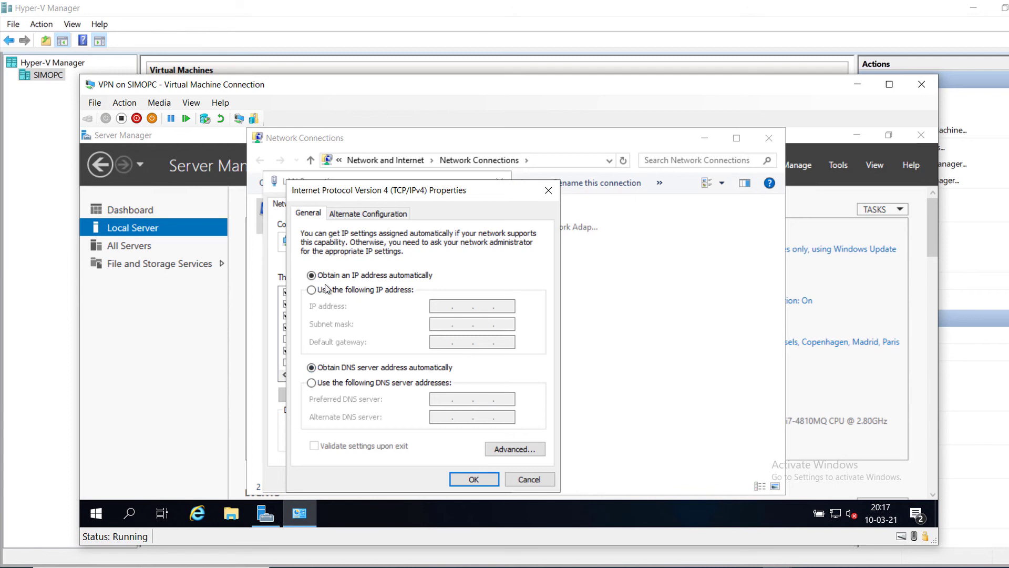
click(311, 290)
click(436, 309)
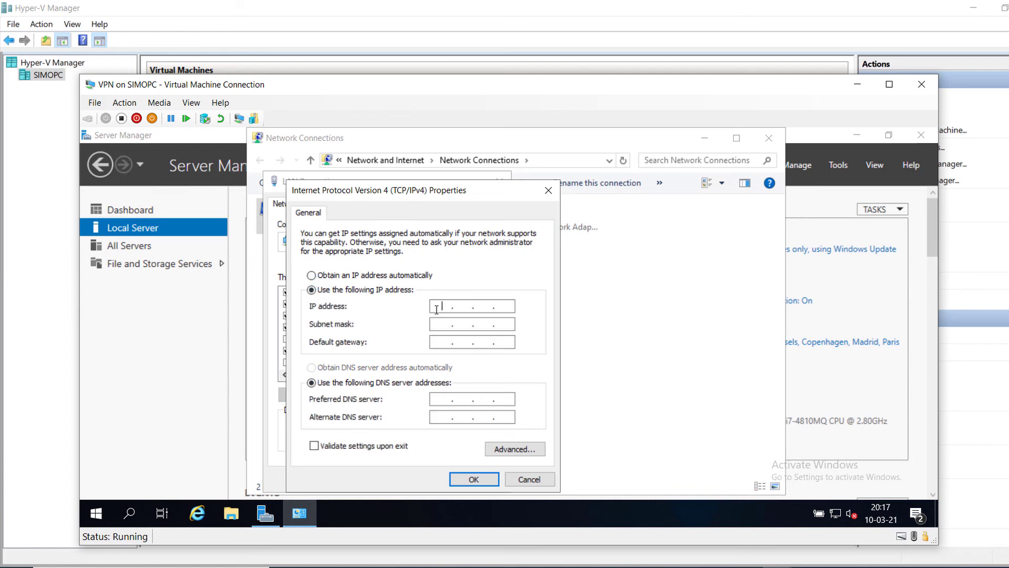
click(798, 563)
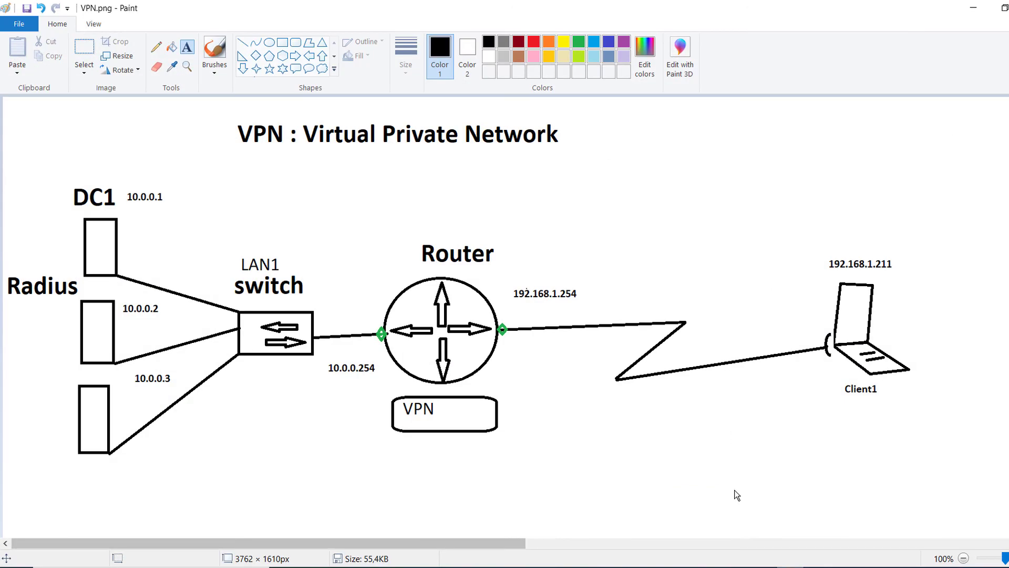
key(alt+Tab)
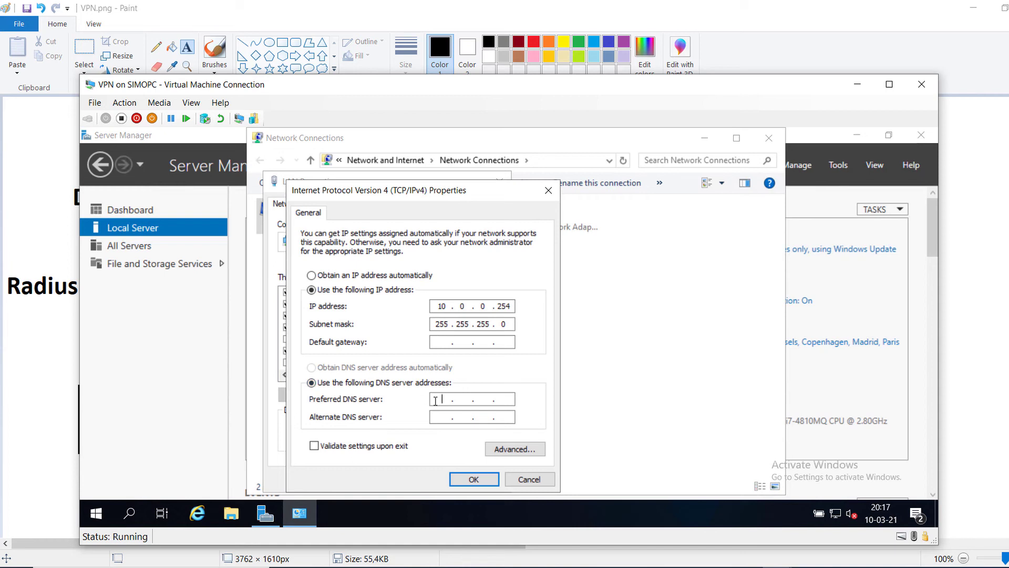
Step: Give LAN 10.0.0.254/255.255.255.0 with DNS 10.0.0.1, save, and return to the diagram
text(10.0.0.1)
click(473, 480)
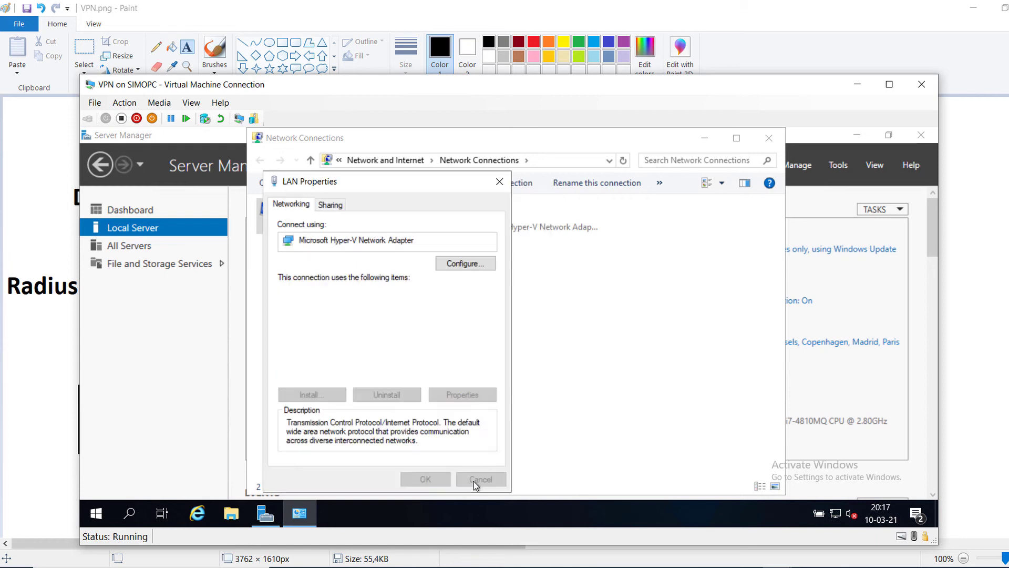
click(425, 480)
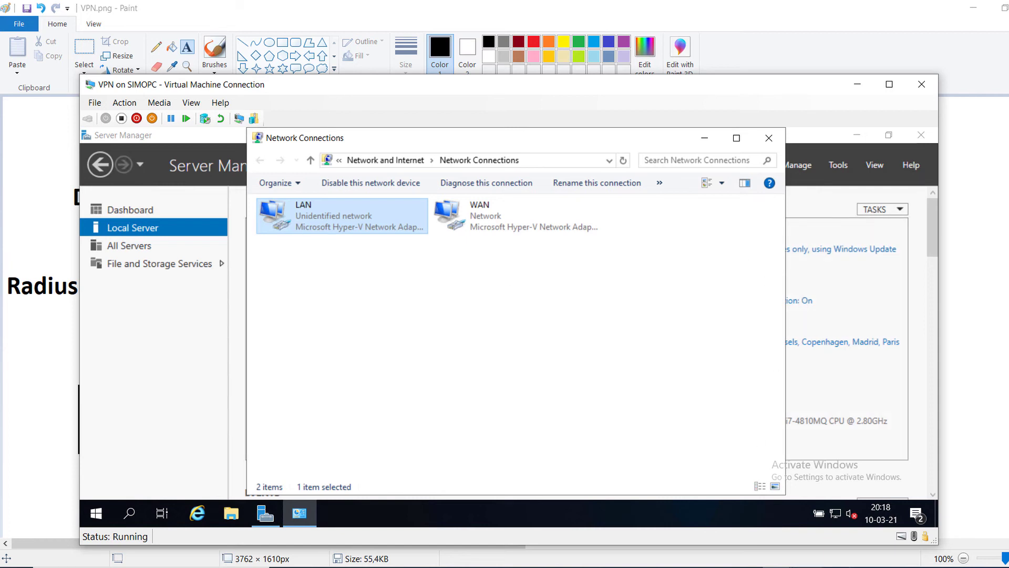
mouse_move(807, 567)
click(699, 517)
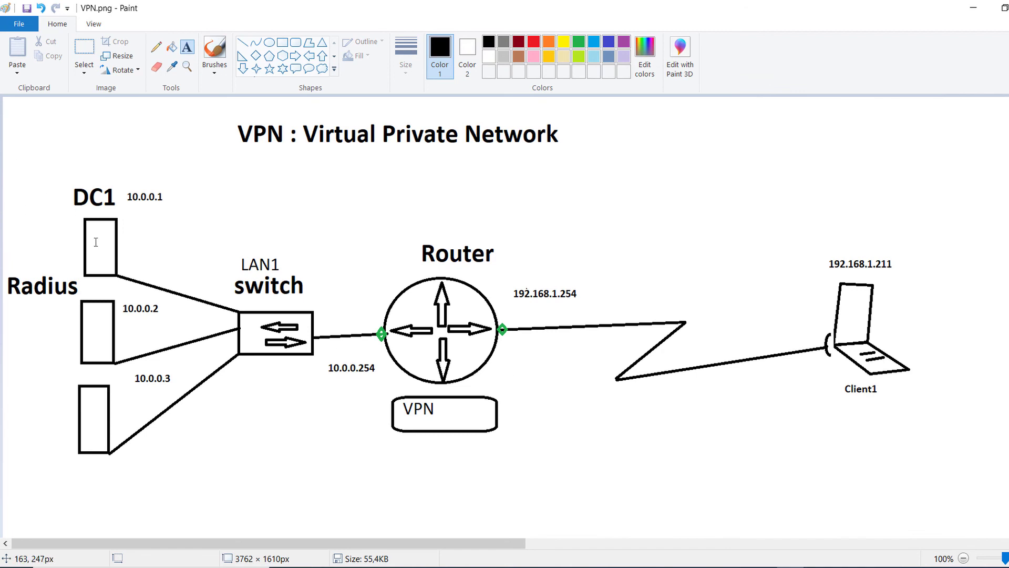
Step: Open the Properties of the WAN connection
click(973, 8)
click(475, 225)
right_click(475, 225)
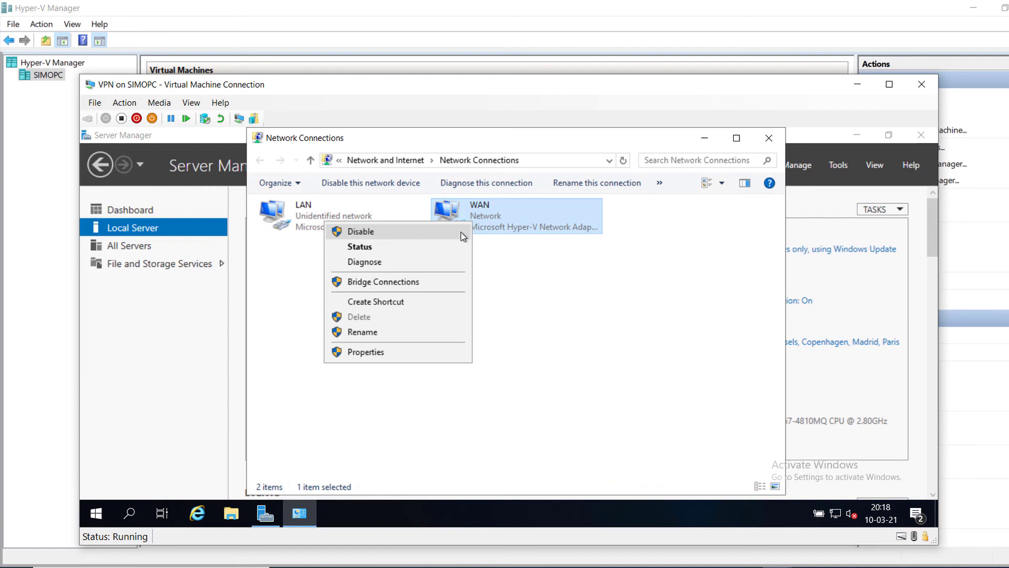
click(531, 281)
click(368, 219)
click(469, 223)
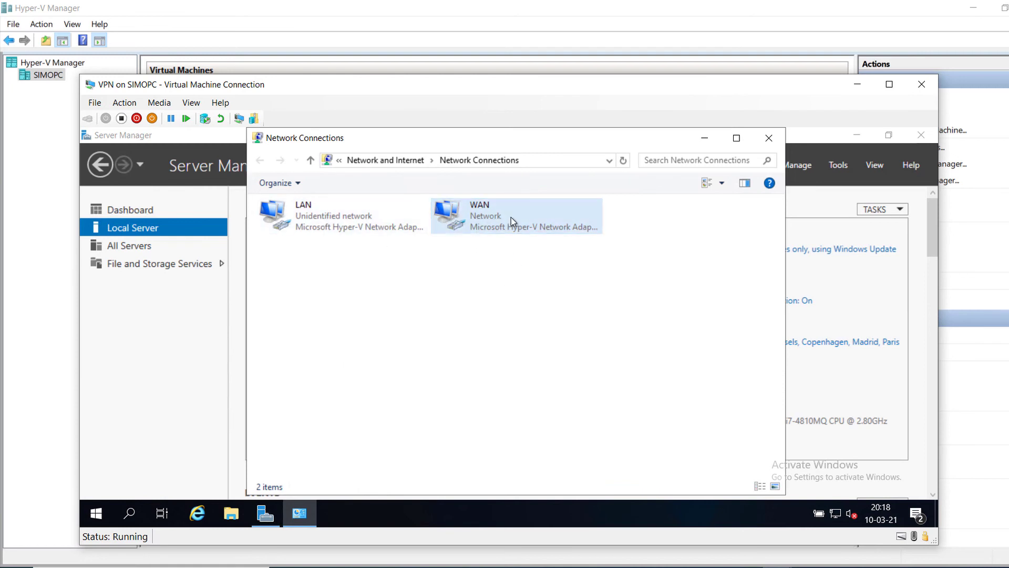
right_click(470, 223)
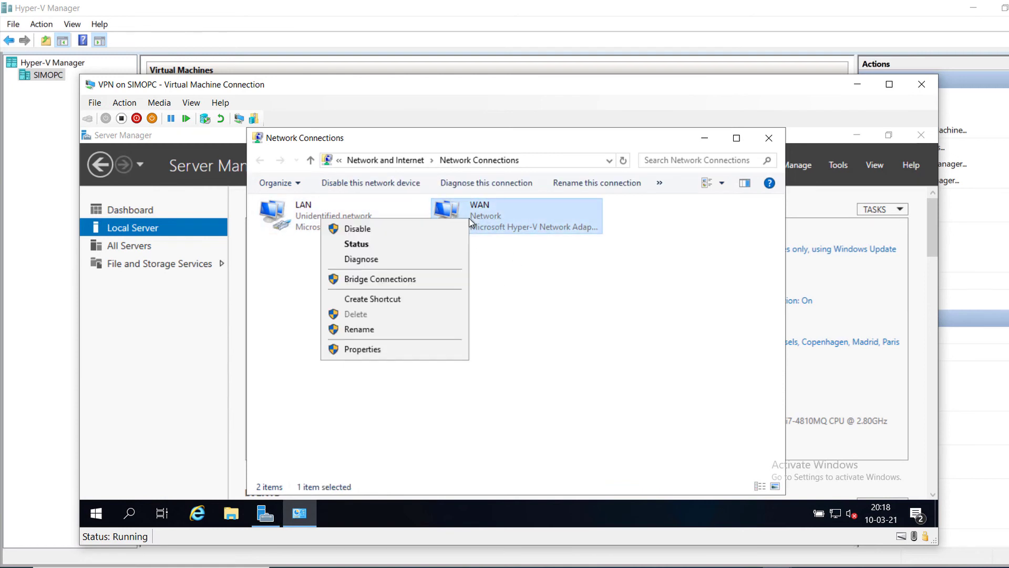
click(396, 348)
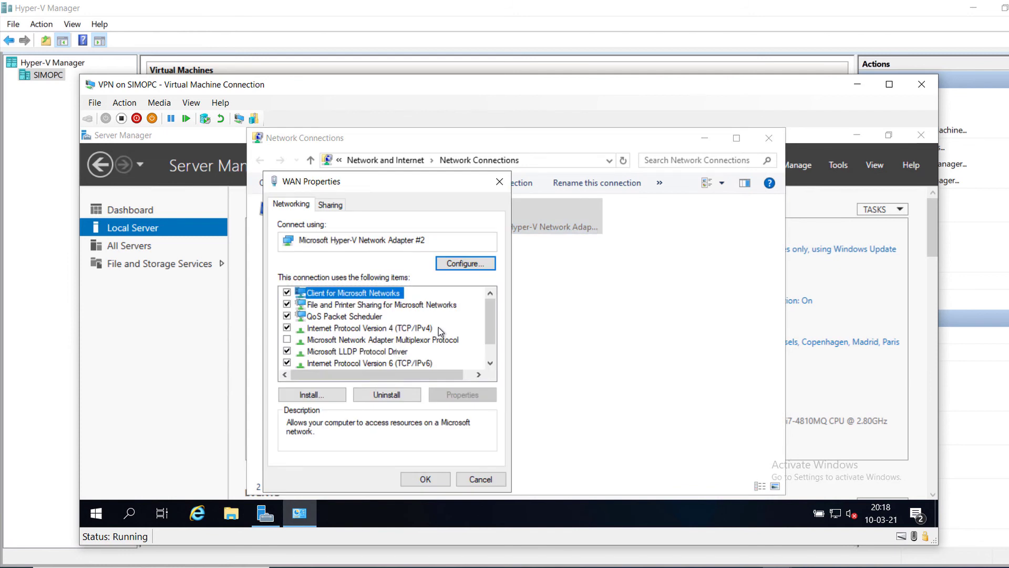
Step: Disable IPv6 on WAN and give it IPv4 address 192.168.1.254 with mask 255.255.255.0
click(385, 330)
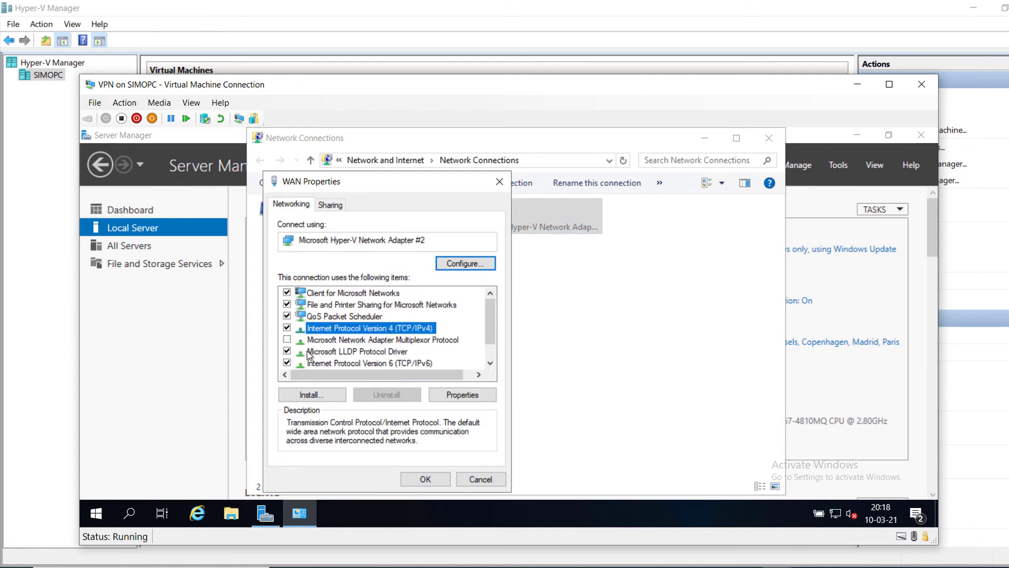
click(287, 362)
click(373, 327)
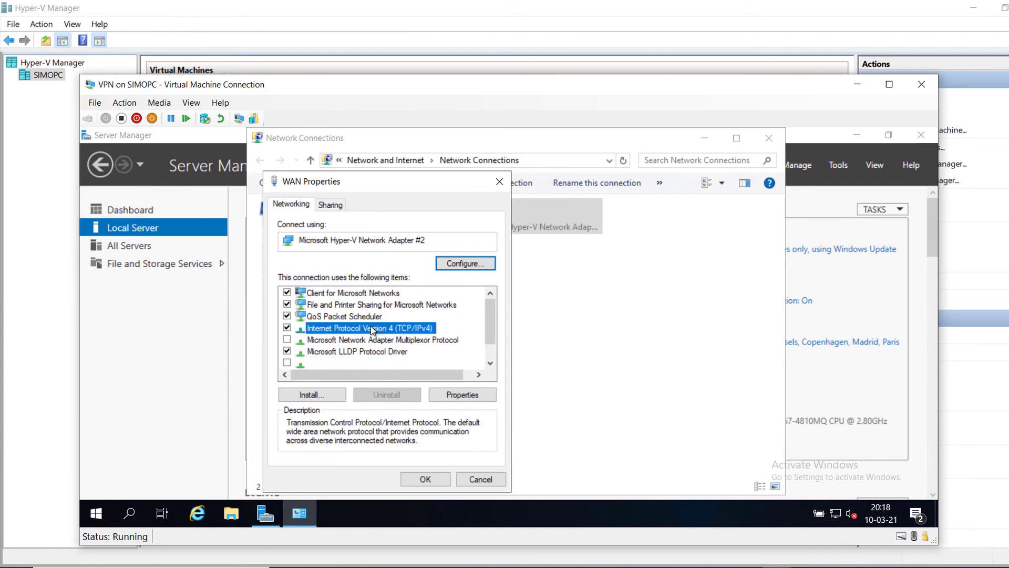
click(481, 395)
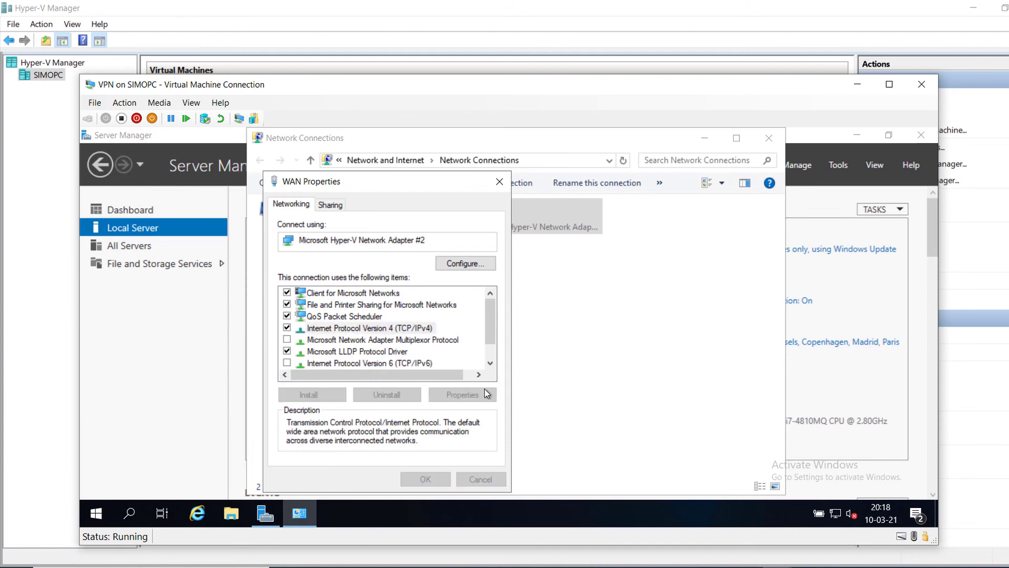
click(358, 291)
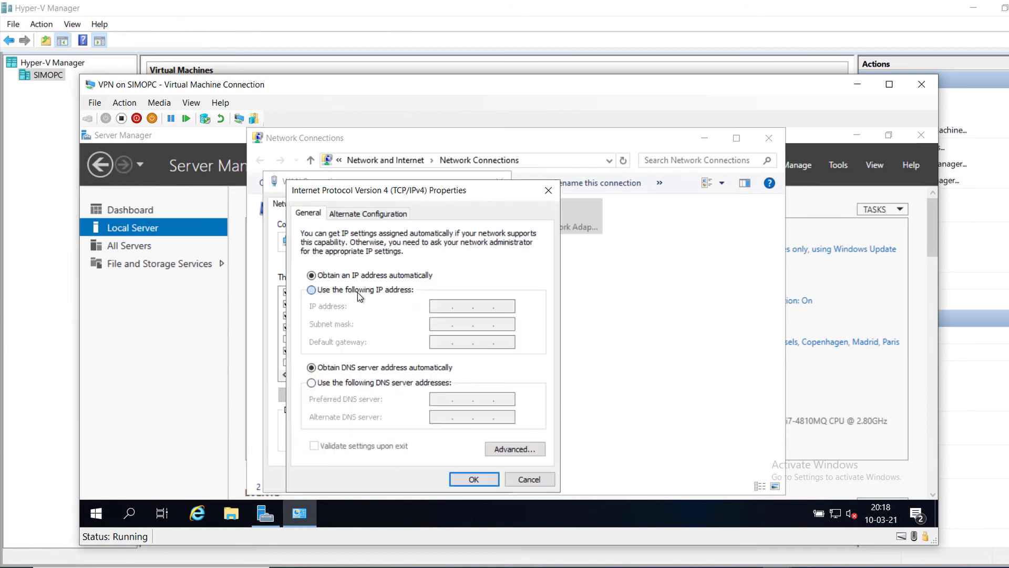
text(192)
text(8.)
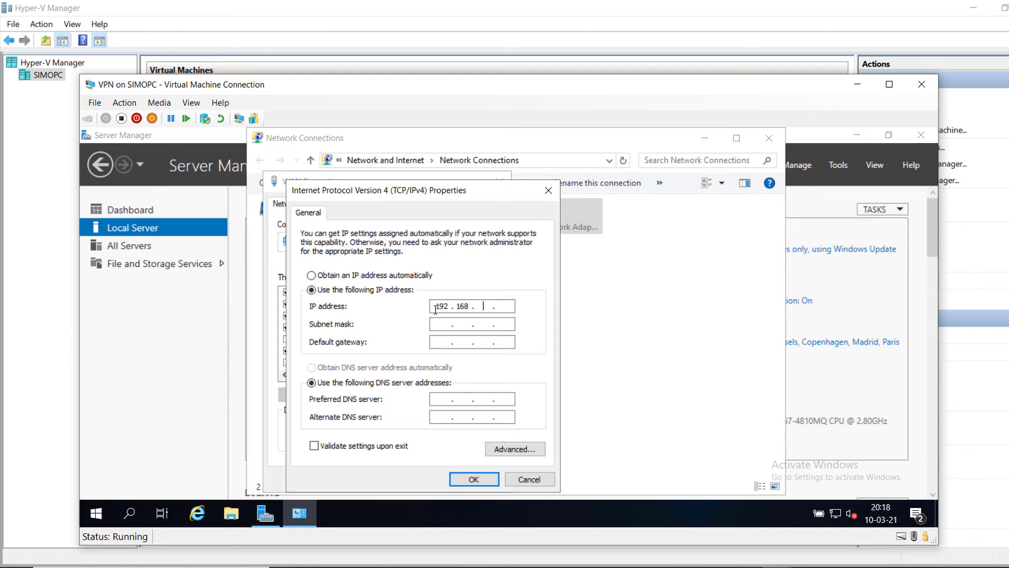
text(1.254)
key(Tab)
key(Tab)
Step: Set WAN gateway 192.168.1.1 and DNS servers 10.0.0.1 and 192.168.1.1, then save
text(192 . 168 . 1 . 1)
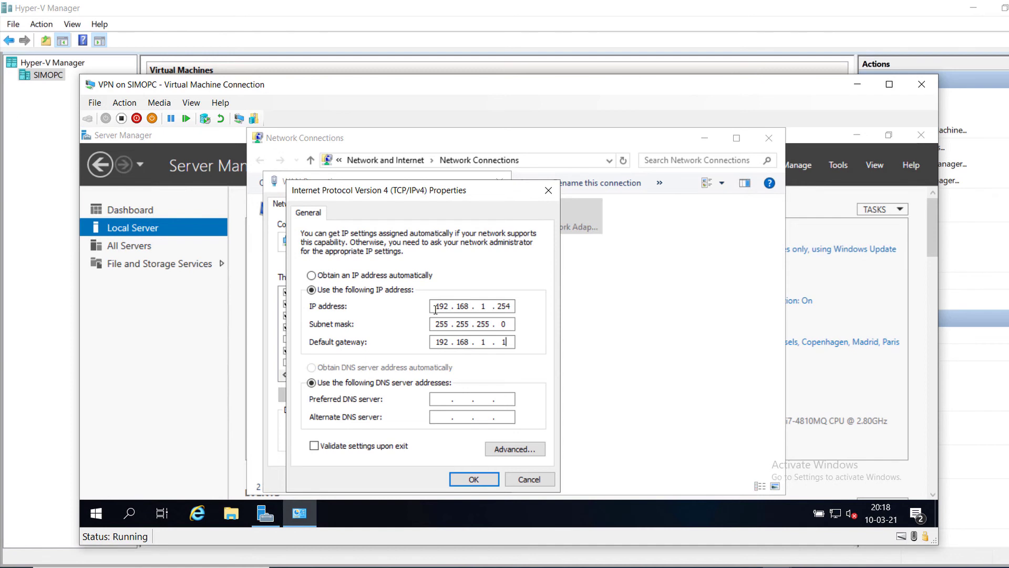
click(456, 398)
text(10.0.0.1)
click(441, 418)
text(192 . 168 .)
key(BackSpace)
key(BackSpace)
text(68 . 1 . 1)
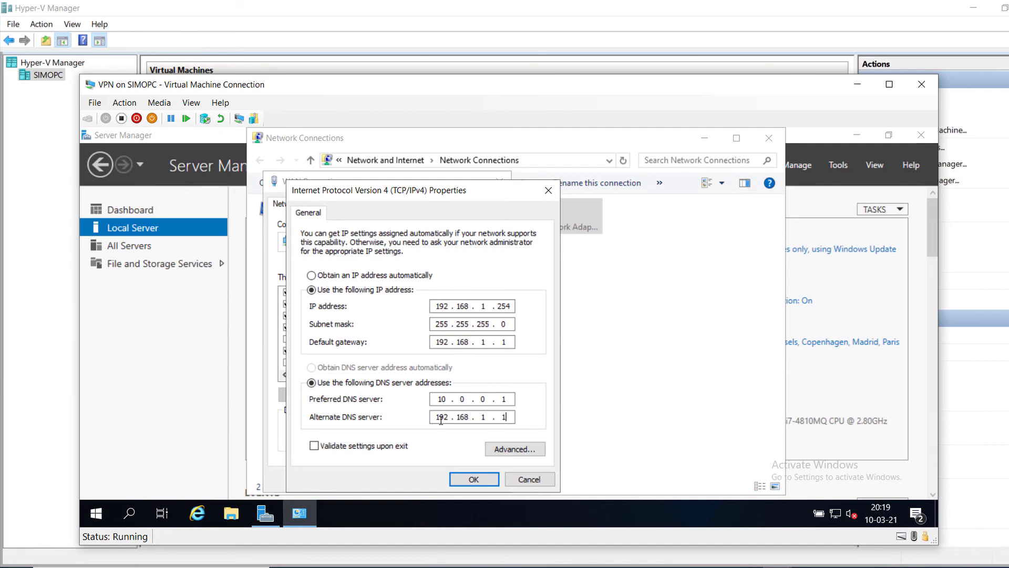
click(474, 479)
click(418, 478)
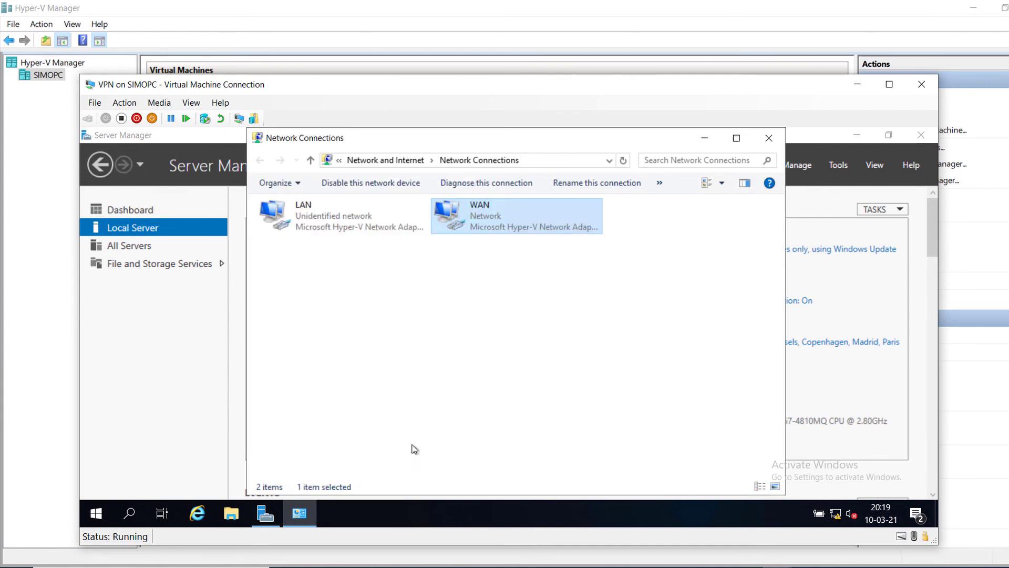
Step: Ping 10.0.0.1 from cmd, confirm 4/4 replies, then minimize windows to reveal Local Server
click(382, 372)
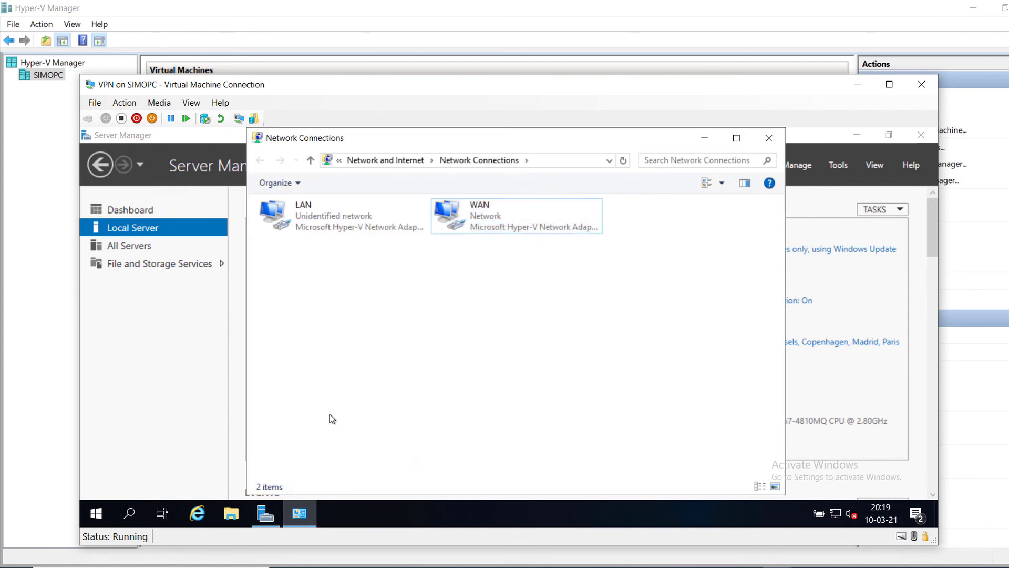
key(super+r)
text(cmd)
key(Return)
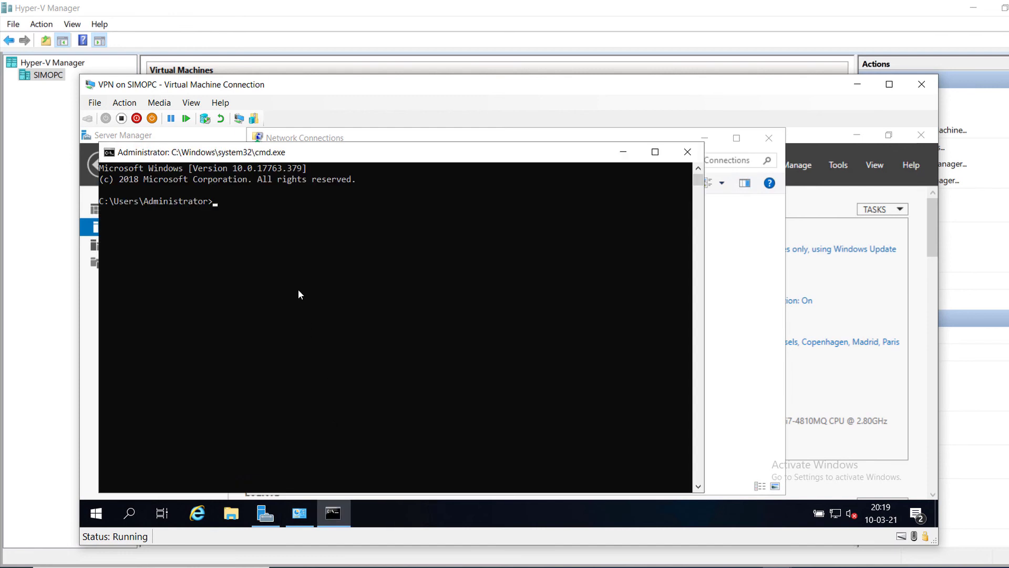
text(ping 10.0.0.1)
key(Return)
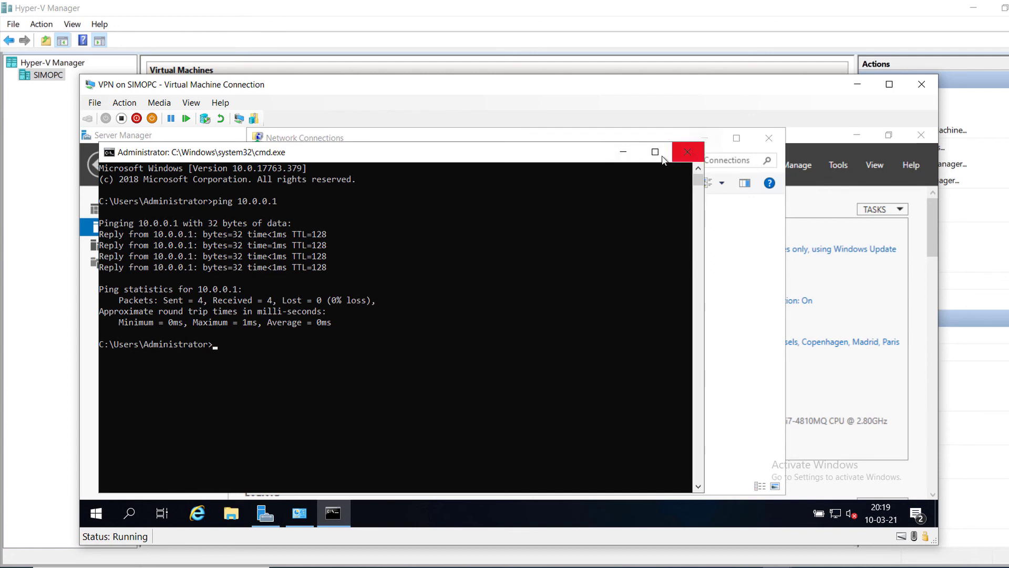
click(624, 151)
click(704, 138)
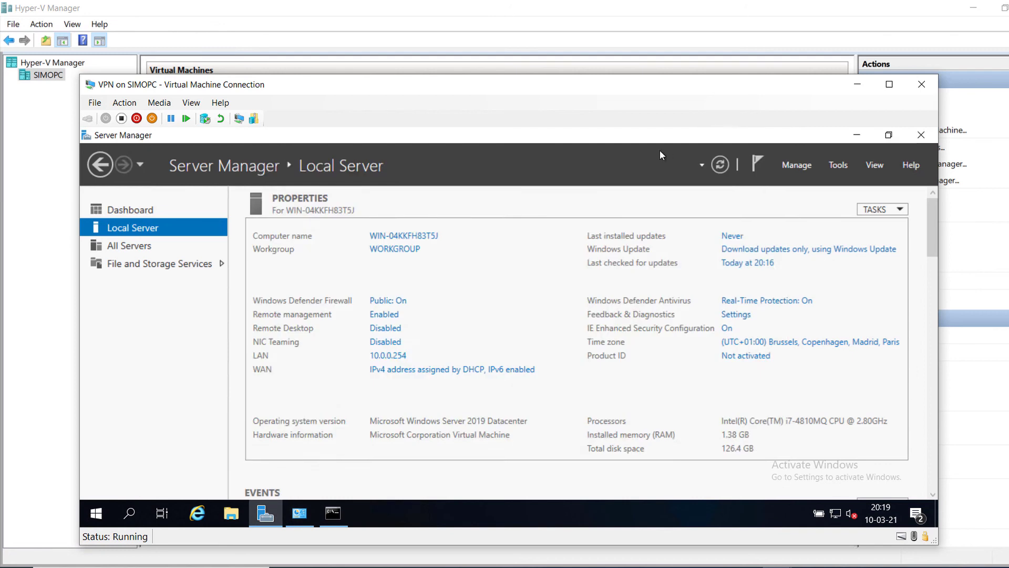
Step: Enter computer name vpn and domain 'adptum.com', apply, and dismiss the resulting network error
click(388, 239)
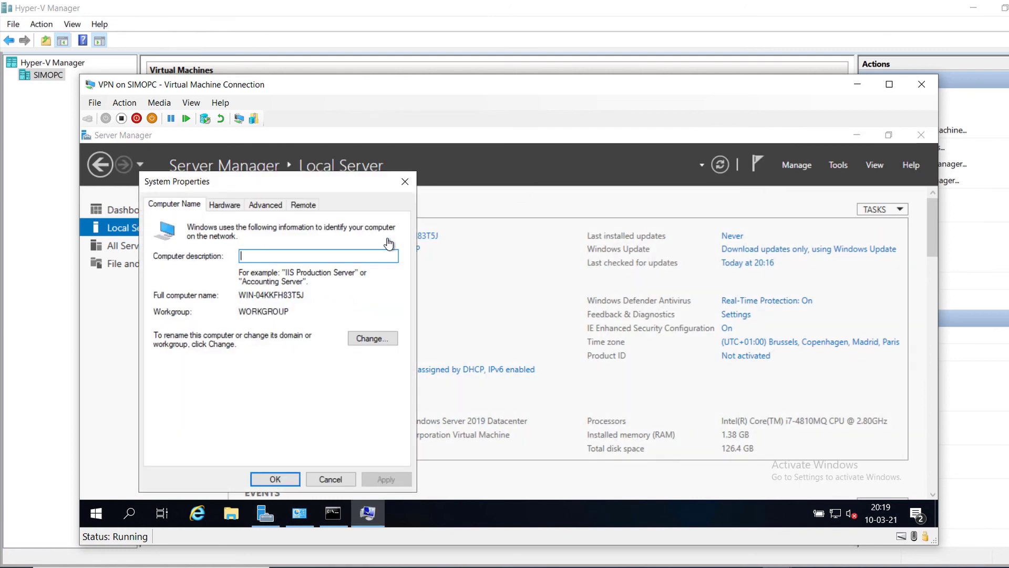
click(365, 340)
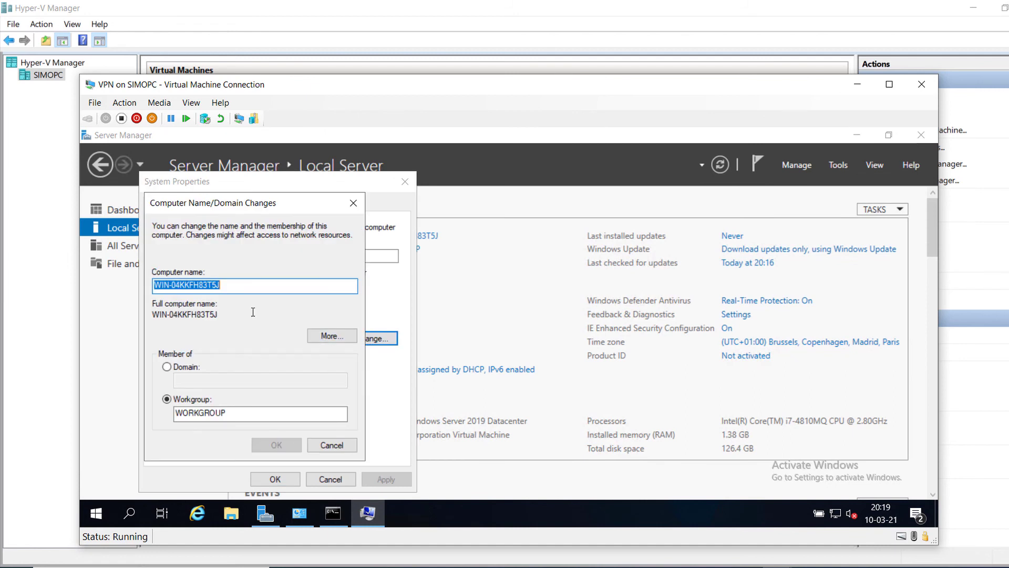
text(vpn)
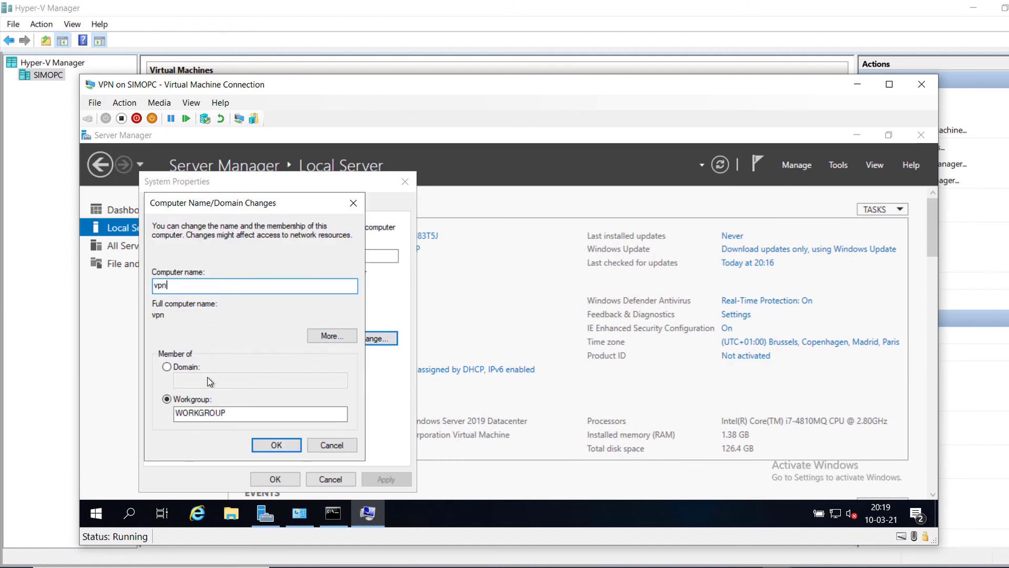
click(166, 367)
click(184, 382)
text(adp)
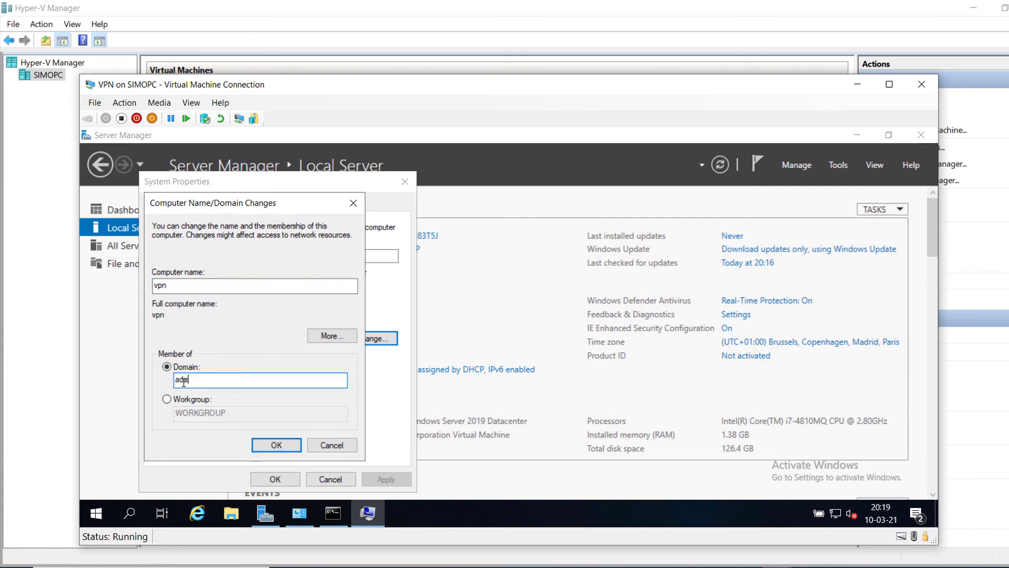
text(tum.com)
click(276, 445)
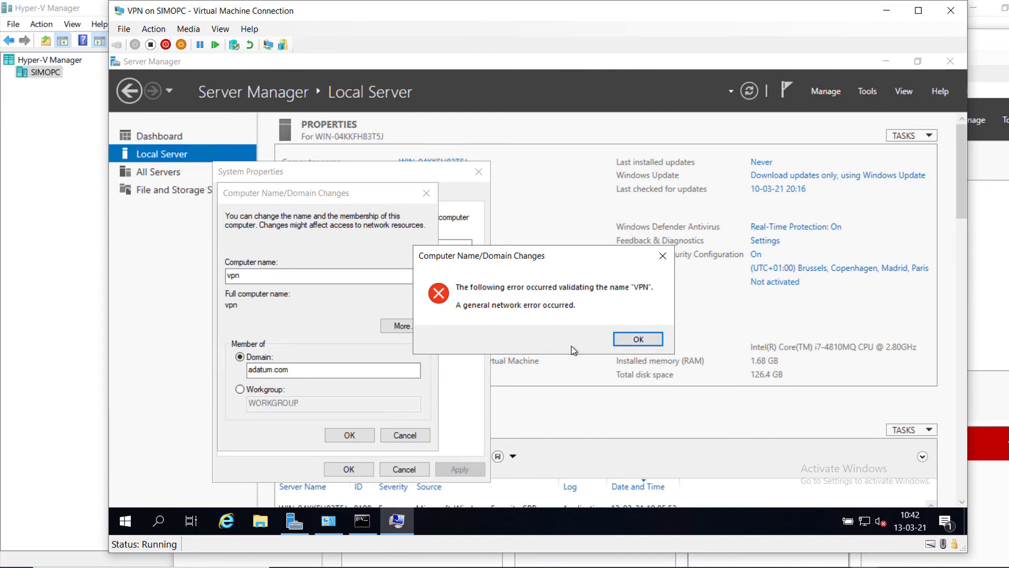
click(630, 339)
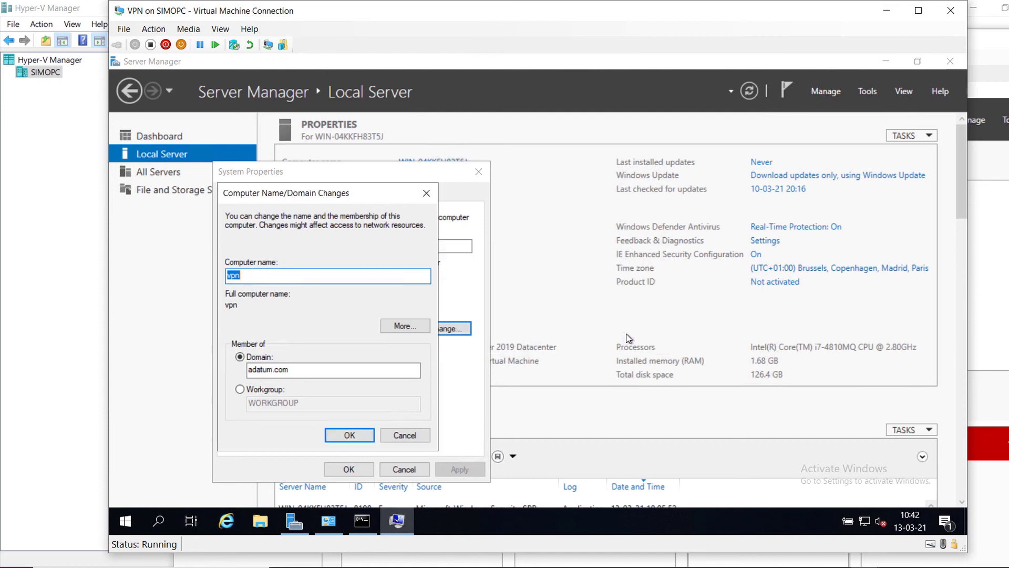
Step: In an elevated PowerShell, run Rename-Computer vpn -force and then restart the server
click(123, 519)
text(Power)
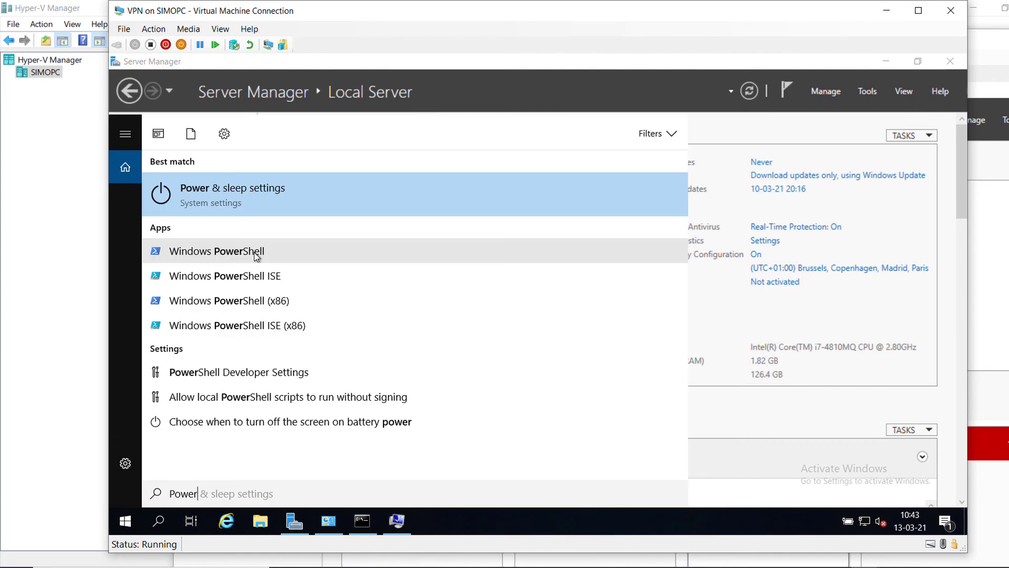
right_click(256, 254)
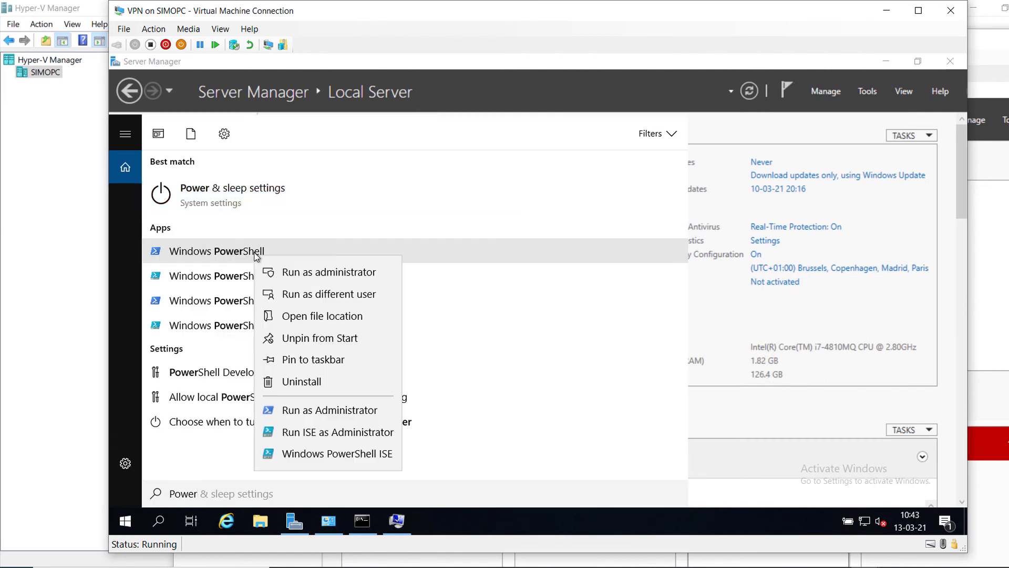
click(279, 276)
text(Rename-Computer vpn)
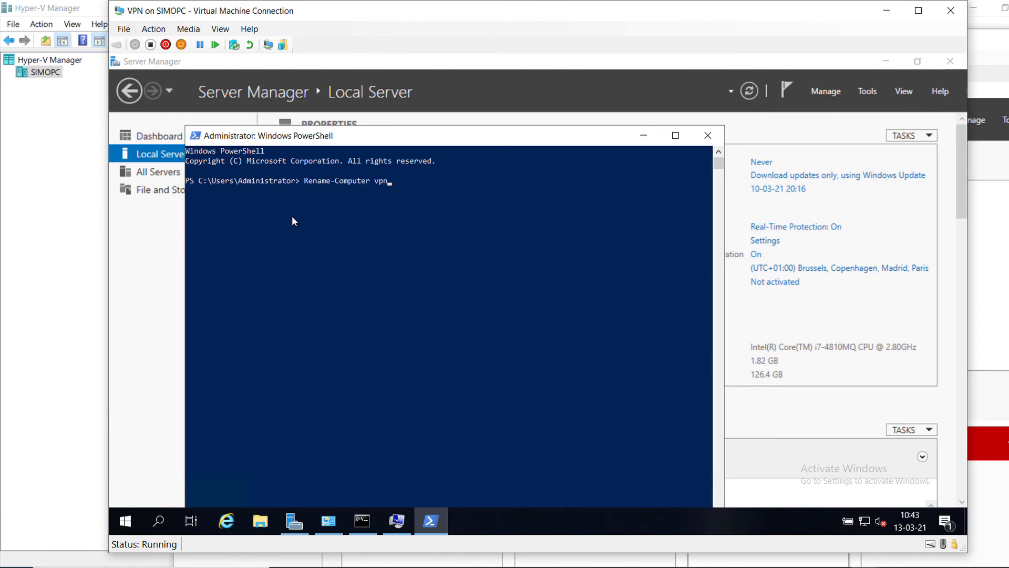
text( -force)
key(Return)
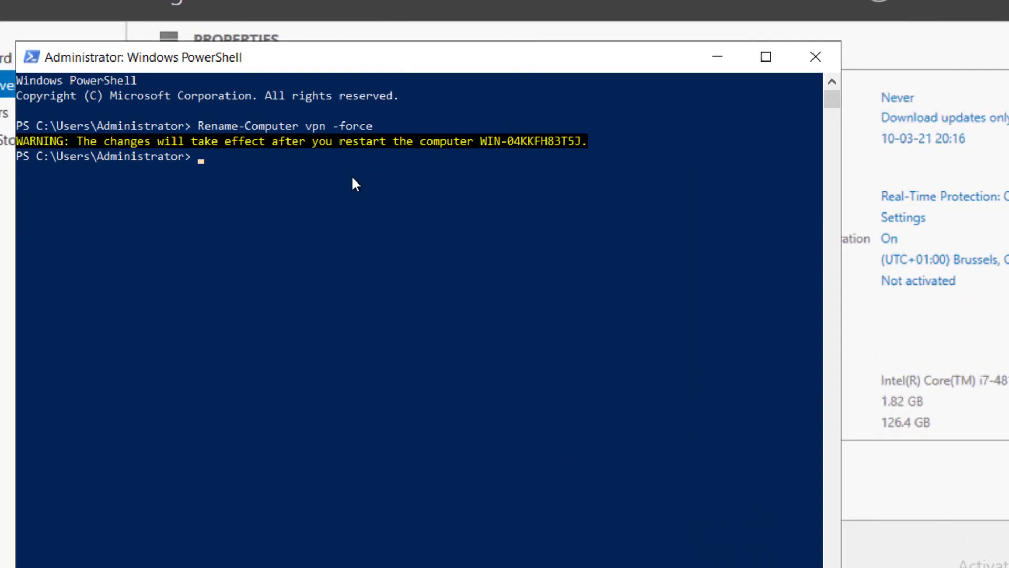
text(rest)
key(Tab)
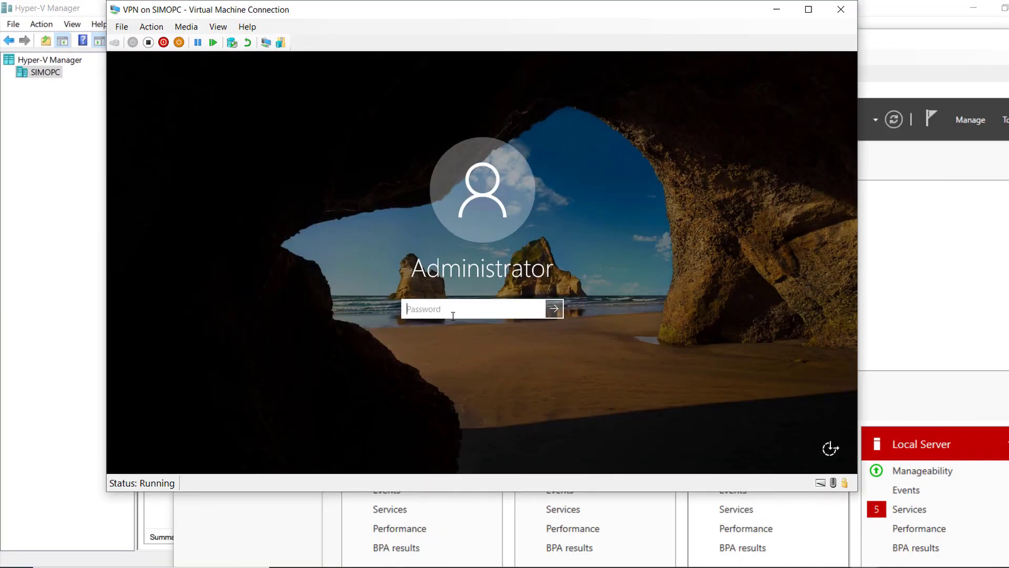
Step: Sign back in and open System Properties for the server vpn from Local Server
text(********)
key(Return)
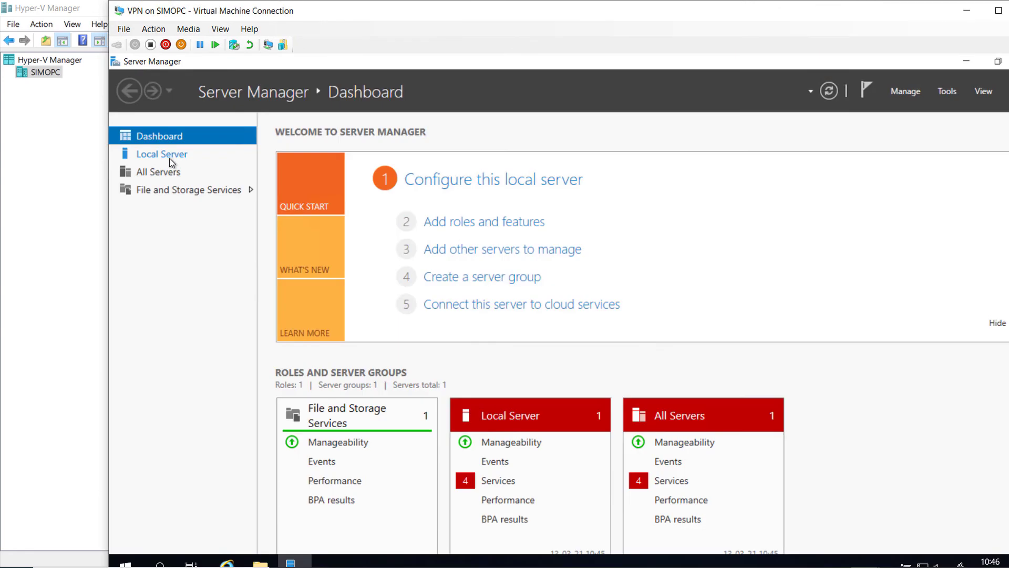
click(169, 161)
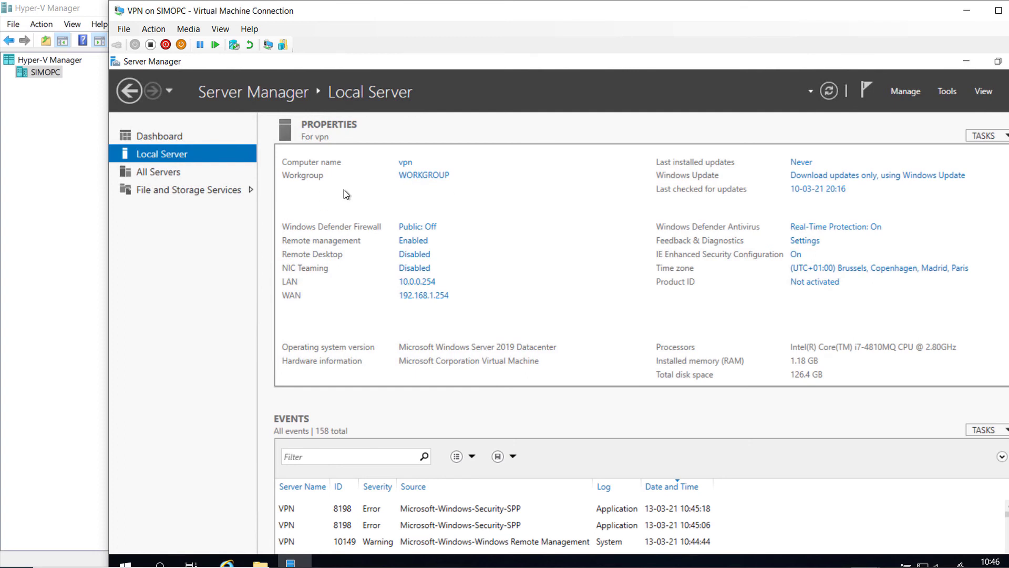
click(430, 175)
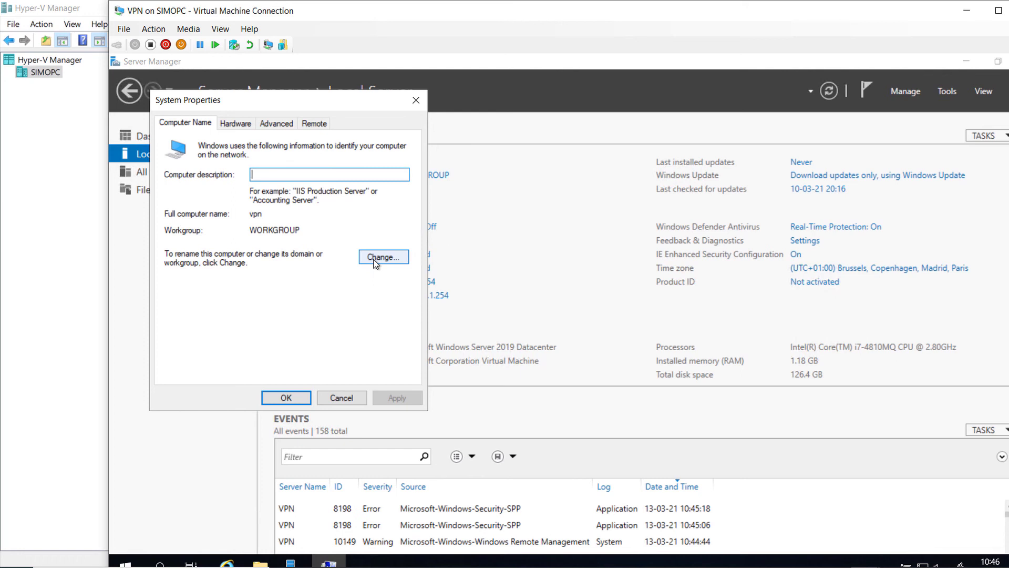
Step: Set the vpn server's membership to the Adatum.com domain
click(377, 257)
click(178, 286)
click(202, 298)
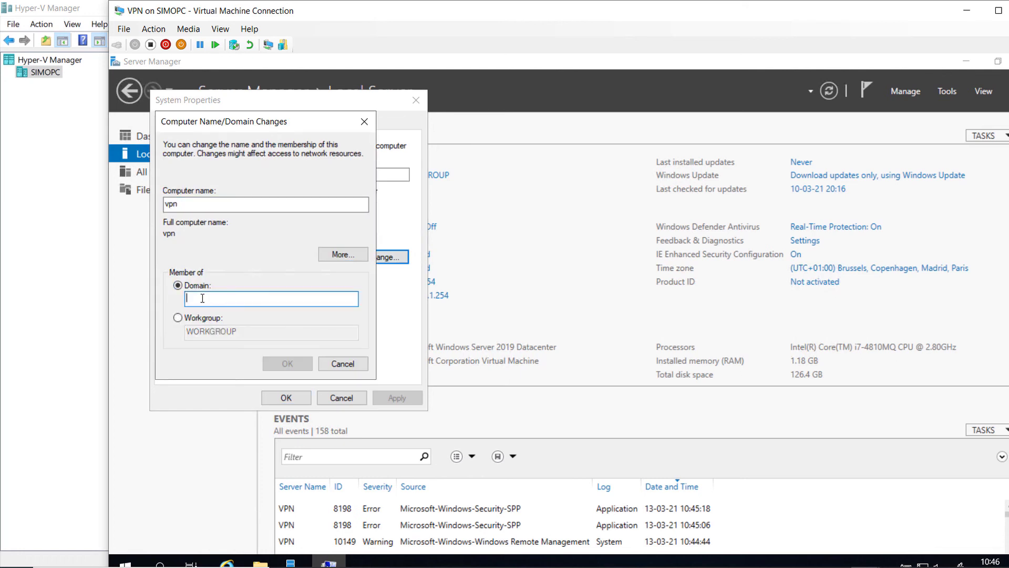
text(Adatum)
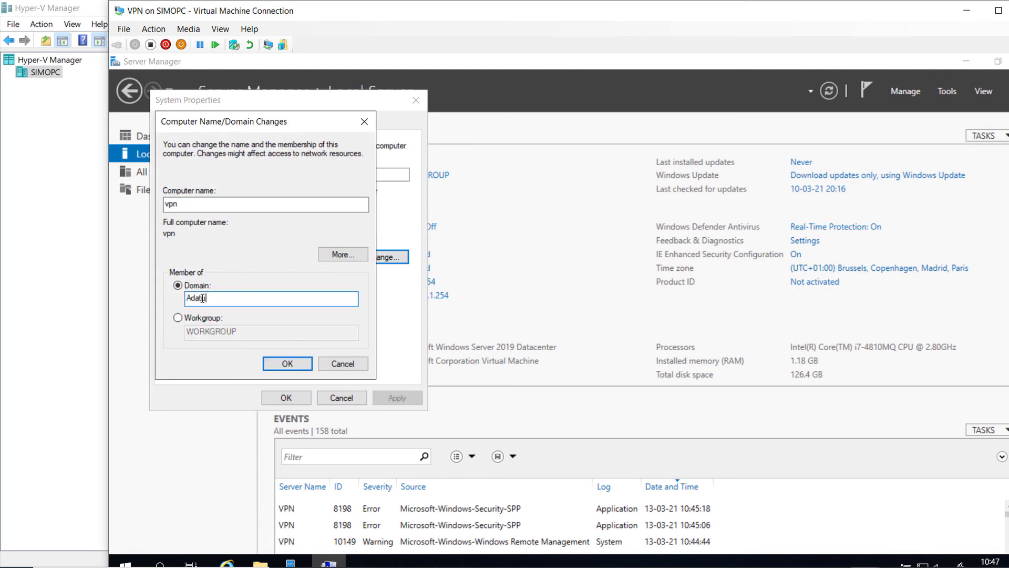
text(.com)
click(287, 363)
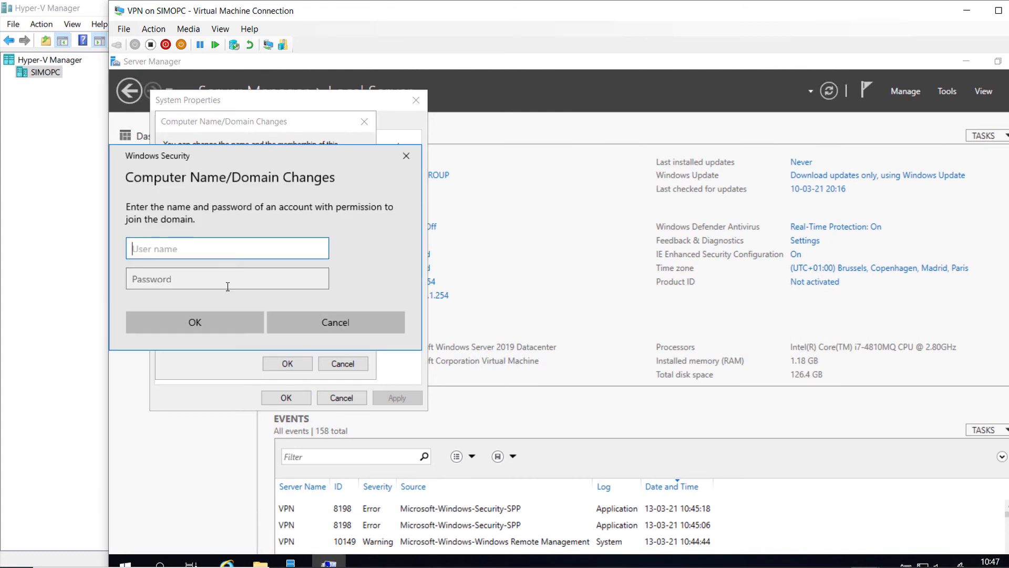
Step: Authenticate with the domain administrator account, acknowledge the welcome and restart notices, and close System Properties
key(Tab)
key(Return)
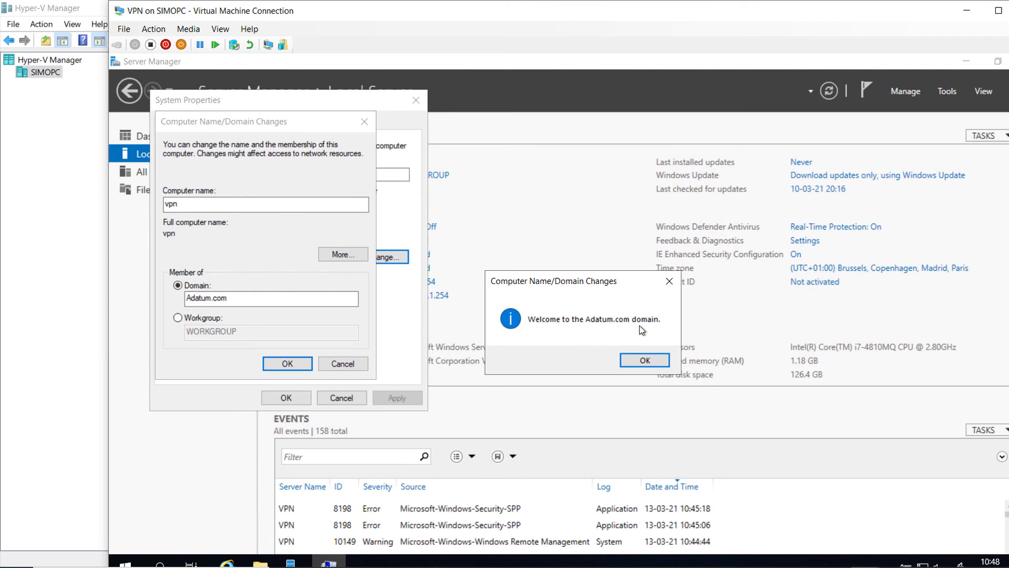
click(638, 361)
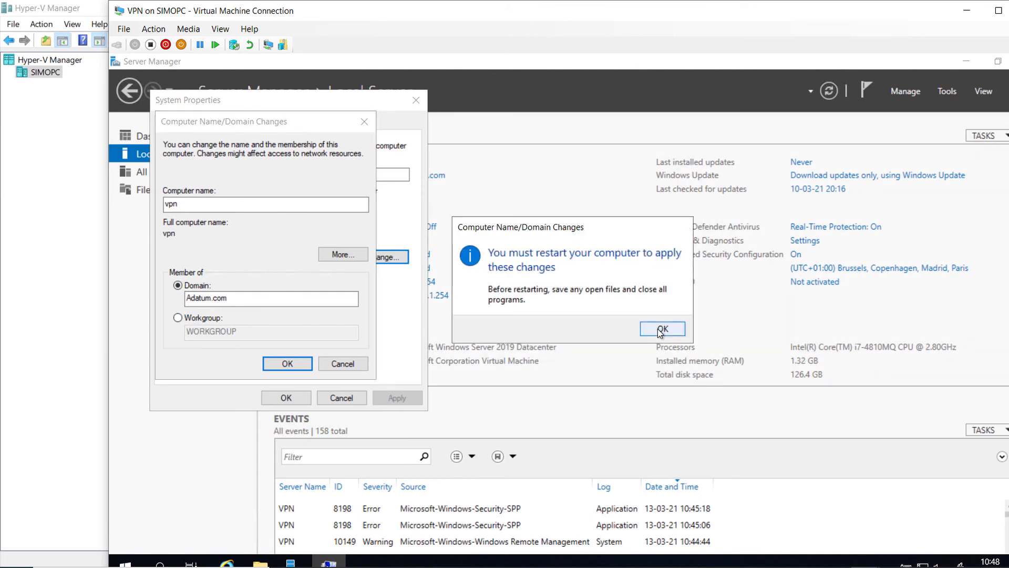
click(662, 329)
click(280, 400)
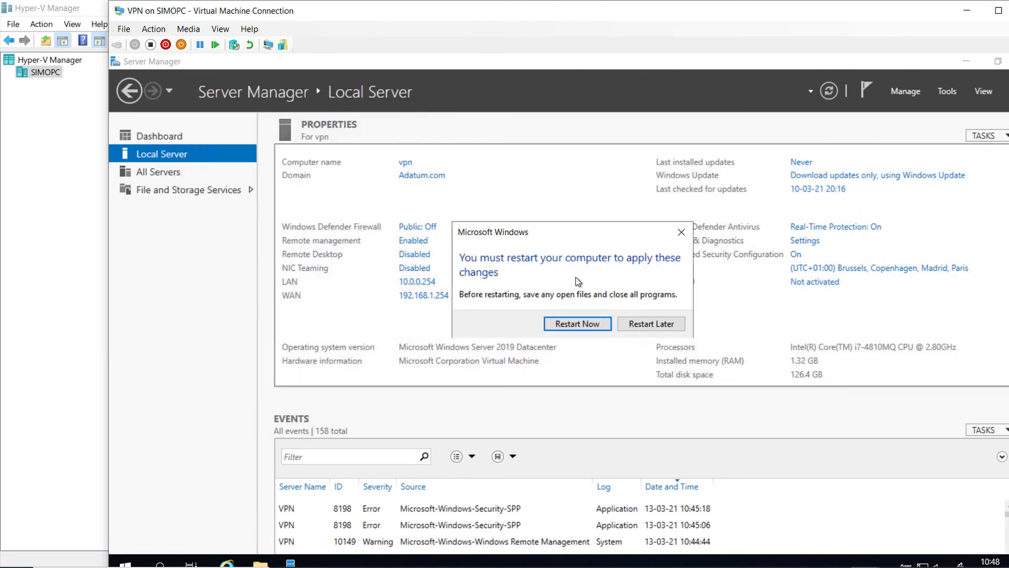
Step: Restart the VPN server VM and sign in as Adatum\Administrator with the account password
click(580, 330)
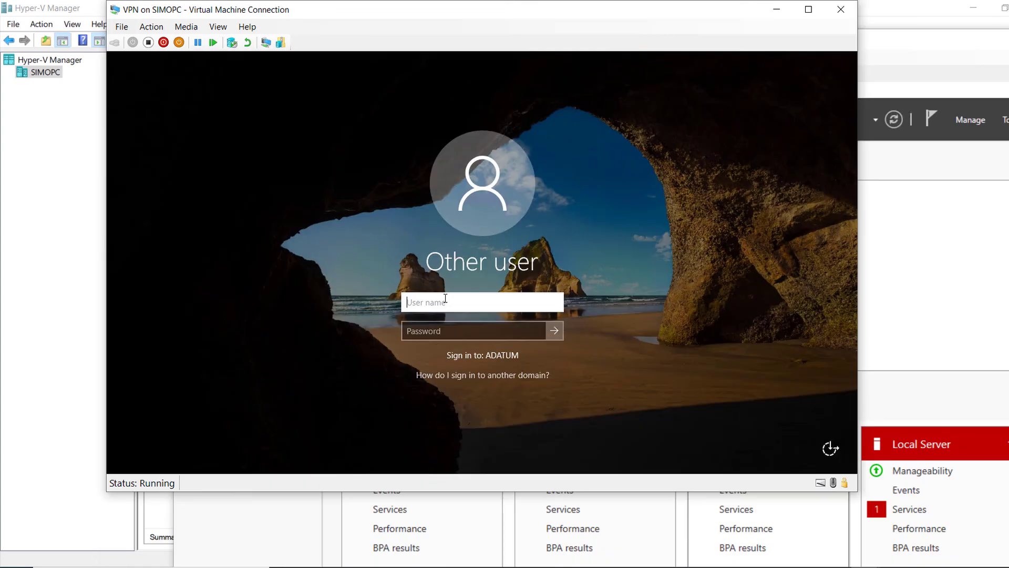
text(Adat)
text(um\Administrator)
key(Tab)
text(Pa55w.rd)
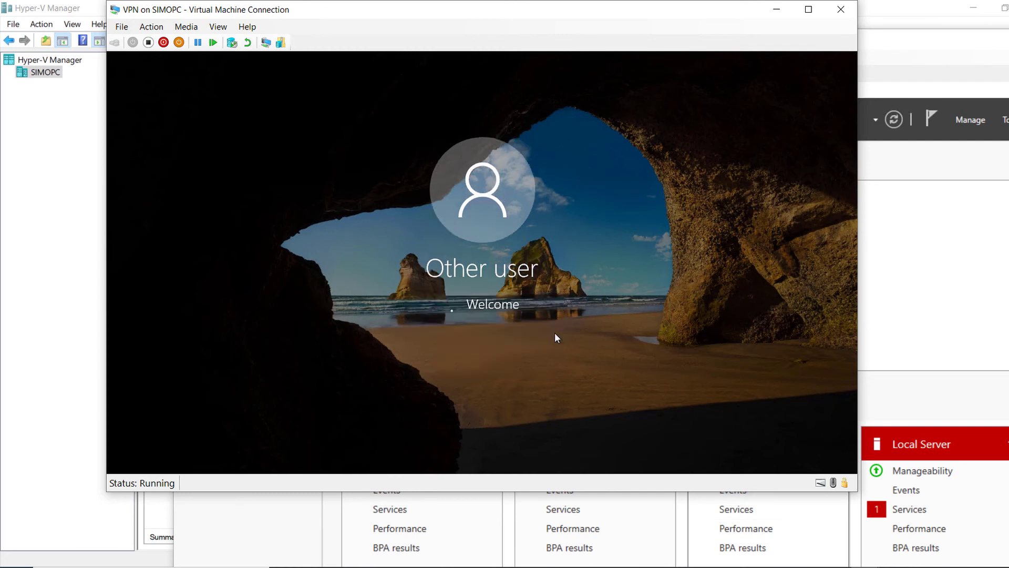
click(554, 331)
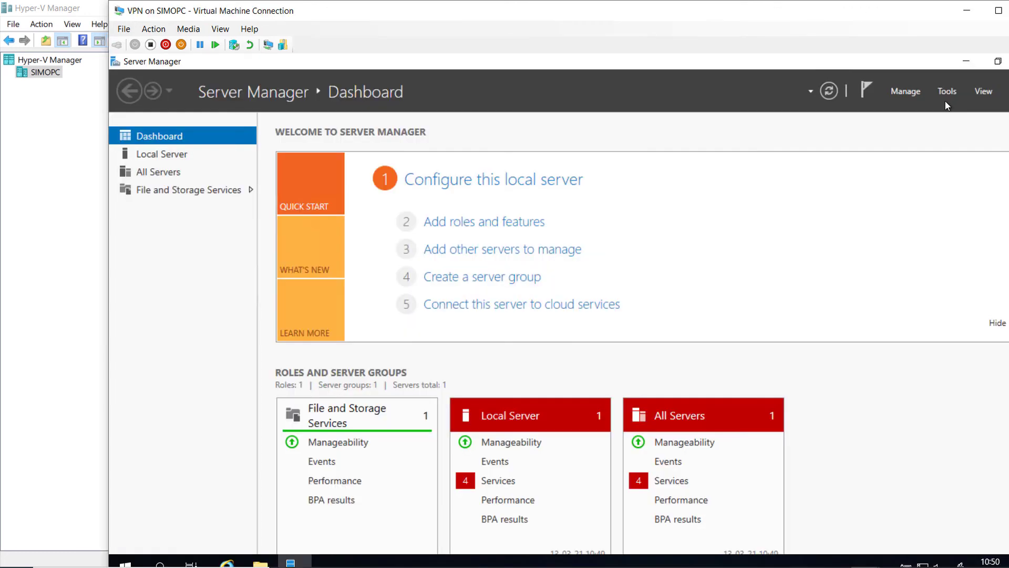
click(907, 93)
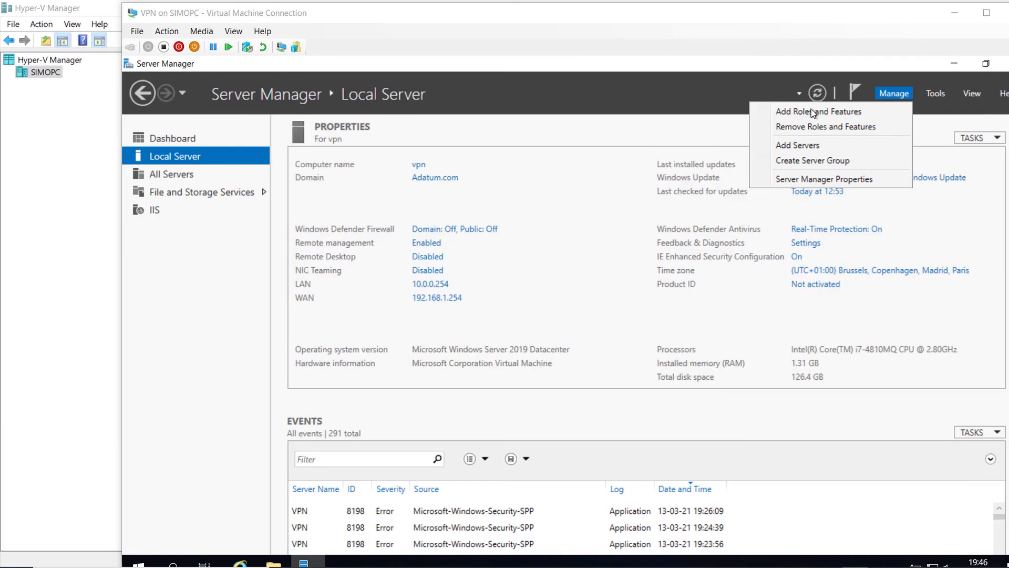
Step: Start a role-based Add Roles and Features installation targeting vpn.Adatum.com
click(813, 112)
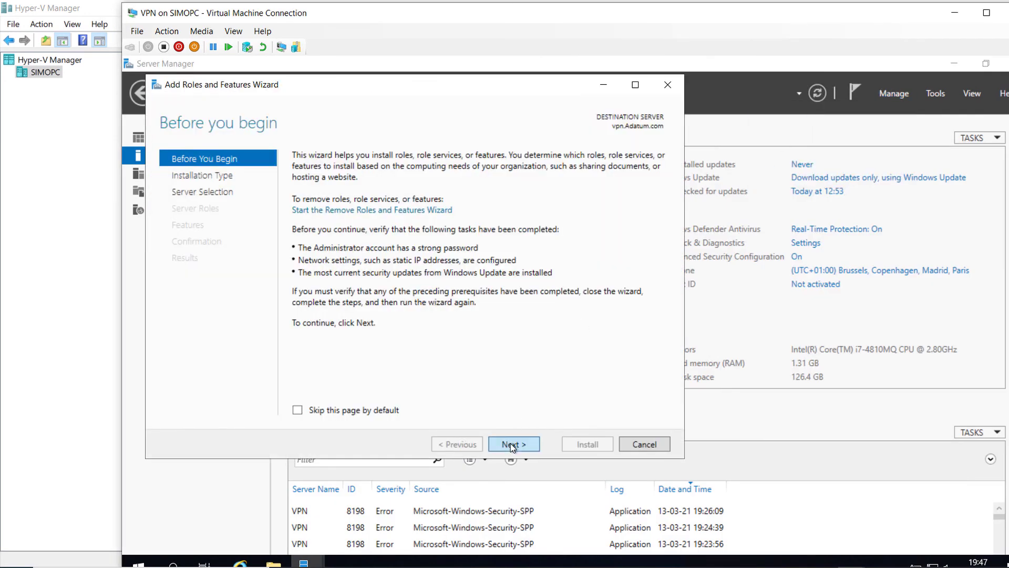
click(512, 445)
click(512, 445)
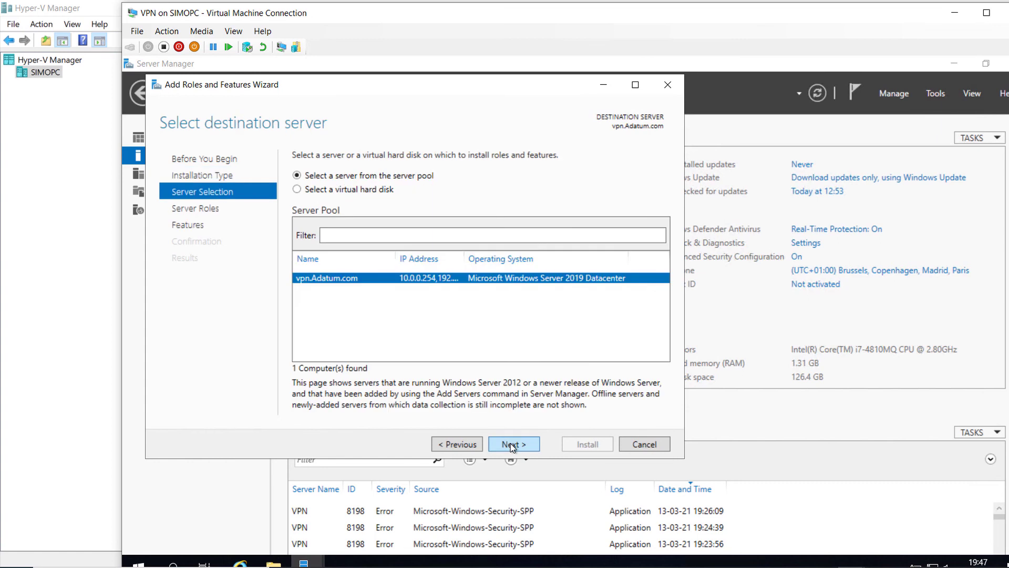
click(511, 445)
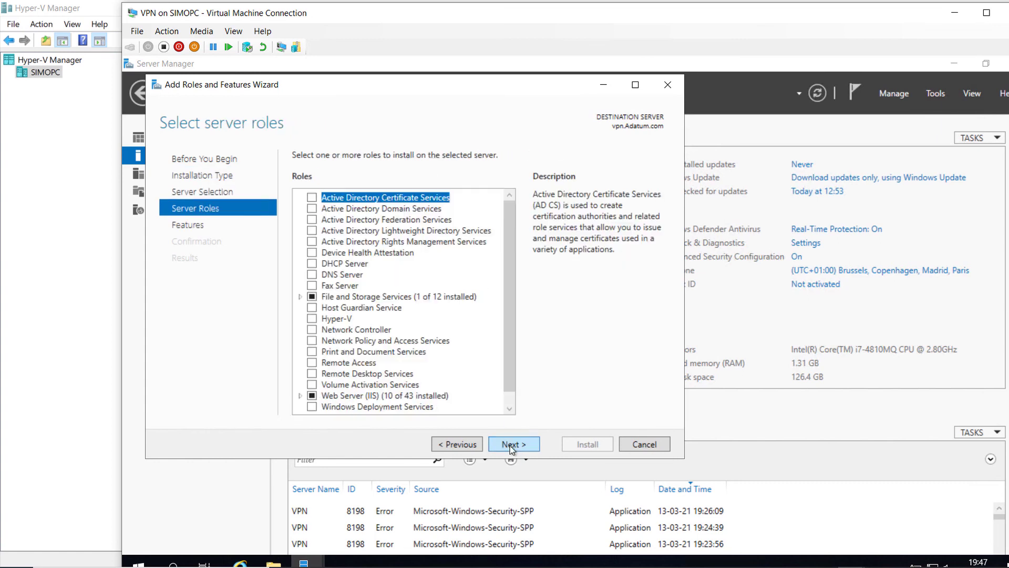
Step: Select the Remote Access role with DirectAccess and VPN (RAS) plus Routing, and install it
click(312, 364)
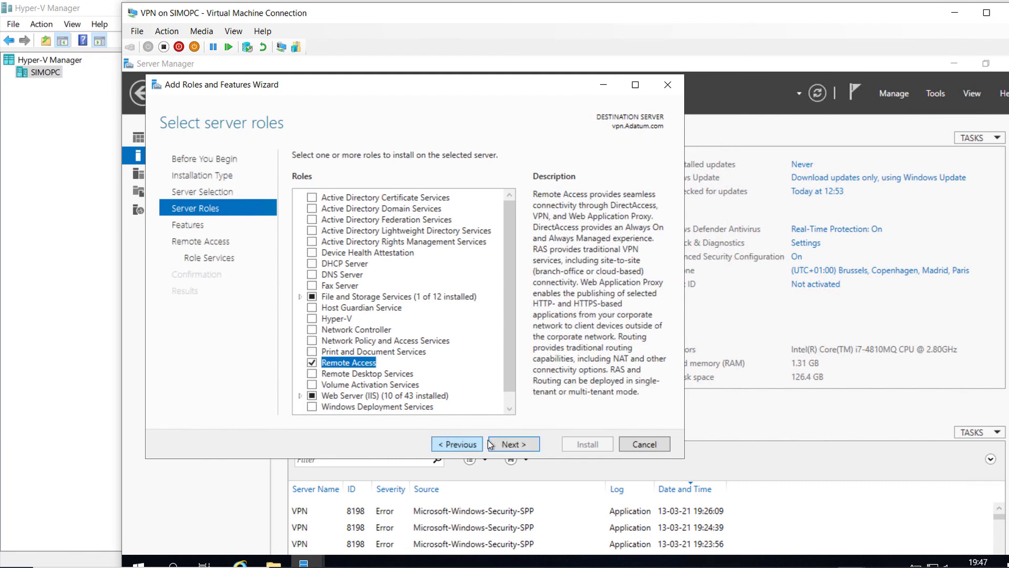
click(500, 444)
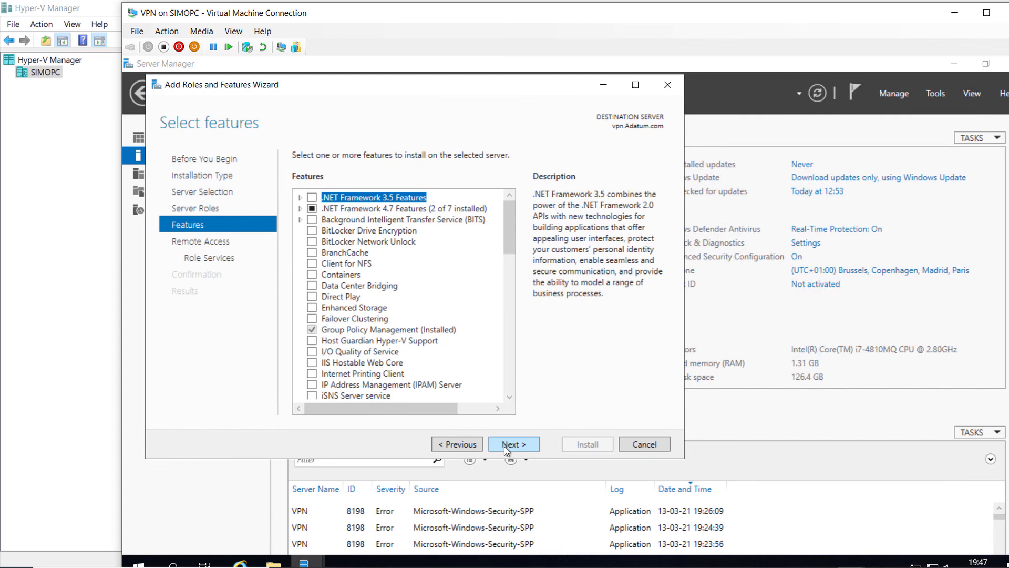
click(503, 446)
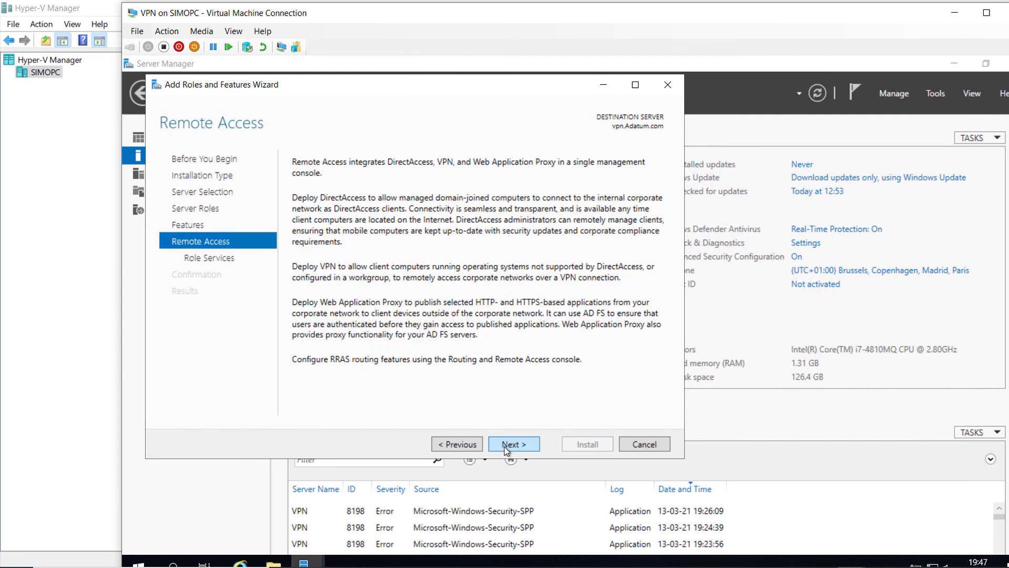
click(504, 446)
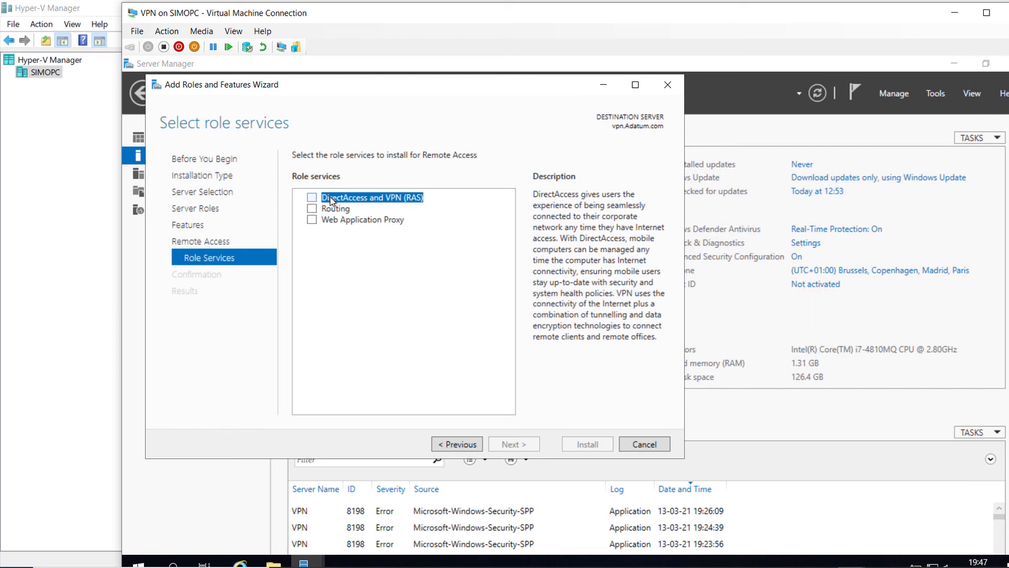
click(316, 209)
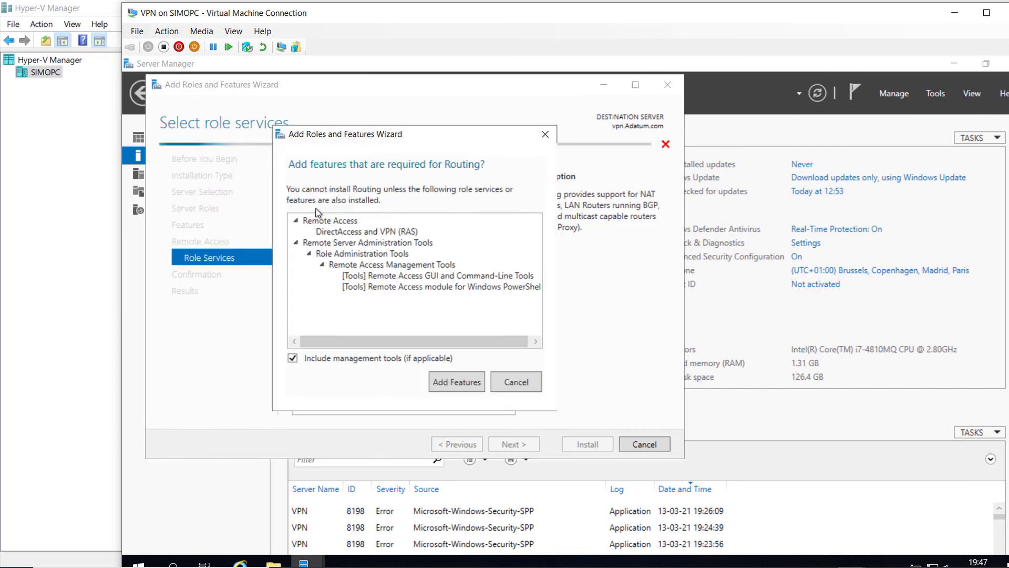
click(442, 383)
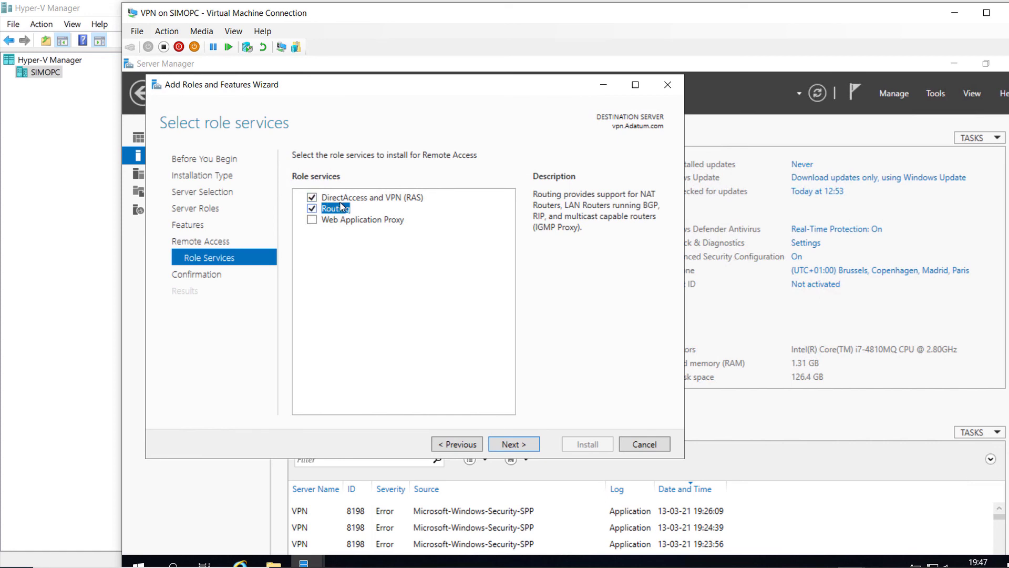
click(510, 444)
click(575, 440)
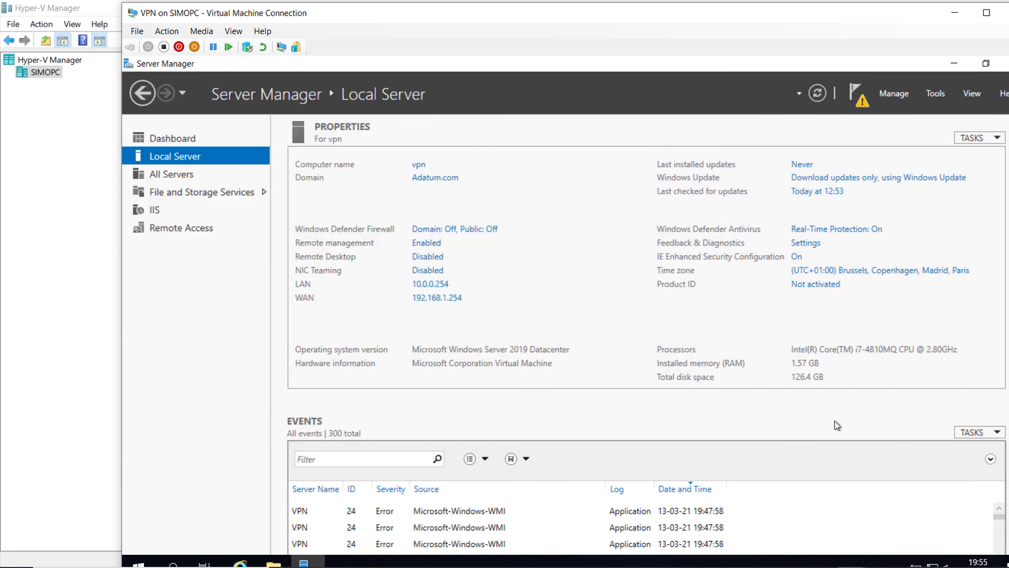
Step: Open the Routing and Remote Access console and start Configure and Enable Routing and Remote Access on VPN (local)
click(935, 95)
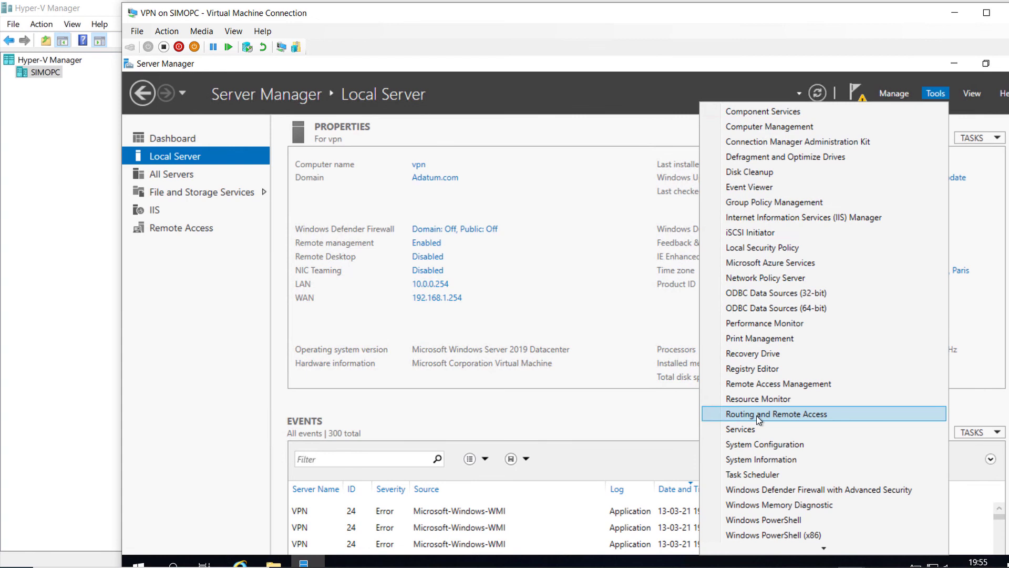
click(797, 415)
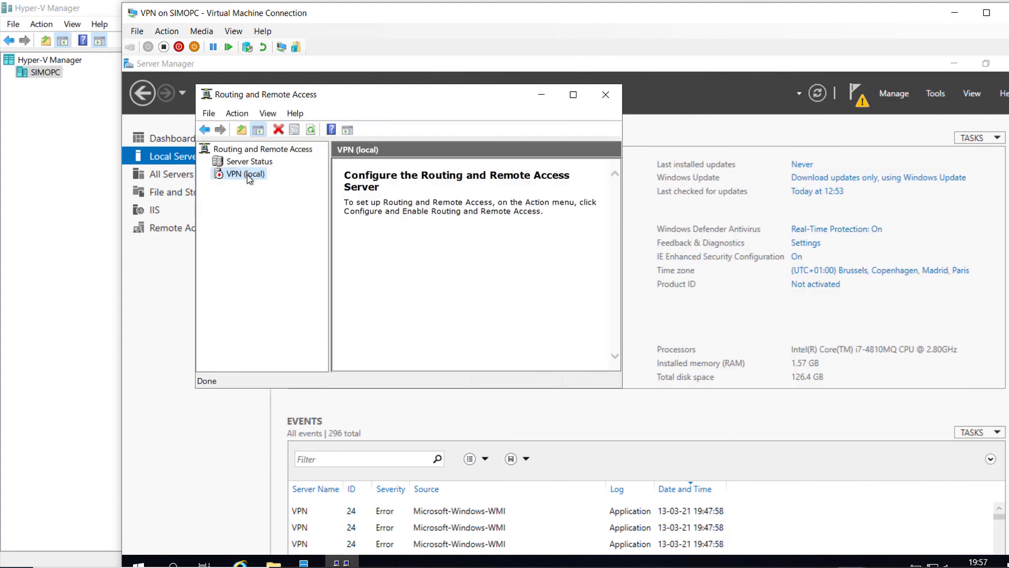
right_click(248, 174)
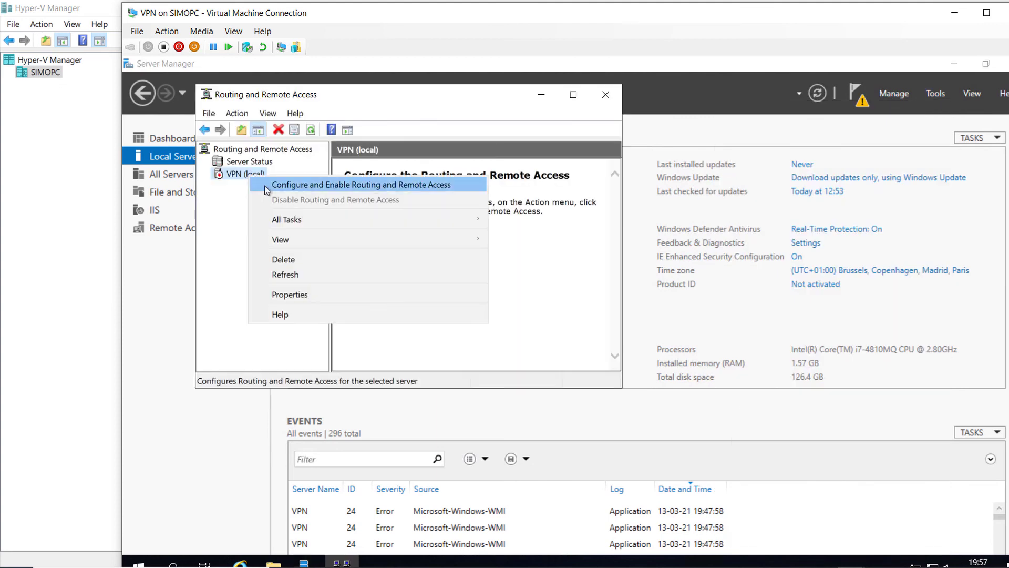
right_click(228, 175)
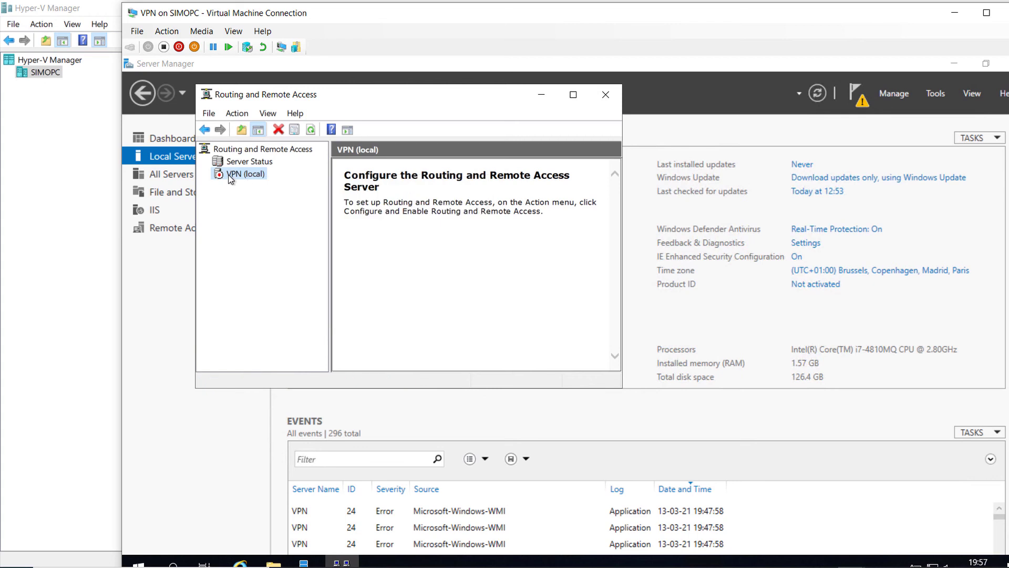
right_click(228, 175)
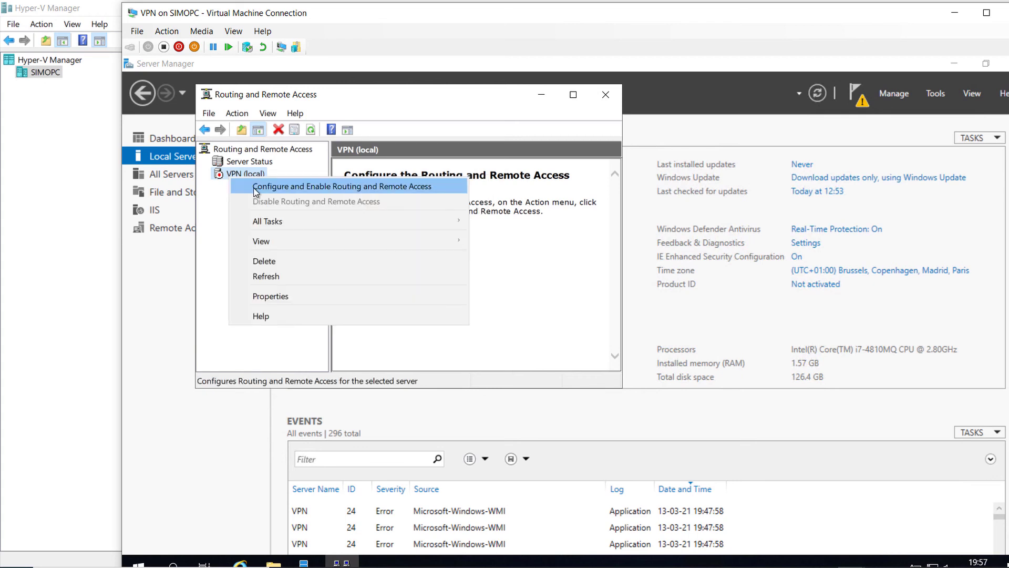
click(255, 187)
click(487, 367)
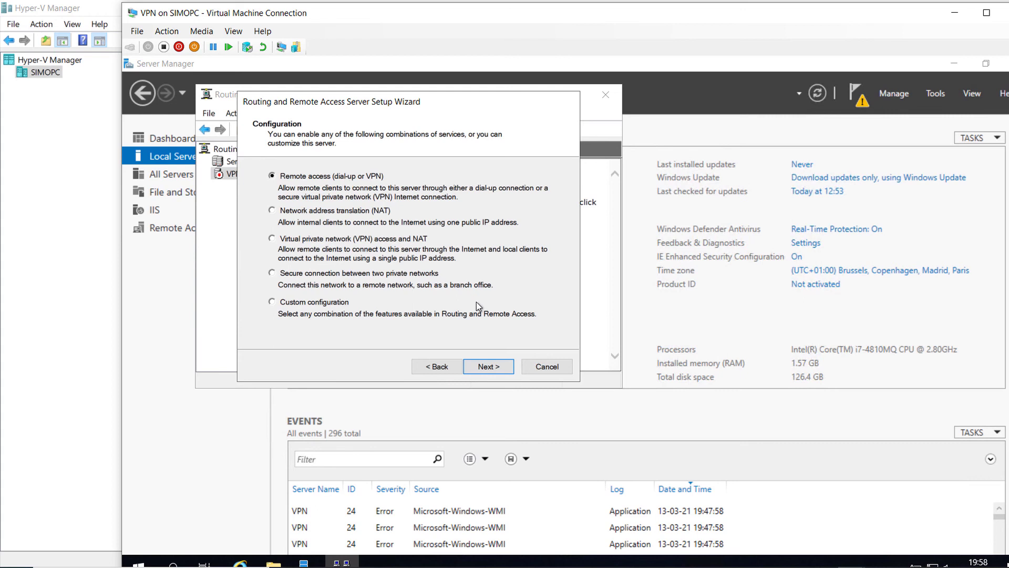
Step: Choose Remote access with VPN on the WAN (192.168.1.254) interface, static packet filters disabled
click(477, 368)
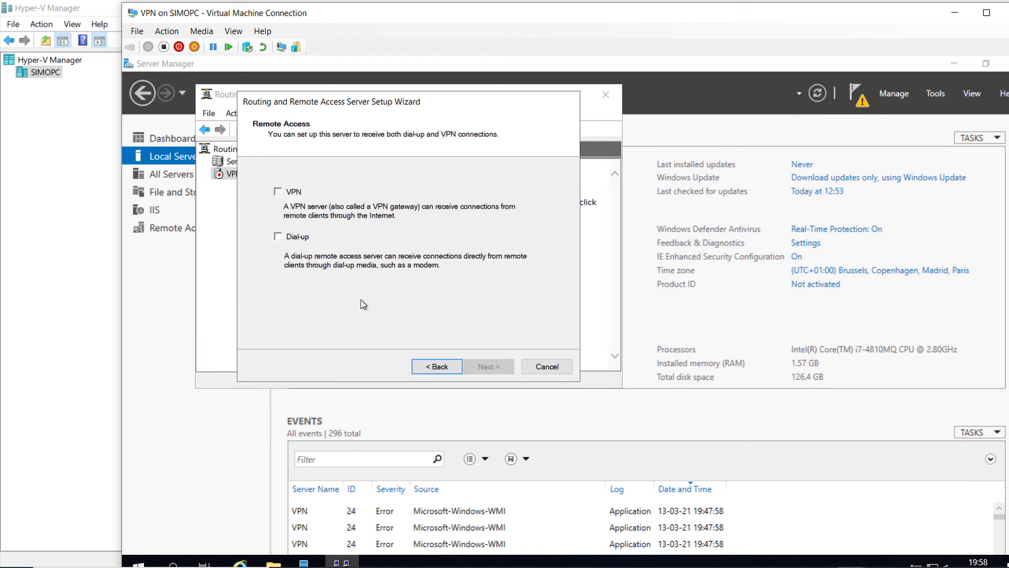
click(278, 192)
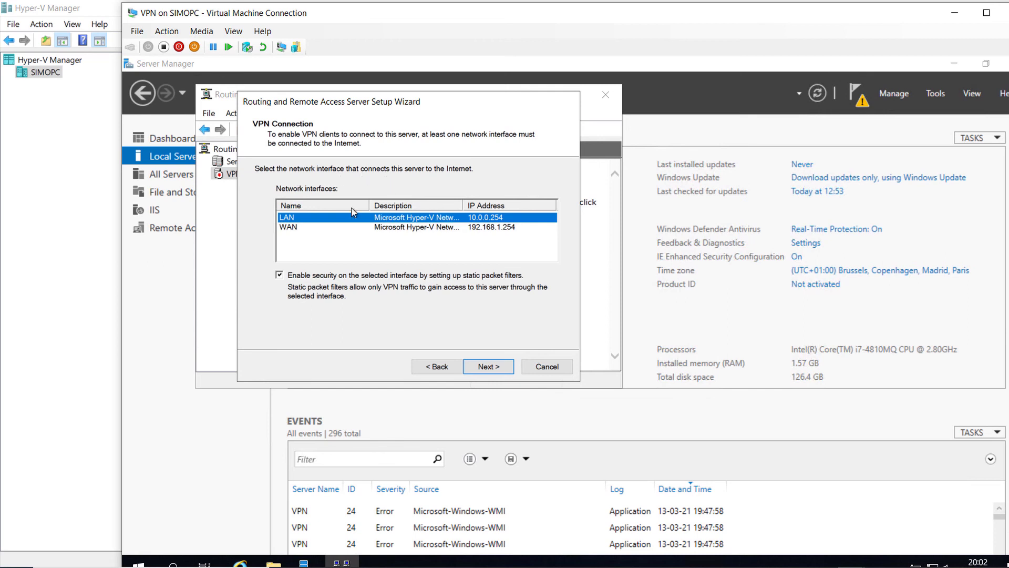
click(291, 228)
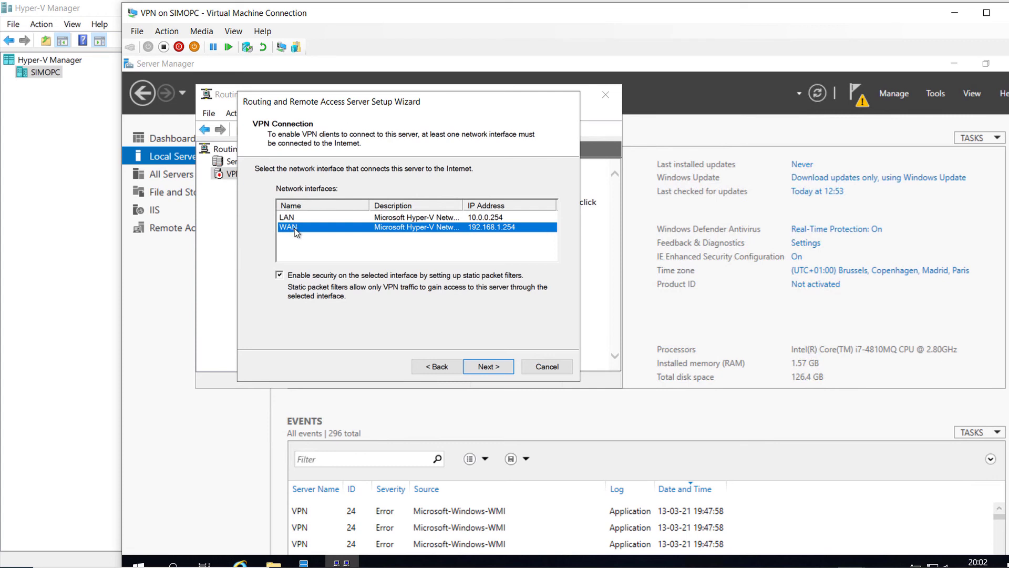
click(280, 276)
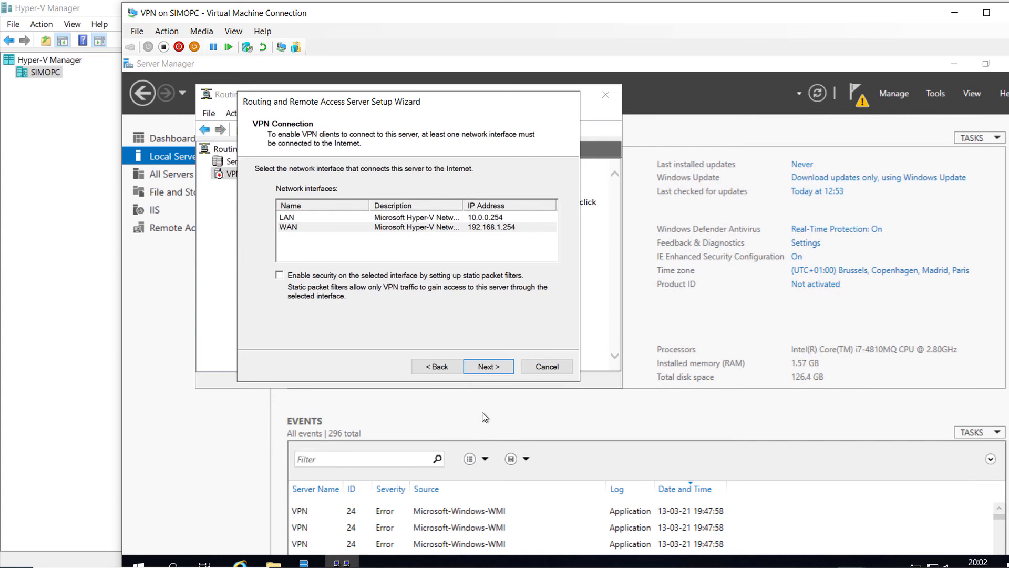
click(483, 373)
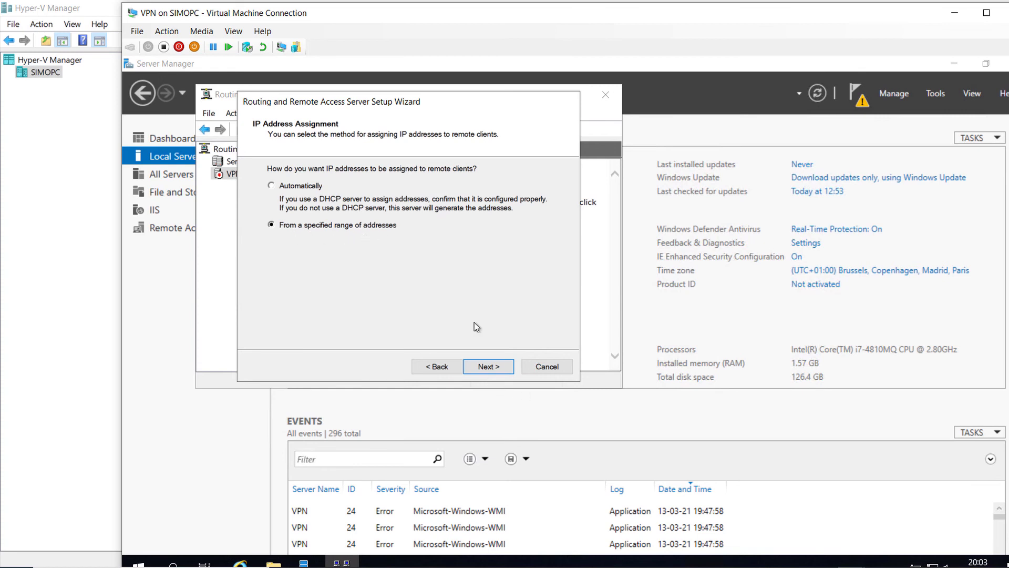
Step: Add the client address range 10.0.0.50 to 10.0.0.60, then review it without changes
click(482, 366)
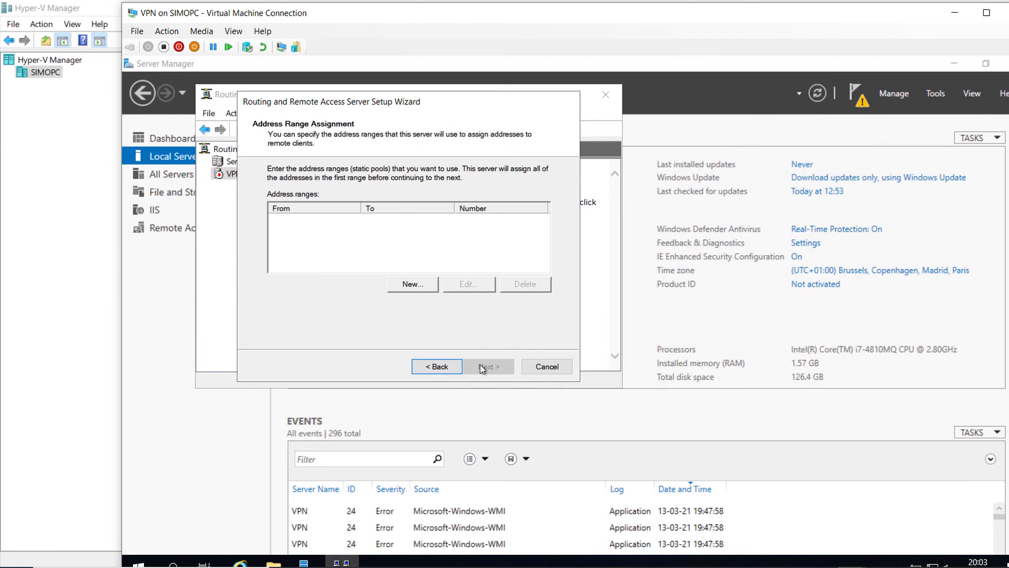
click(411, 289)
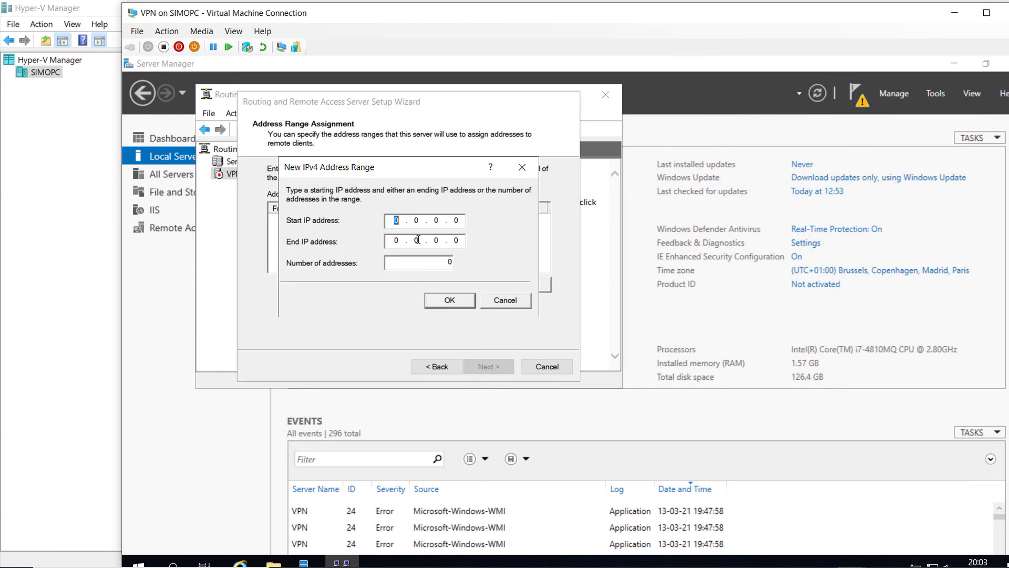
text(10 . 0 . 0 . 50)
key(Tab)
text(10.0.0.60)
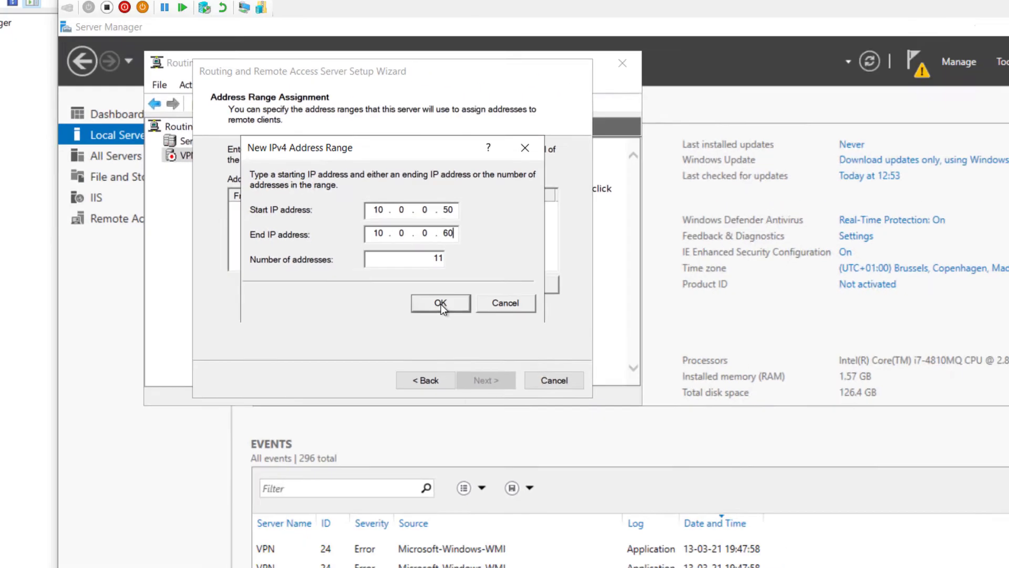
click(417, 310)
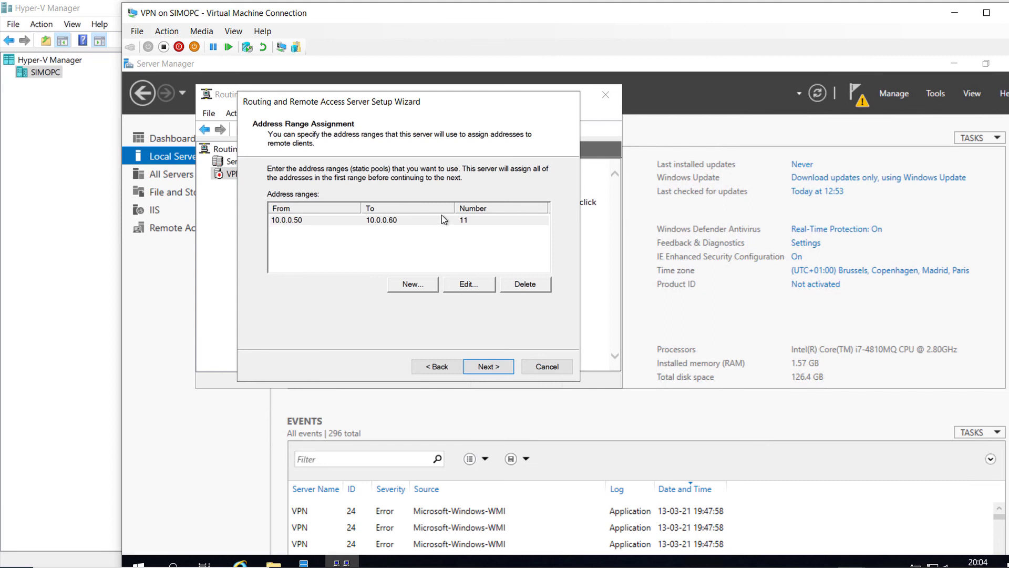
click(473, 290)
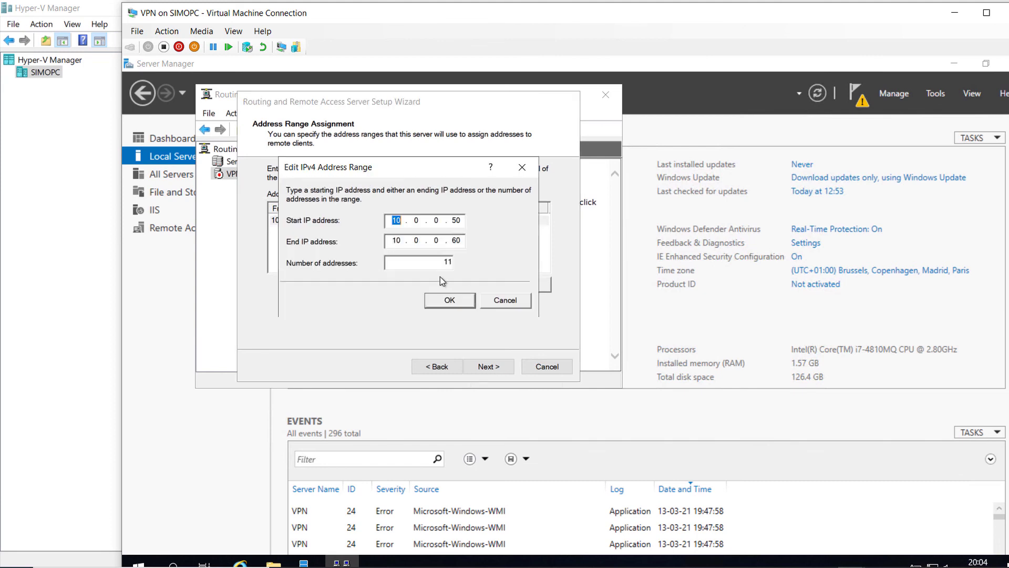
click(495, 304)
Step: Keep local authentication without RADIUS, finish the wizard and acknowledge the DHCP relay notice
click(486, 366)
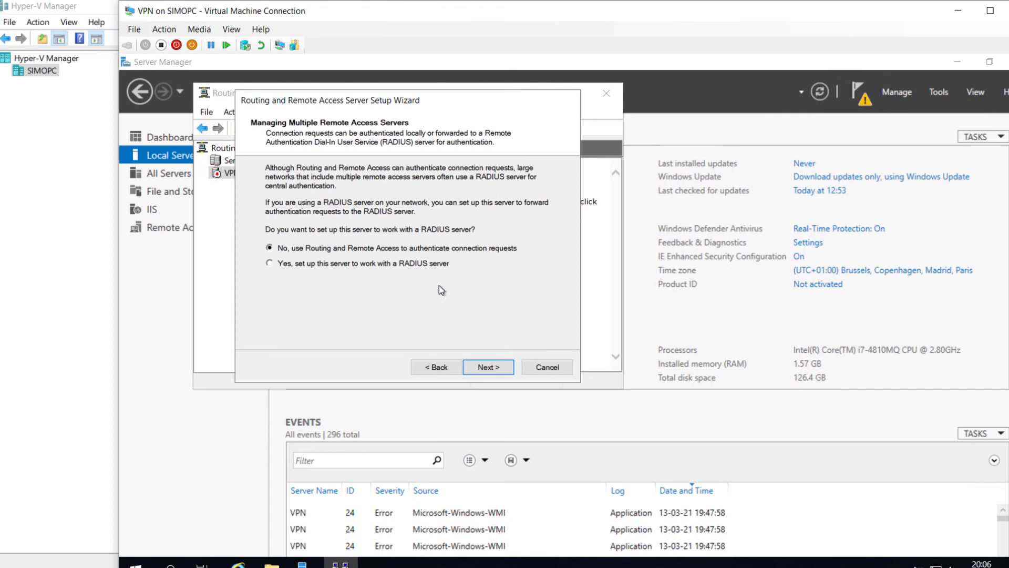
click(492, 367)
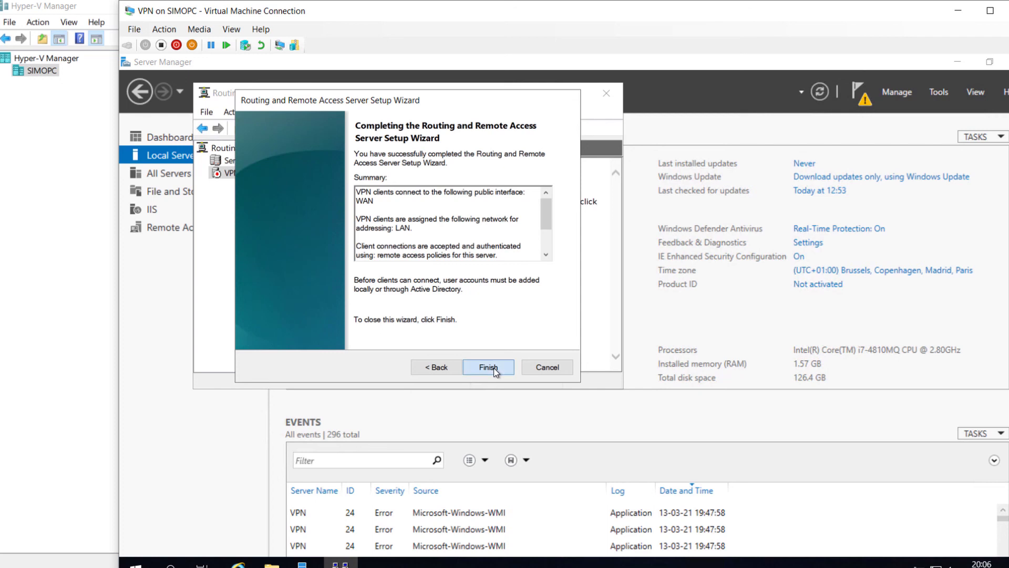
click(494, 367)
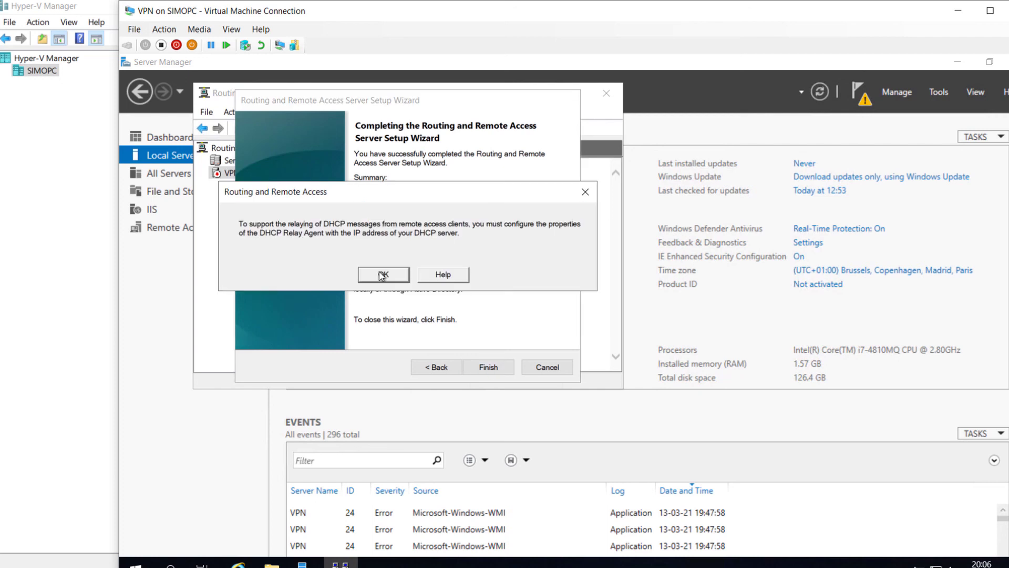
click(383, 275)
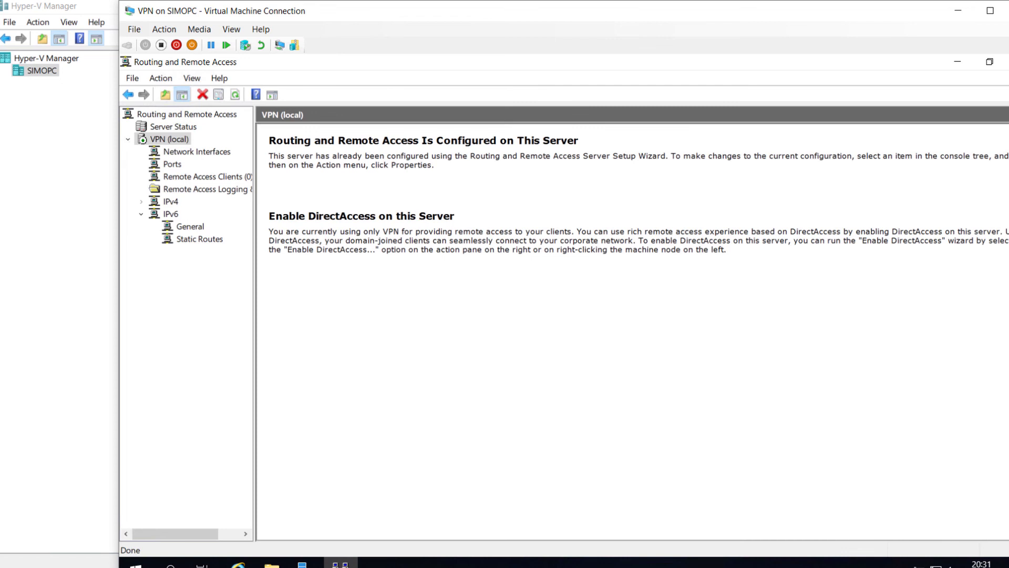
click(850, 564)
Step: On DC1, open Active Directory Users and Computers at Department > Administration
click(894, 494)
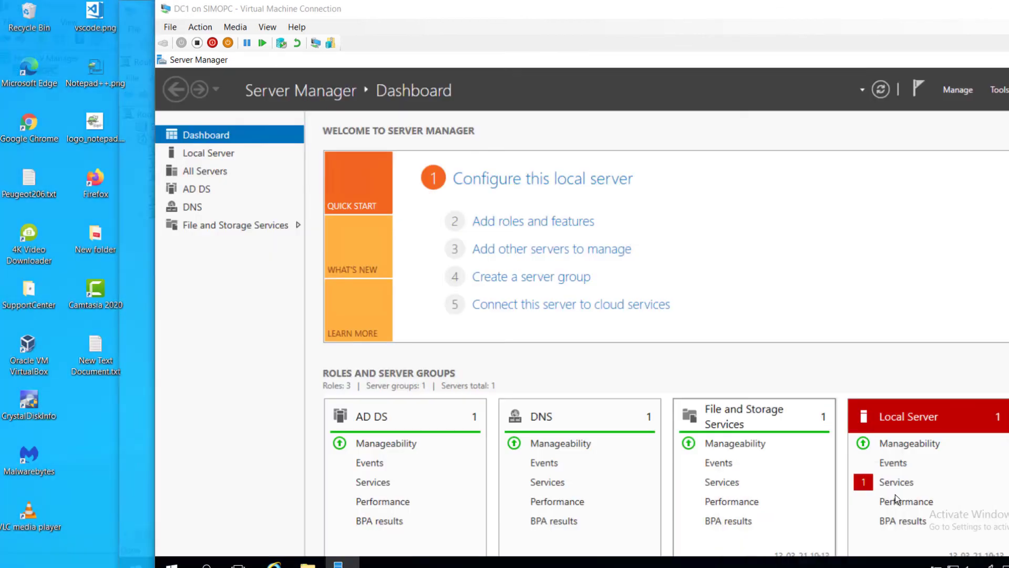
click(996, 90)
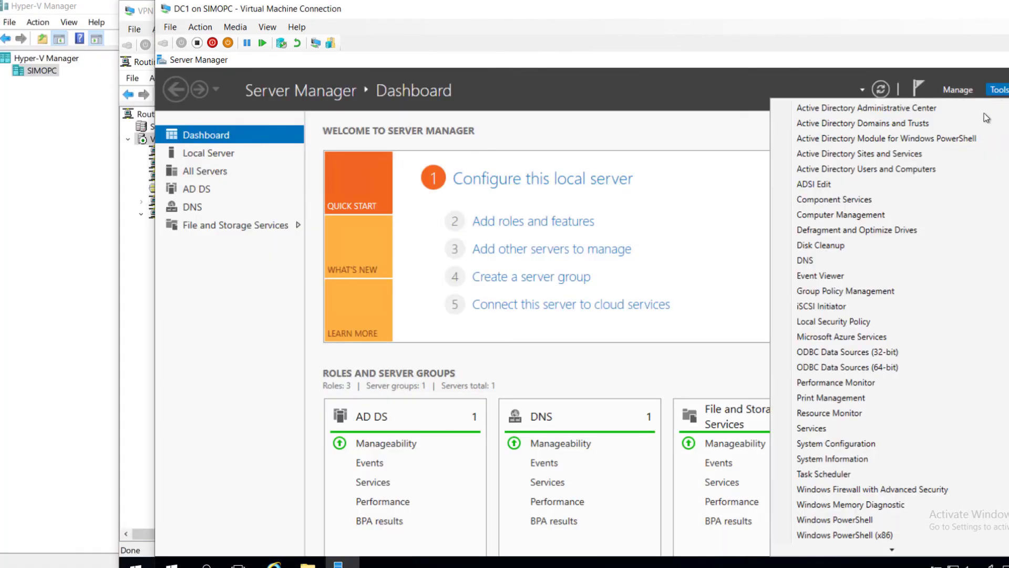
click(932, 169)
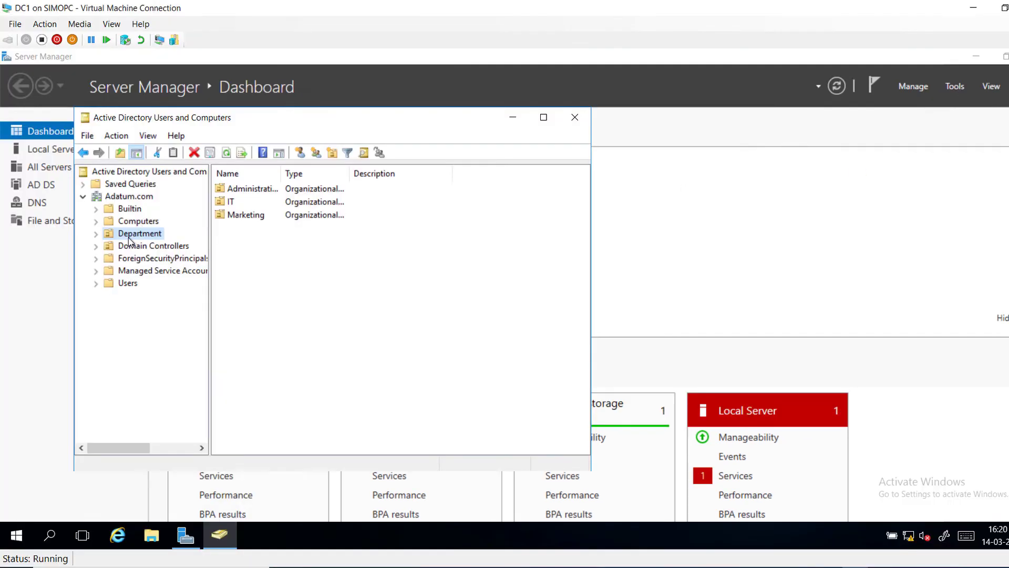
click(96, 234)
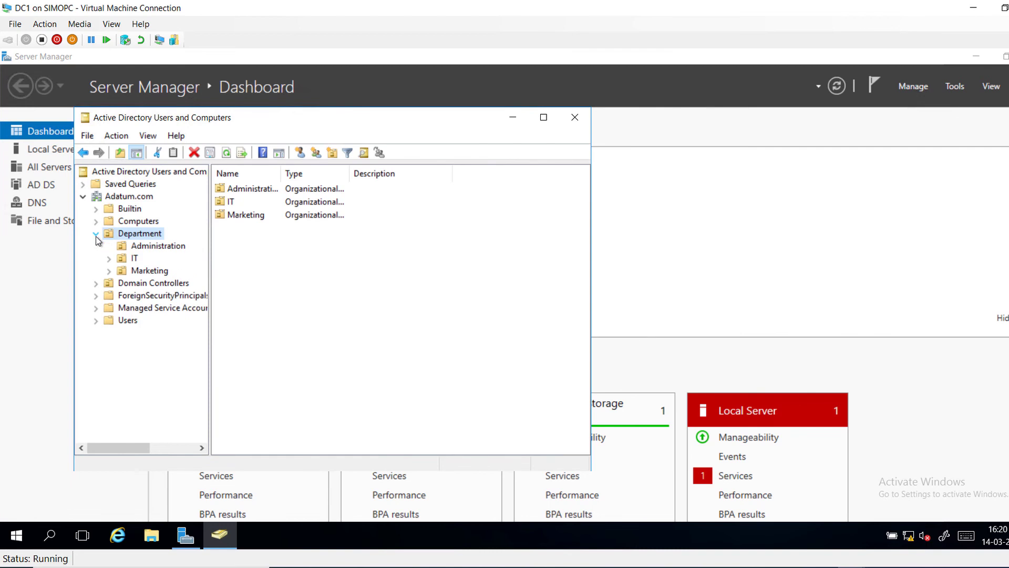
click(137, 248)
Step: Set the Administration user's dial-in network access to Allow access and save
click(233, 192)
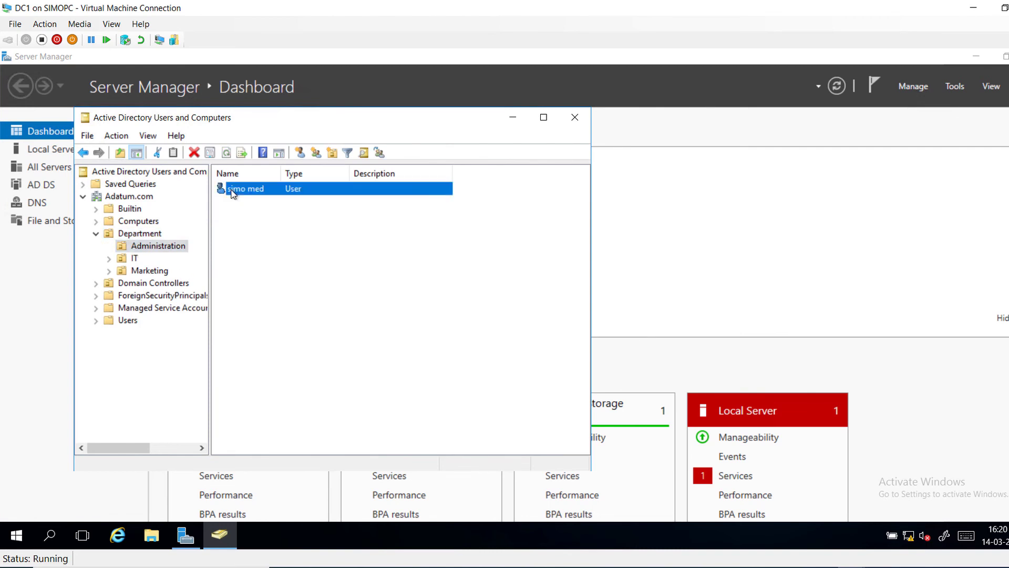
right_click(233, 192)
click(265, 379)
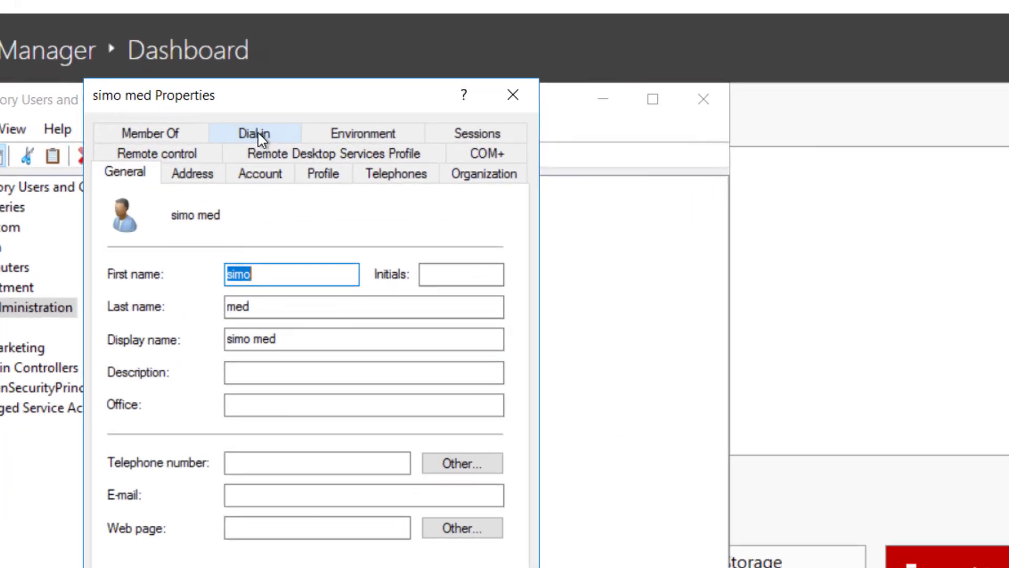
click(292, 138)
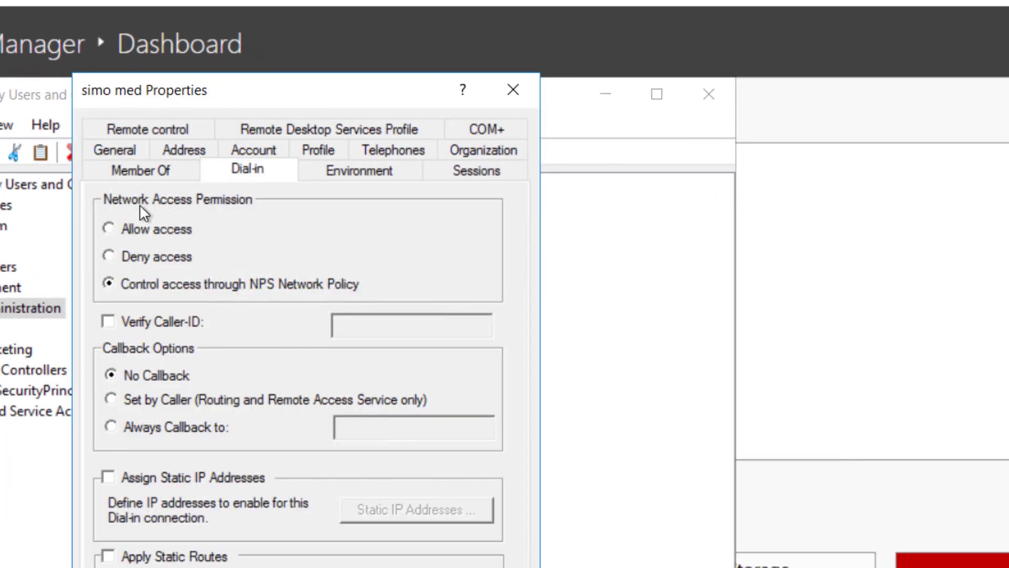
click(220, 231)
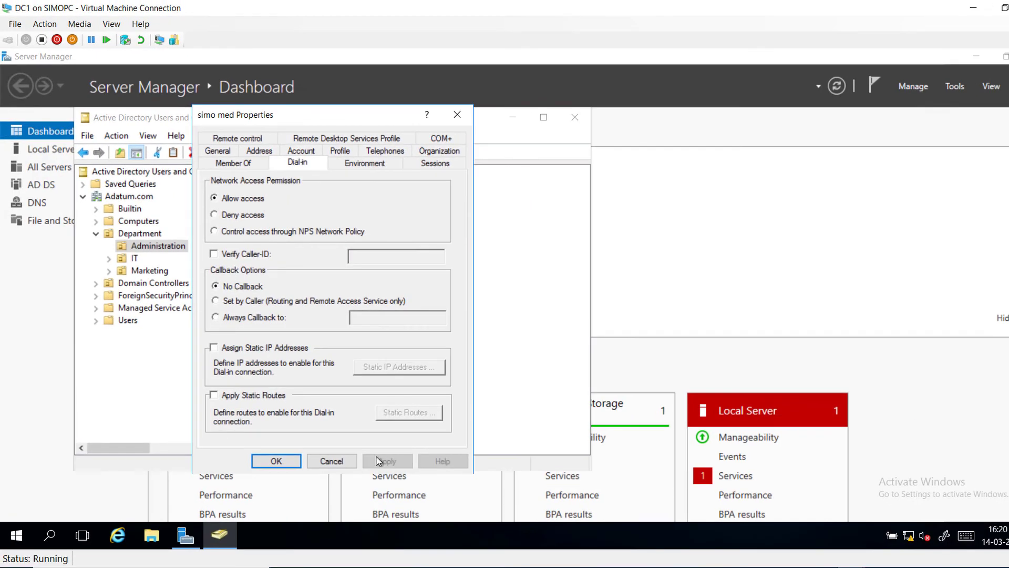
click(276, 460)
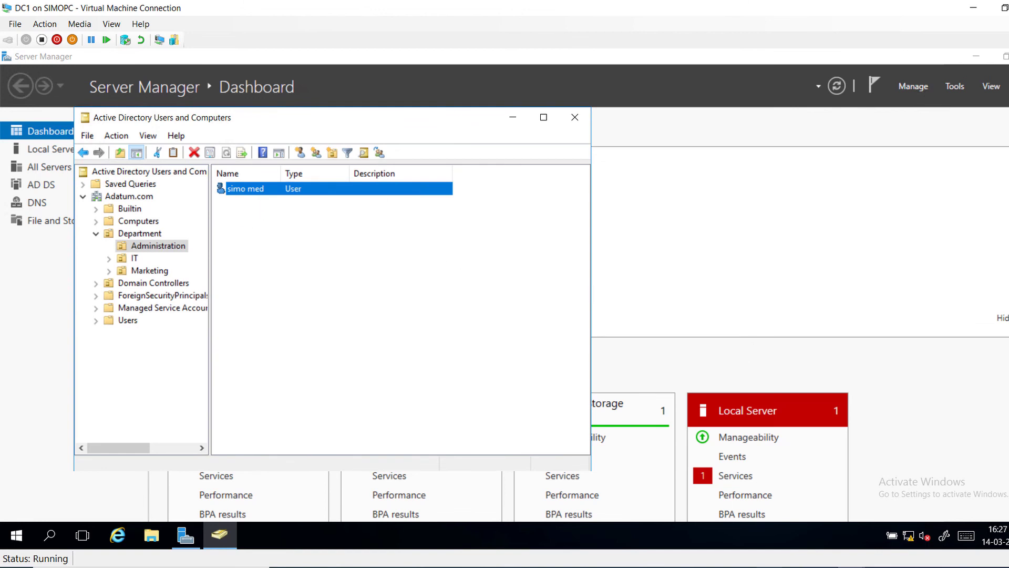
key(alt+Tab)
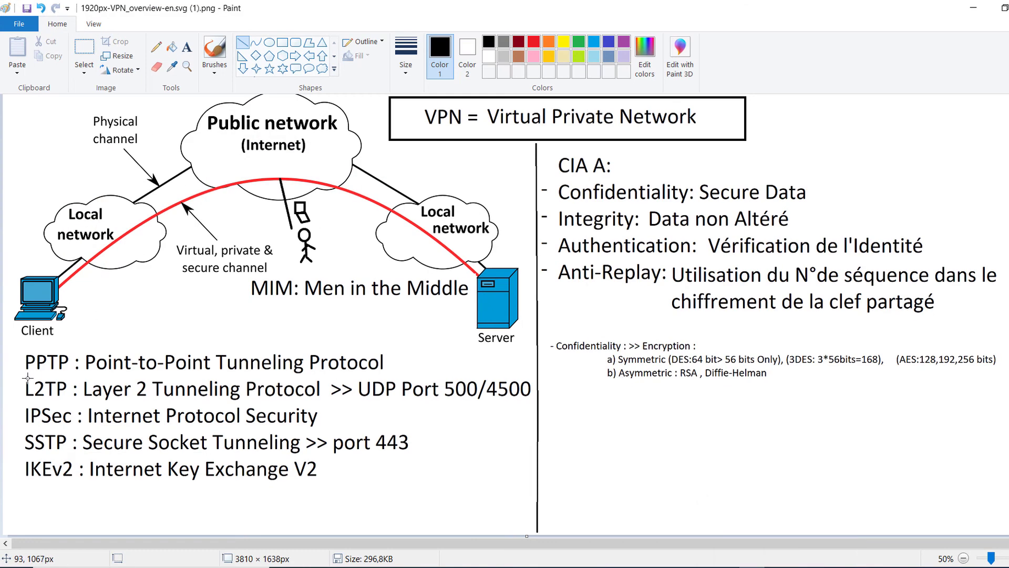
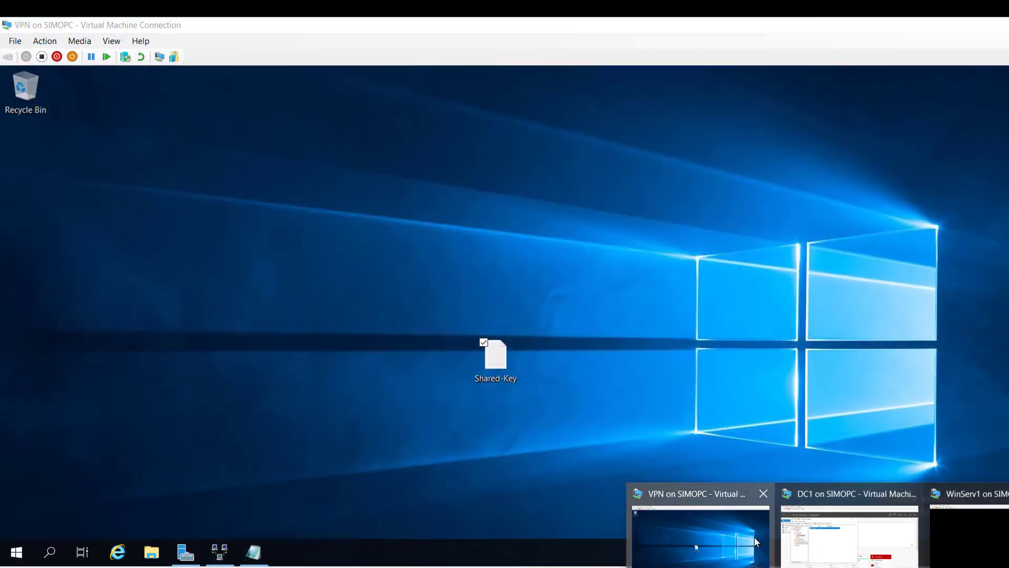
Step: In VPN (local) Properties' Security tab, tick Allow custom IPsec policy and type a preshared key
click(755, 537)
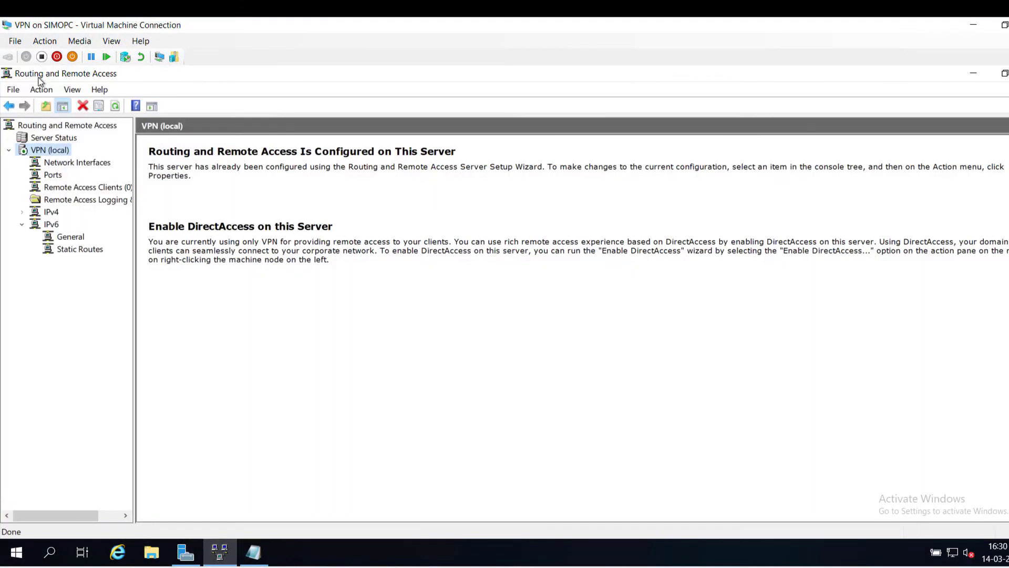
right_click(37, 153)
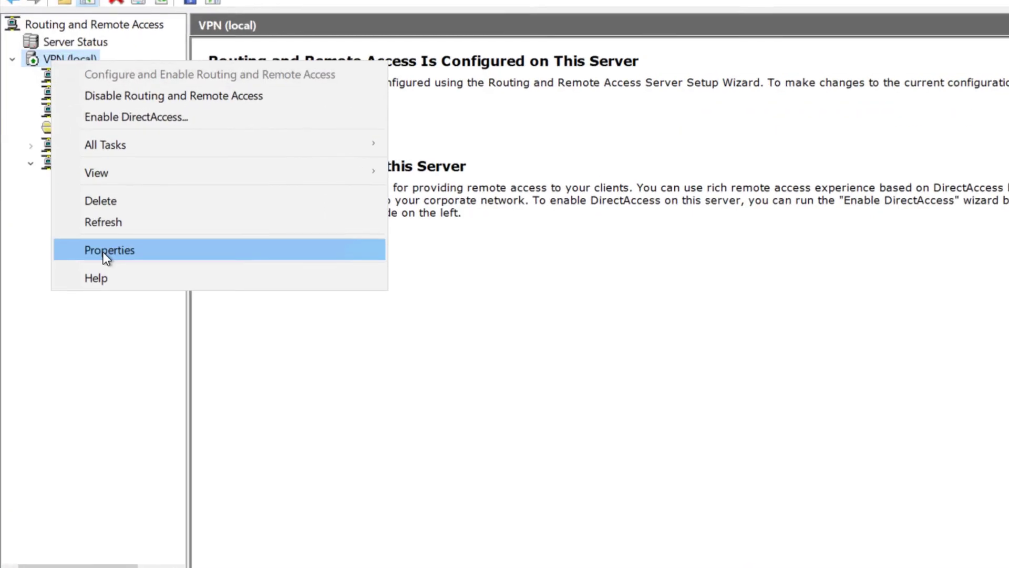
click(76, 287)
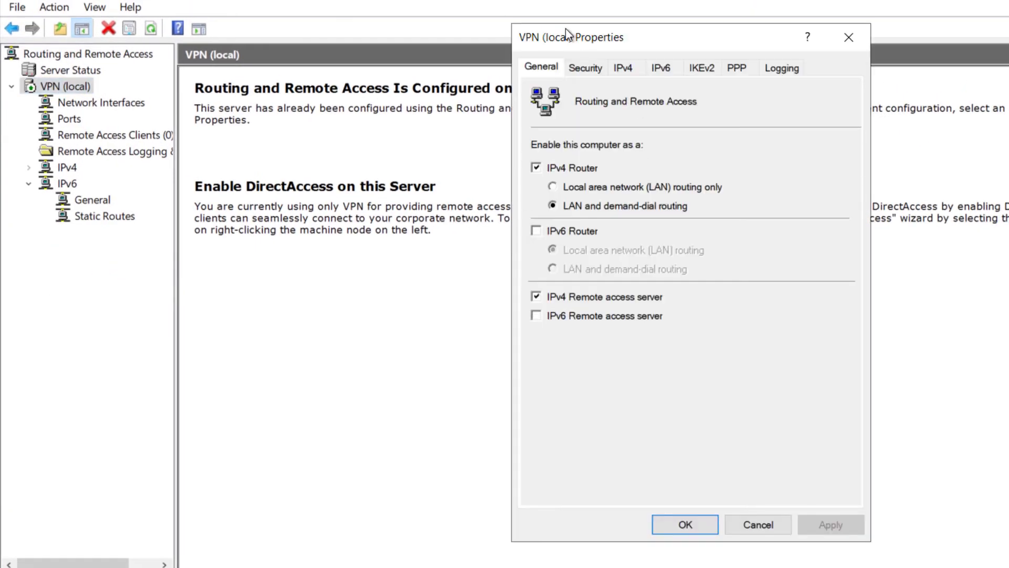
click(583, 73)
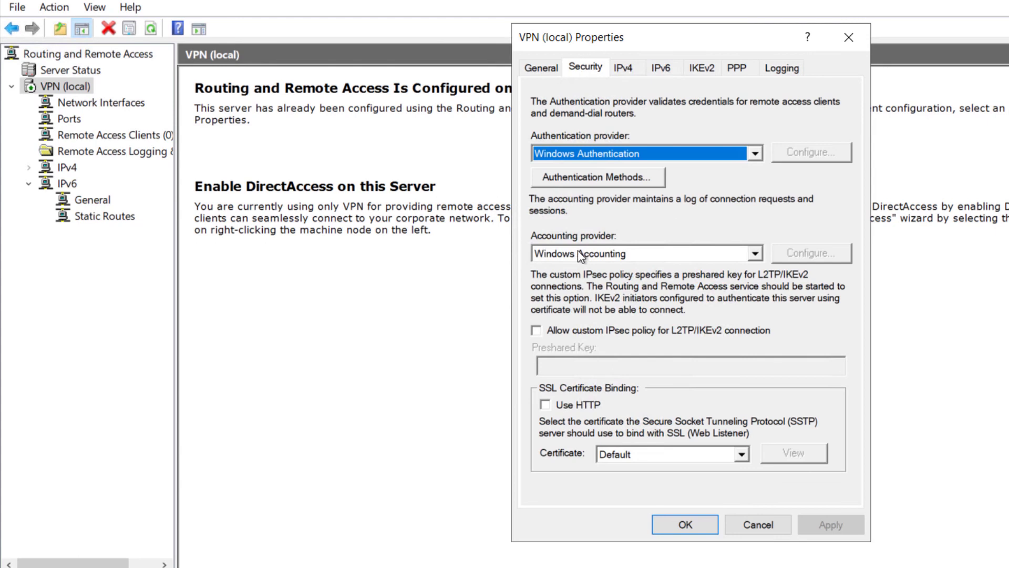
click(544, 331)
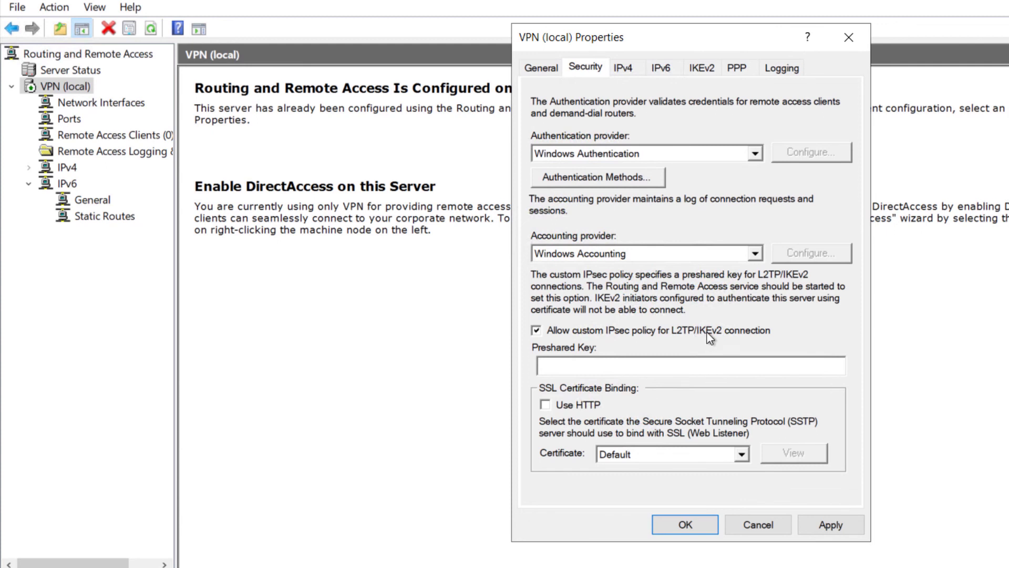
click(651, 373)
drag(697, 382, 535, 367)
key(ctrl+c)
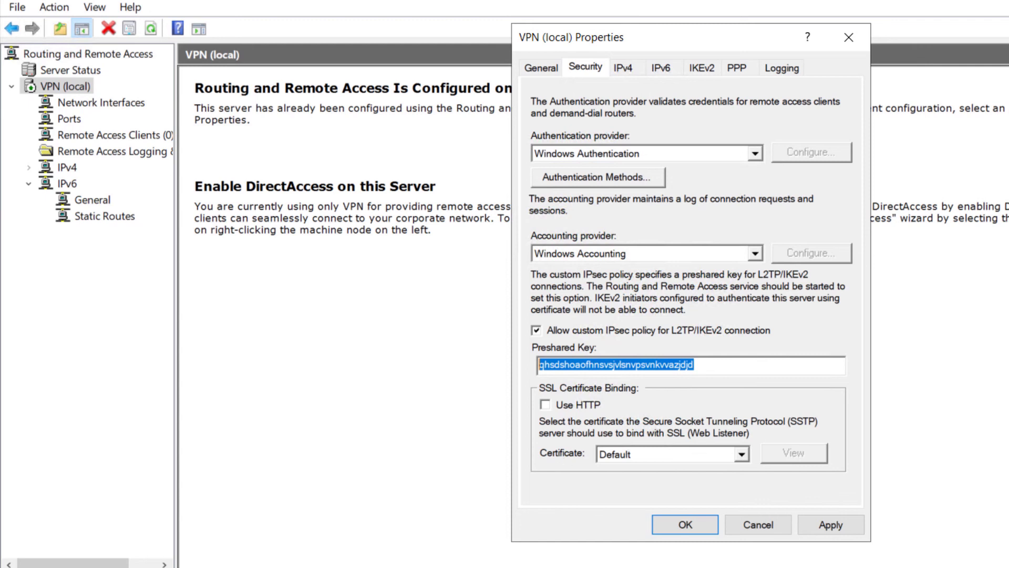
Step: Paste the preshared key into the Shared-Key Notepad file and save it, then apply the VPN Properties
key(alt+Tab)
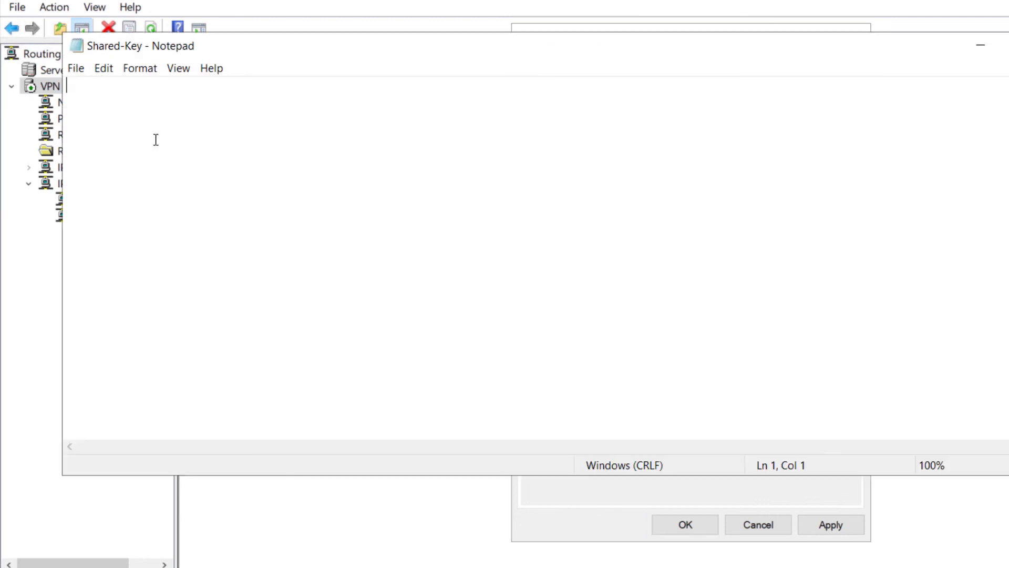
key(ctrl+v)
click(75, 68)
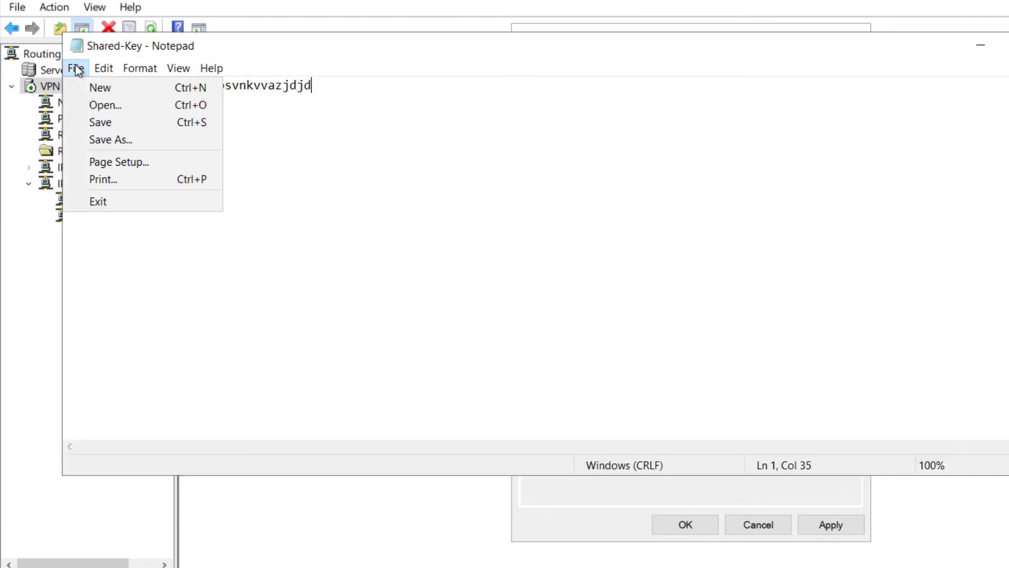
click(99, 124)
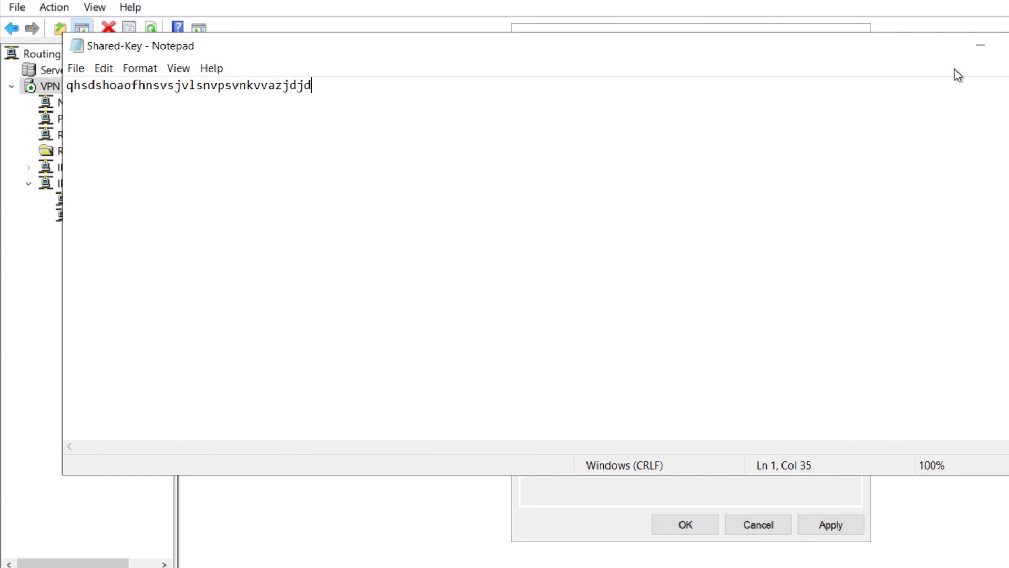
click(983, 44)
click(830, 525)
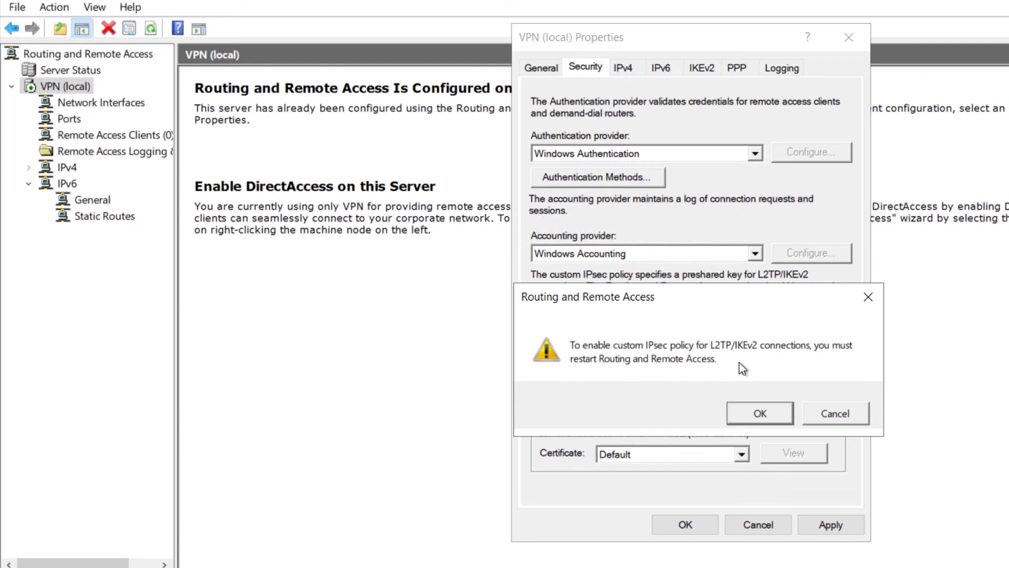
Step: Acknowledge the restart warning, close Properties, then stop and start Routing and Remote Access on VPN (local)
click(742, 411)
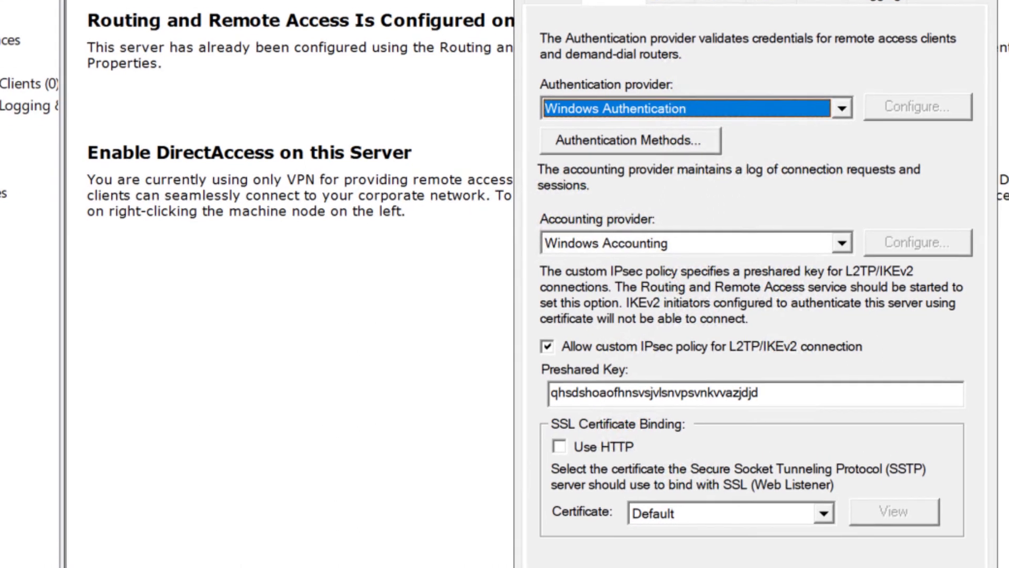
click(683, 526)
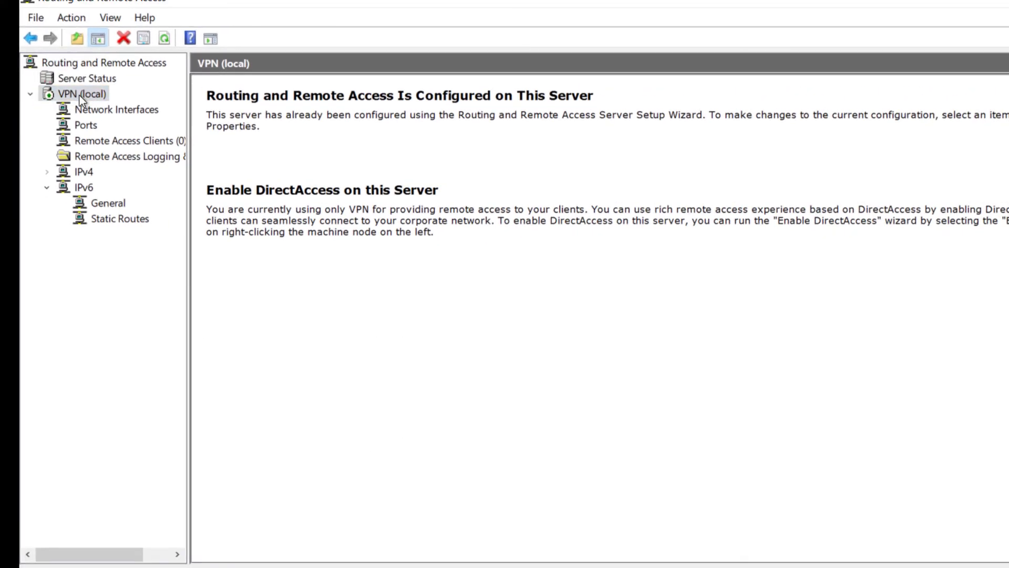
right_click(79, 96)
mouse_move(108, 169)
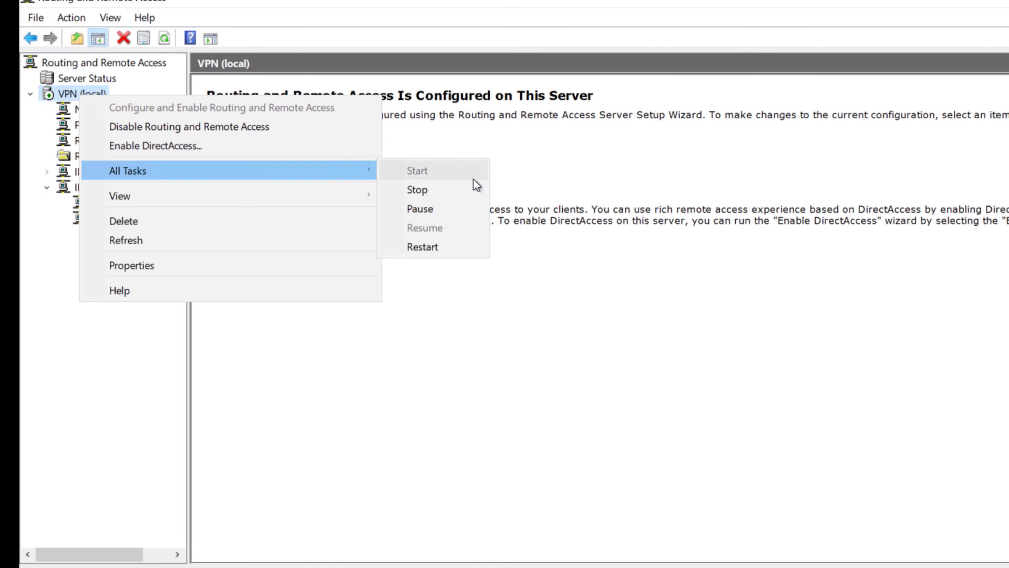
click(465, 190)
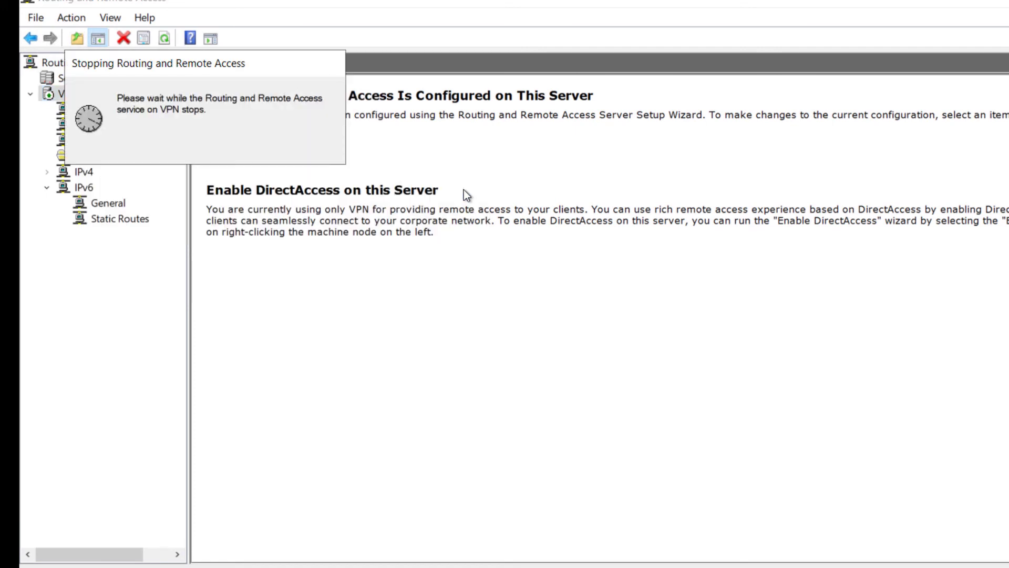
right_click(62, 93)
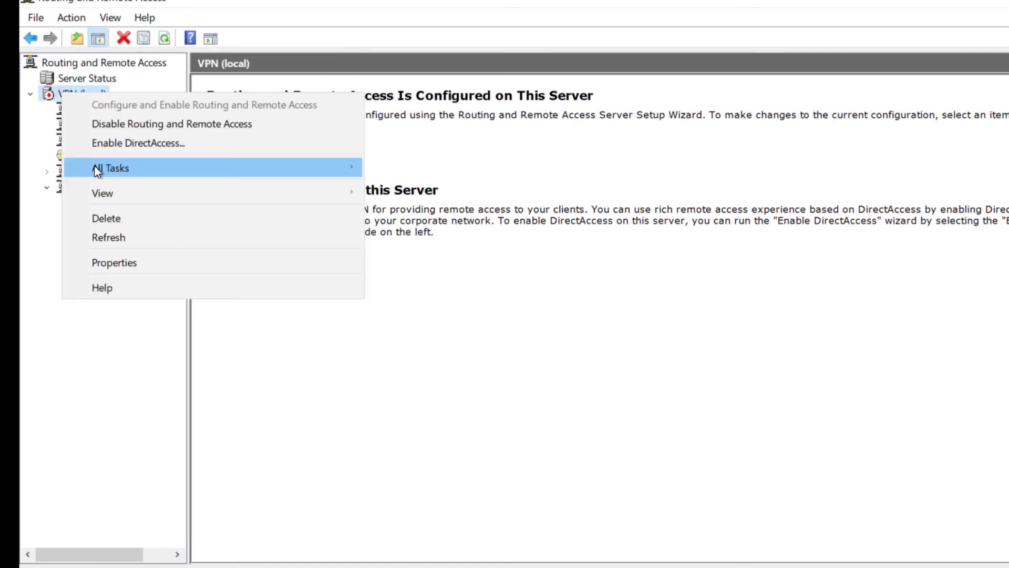
mouse_move(99, 167)
click(403, 168)
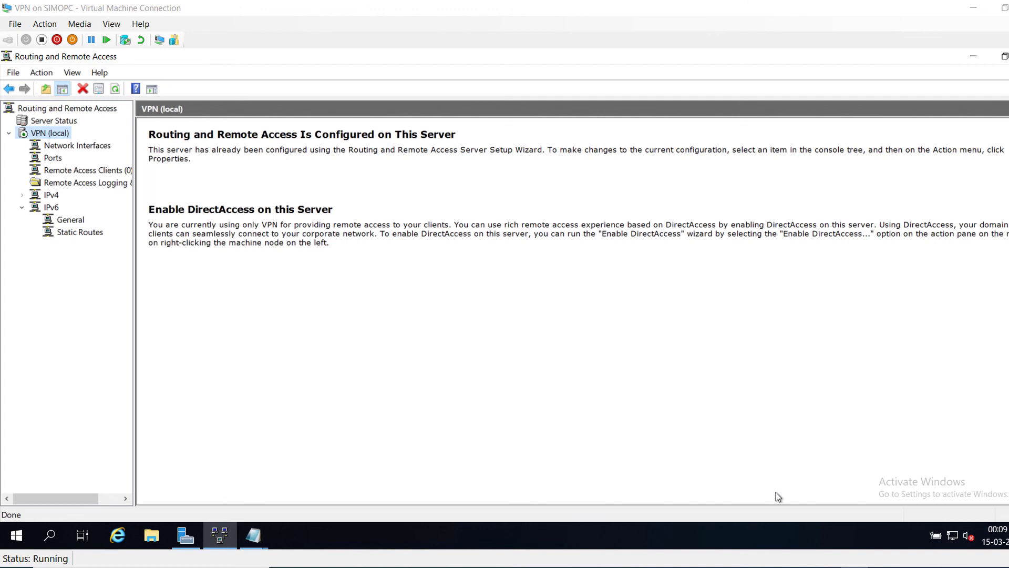
Step: Review the VPN.png network diagram in Paint, then bring the WinServ1 VM forward
key(alt+Tab)
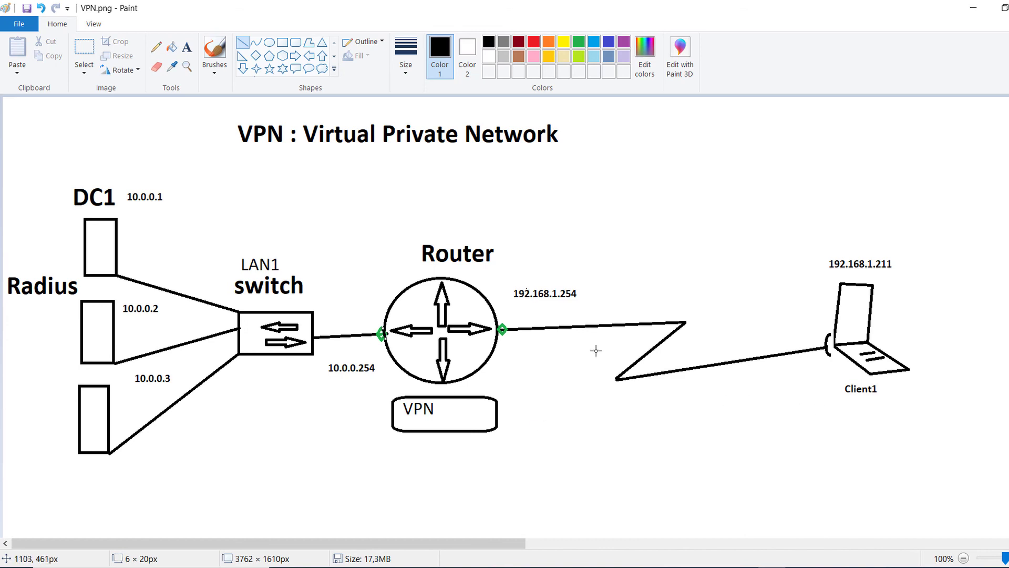
mouse_move(920, 522)
click(933, 523)
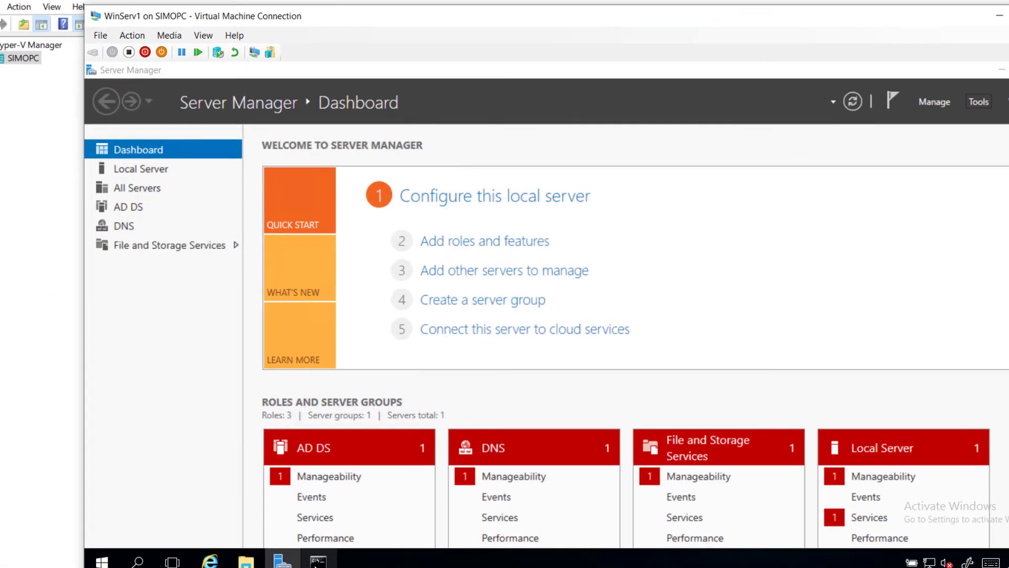
Step: Run ipconfig /all on WinServ1, showing IPv4 192.168.1.39 with gateway 192.168.1.1, then minimize the console
click(322, 545)
text(ipconfig /all)
key(Return)
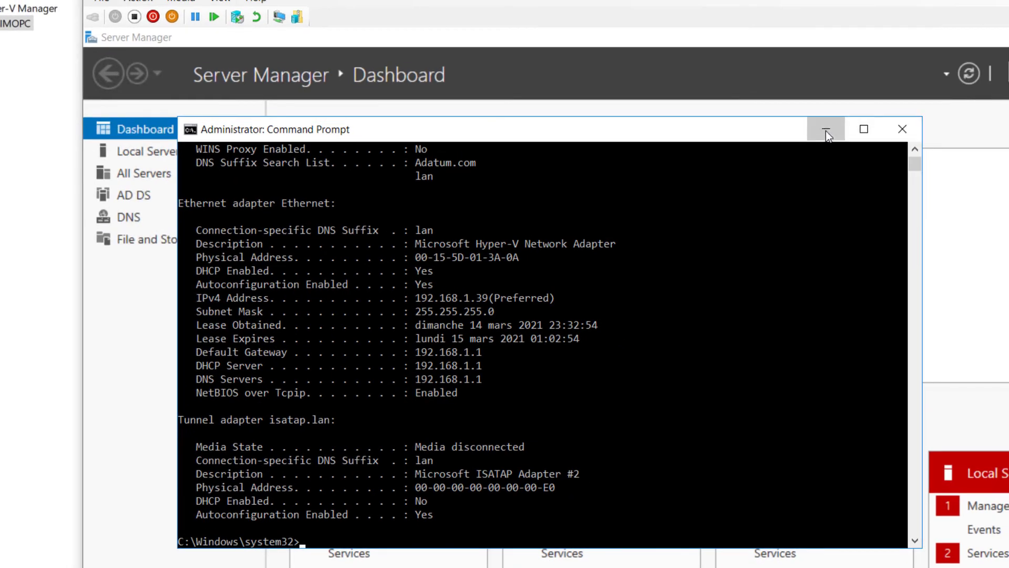
click(825, 131)
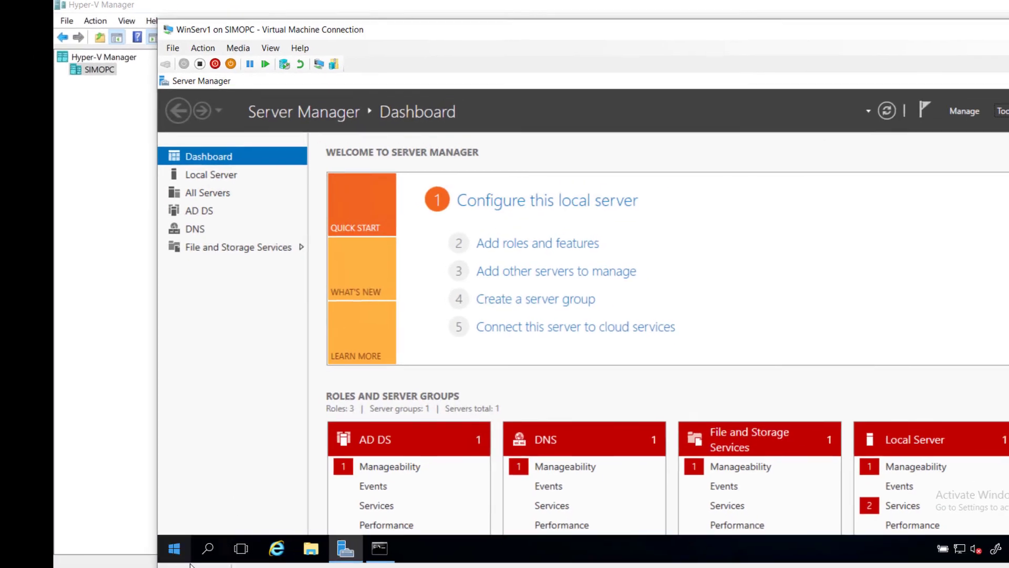
Step: From the VPN settings page, start a new VPN connection with Windows (built-in) as the provider
click(213, 545)
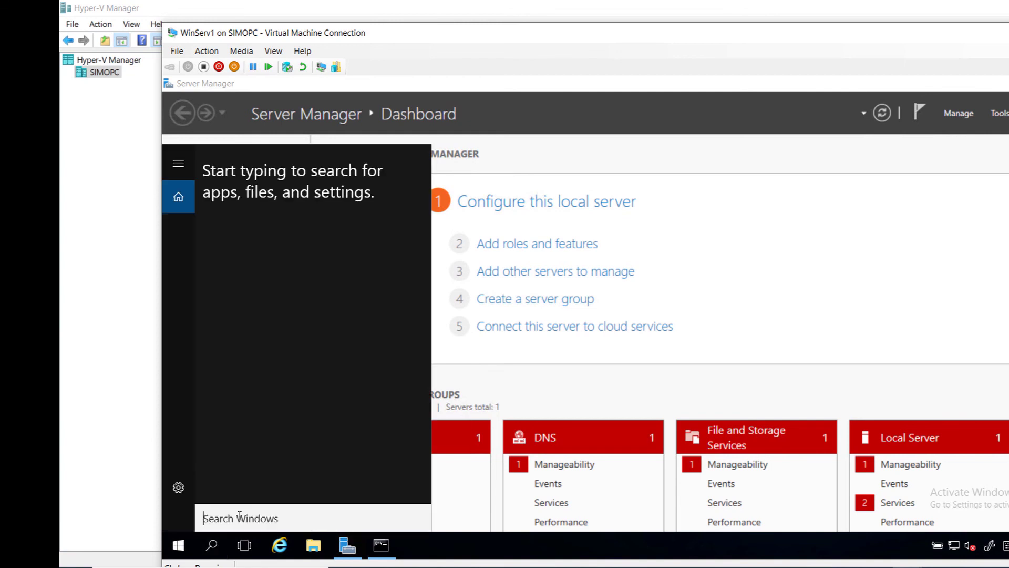
text(VPN)
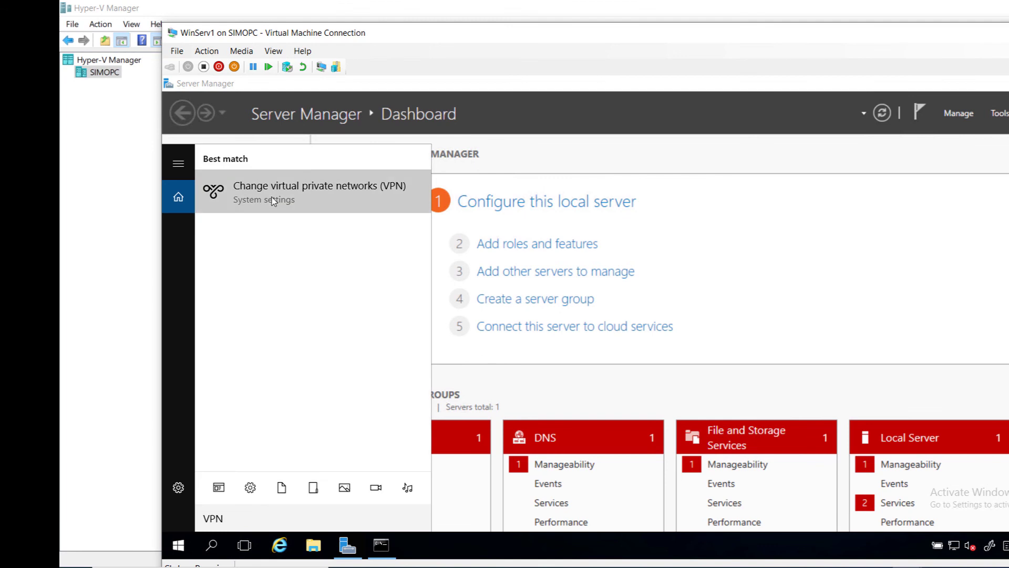
click(272, 197)
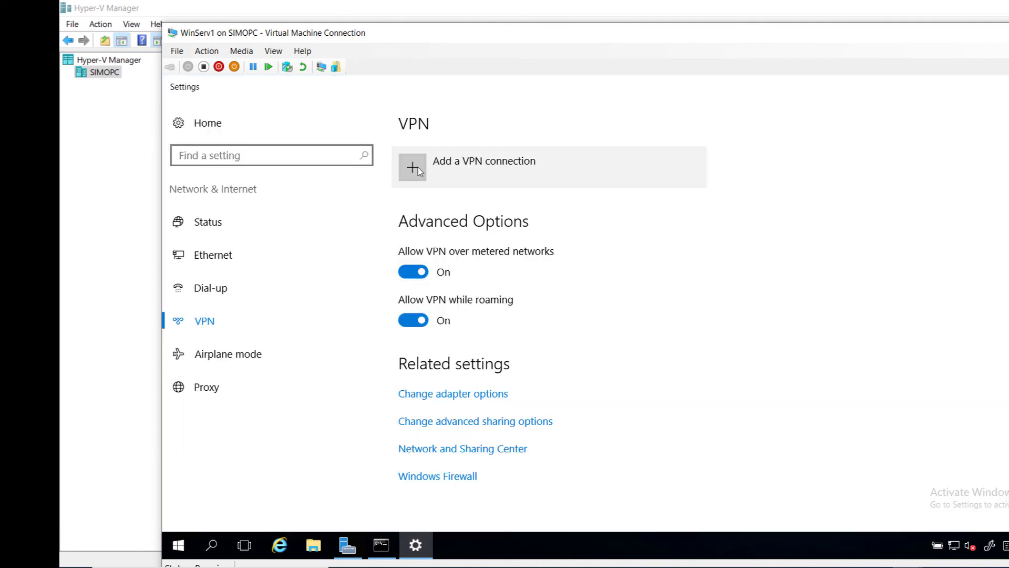
click(415, 167)
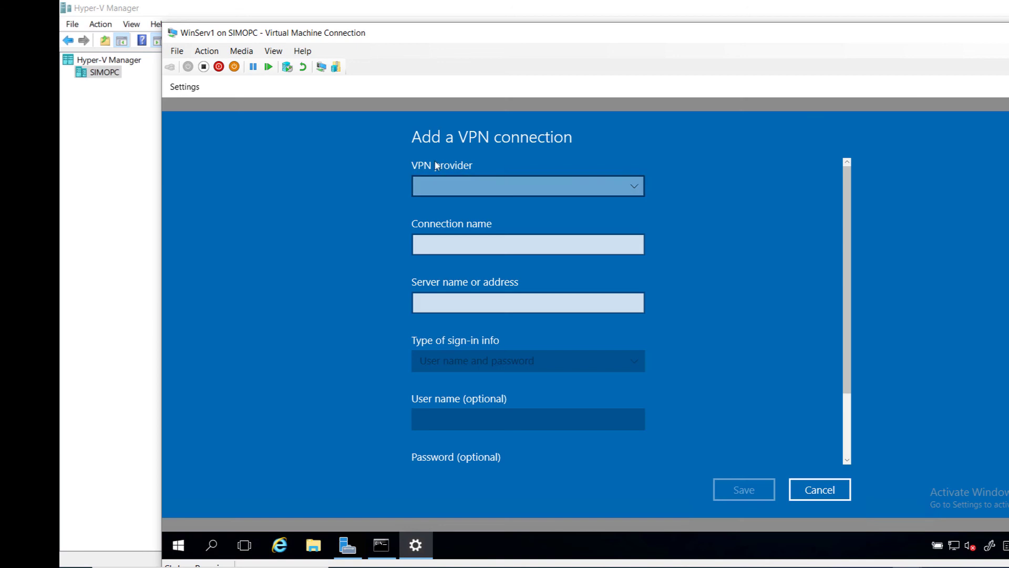
click(442, 185)
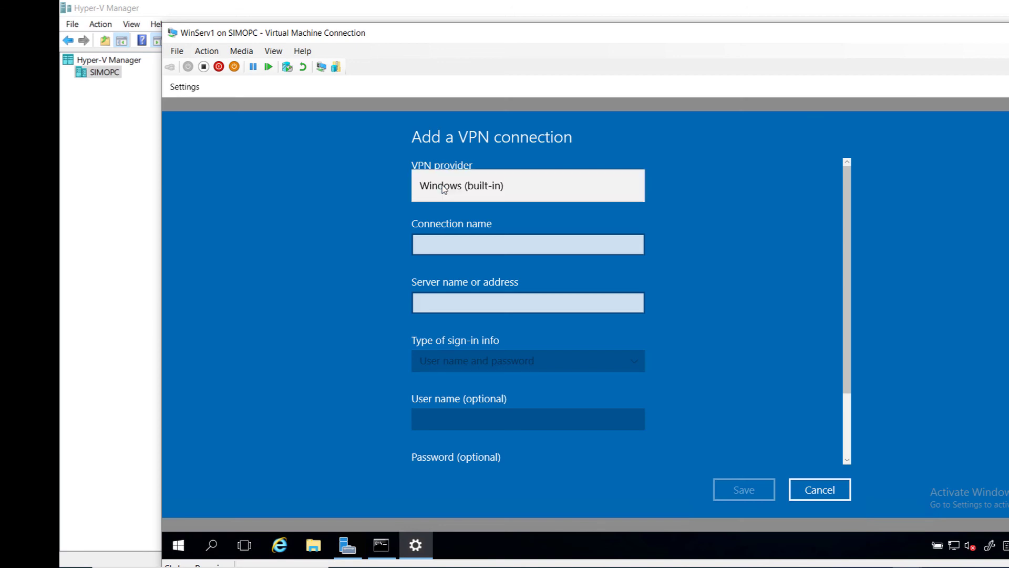
click(443, 187)
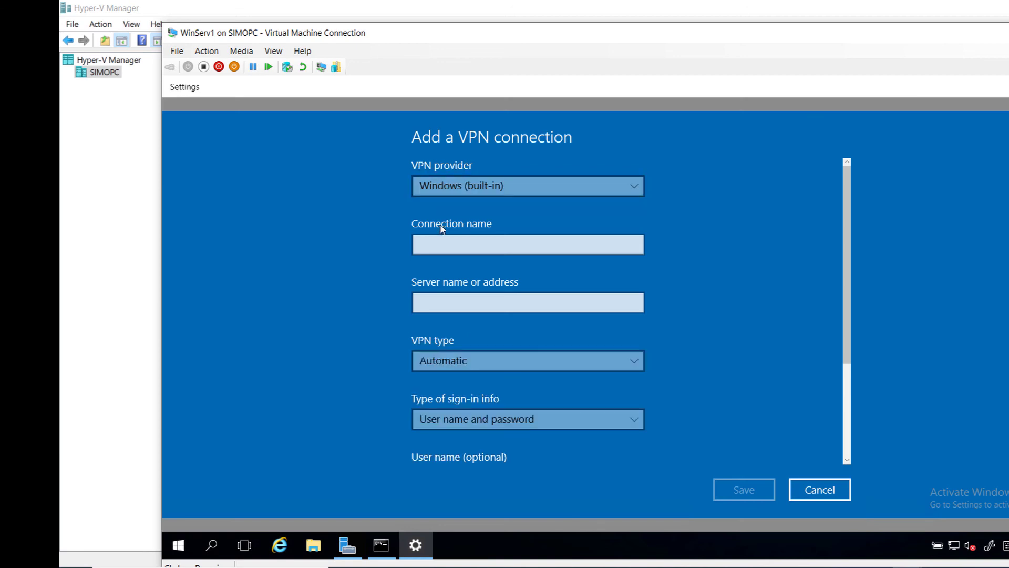
Step: Name the connection TEST-VPN with server address 192.168.1.254, checked against the network diagram
click(437, 242)
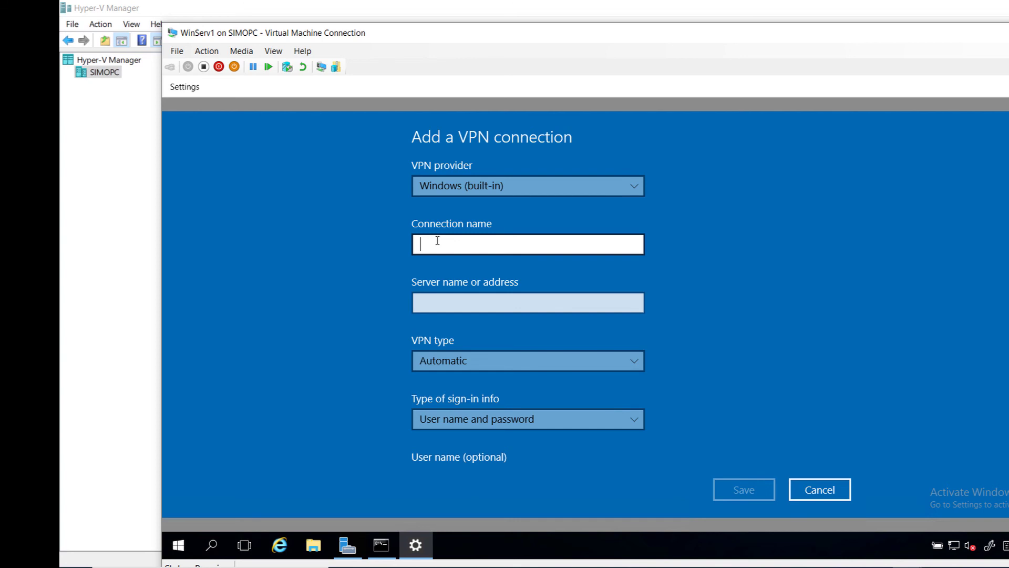
text(TEST-VPN)
click(447, 307)
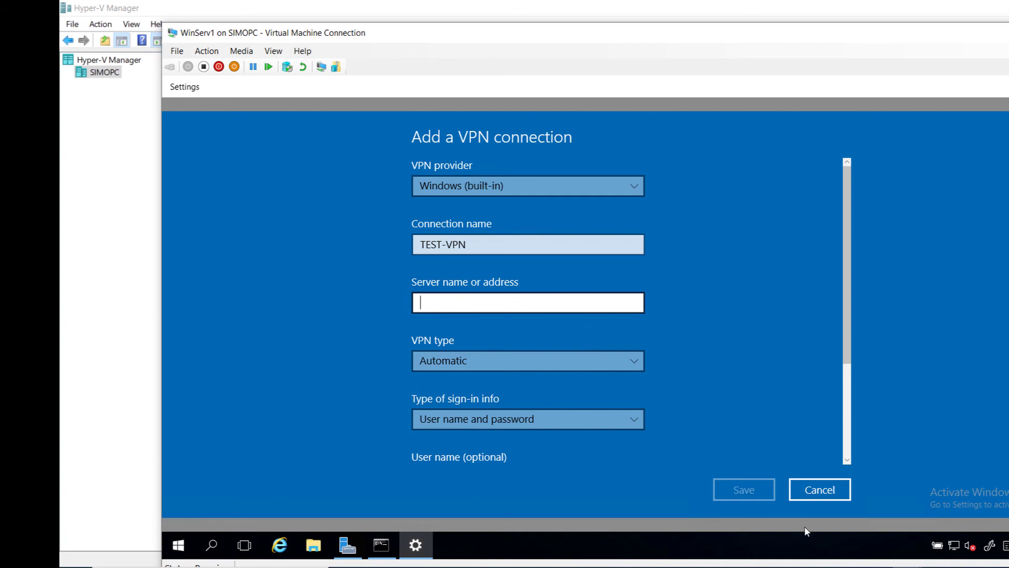
click(848, 567)
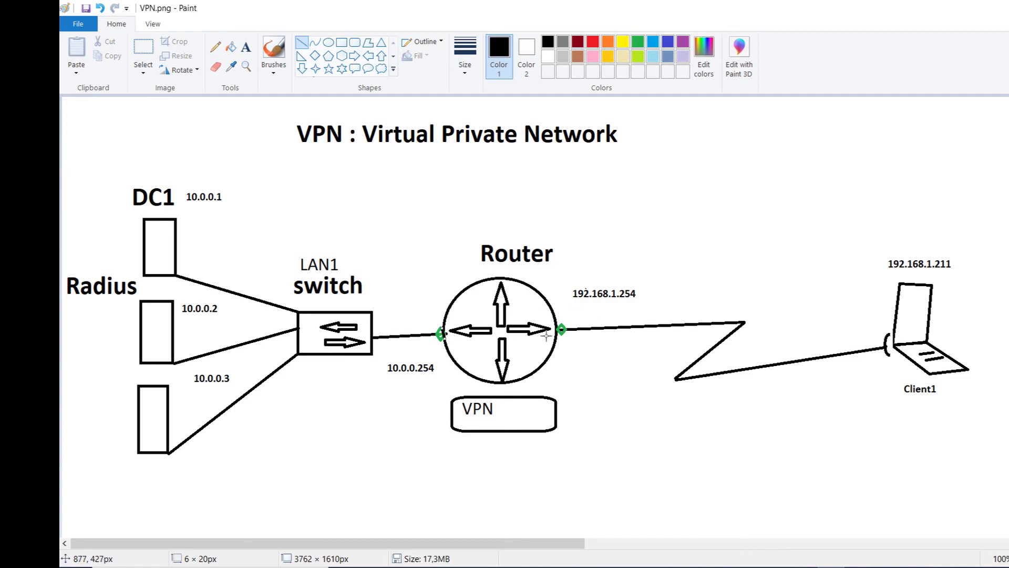
key(alt+Tab)
text(192.168.1.254)
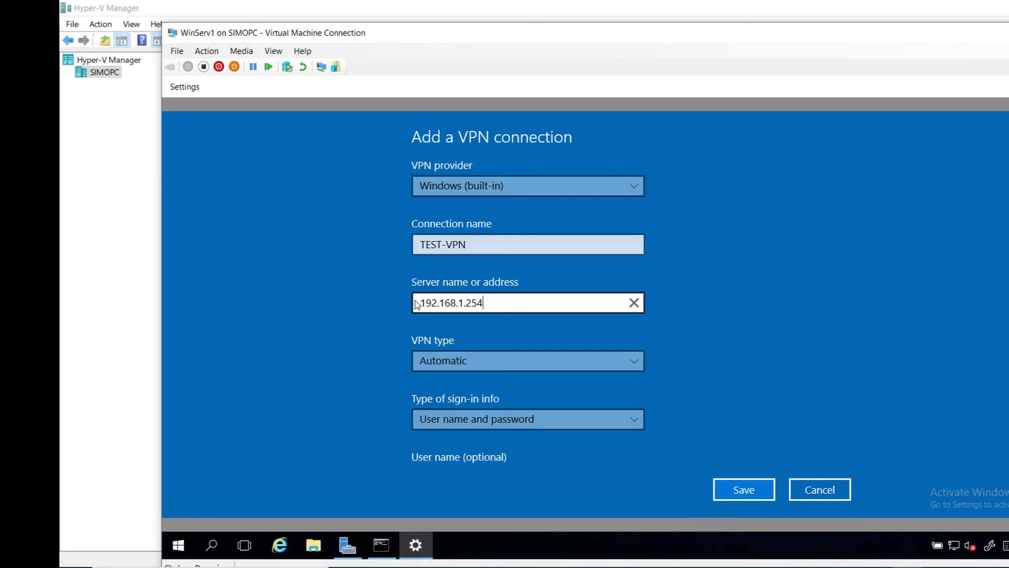
click(471, 360)
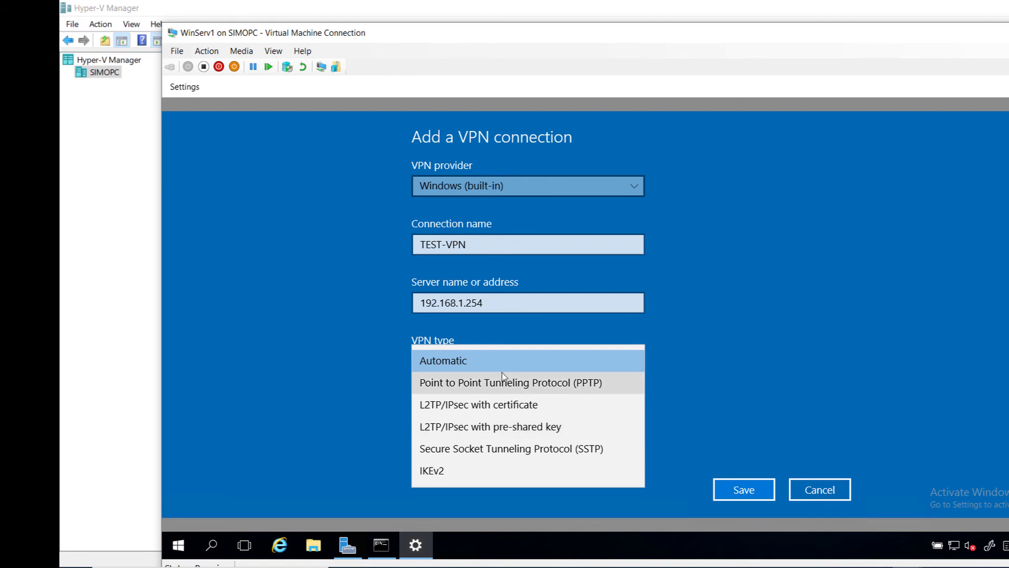
click(480, 360)
click(481, 361)
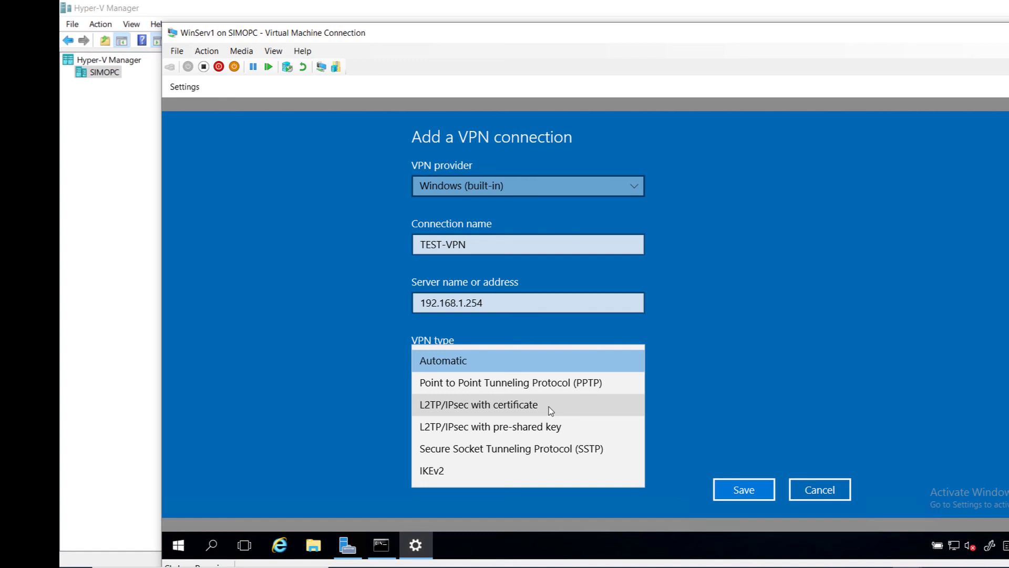
Step: Choose L2TP/IPsec with pre-shared key as the VPN type and paste the shared key copied from Notepad
click(524, 429)
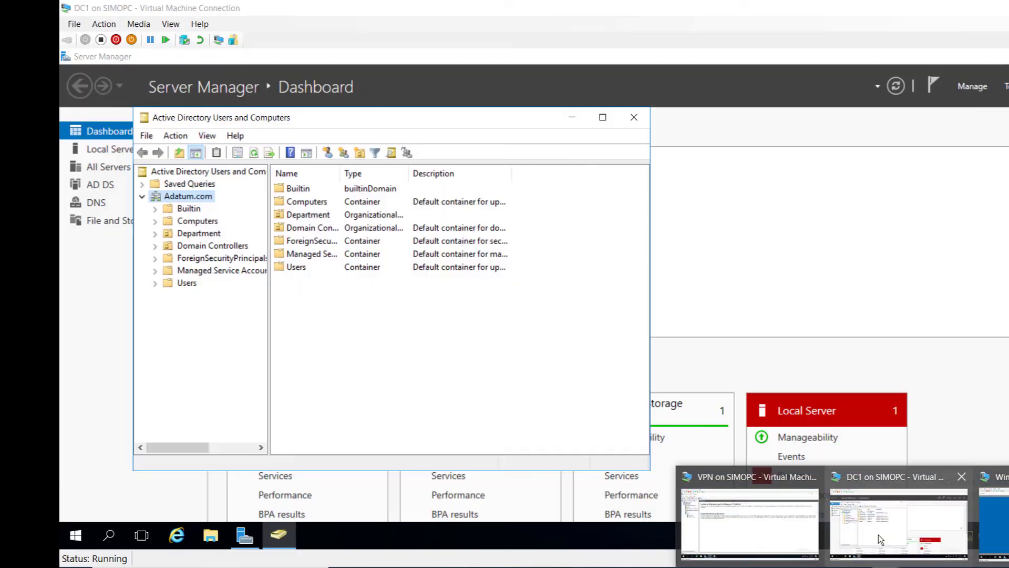
click(793, 522)
click(311, 536)
click(353, 476)
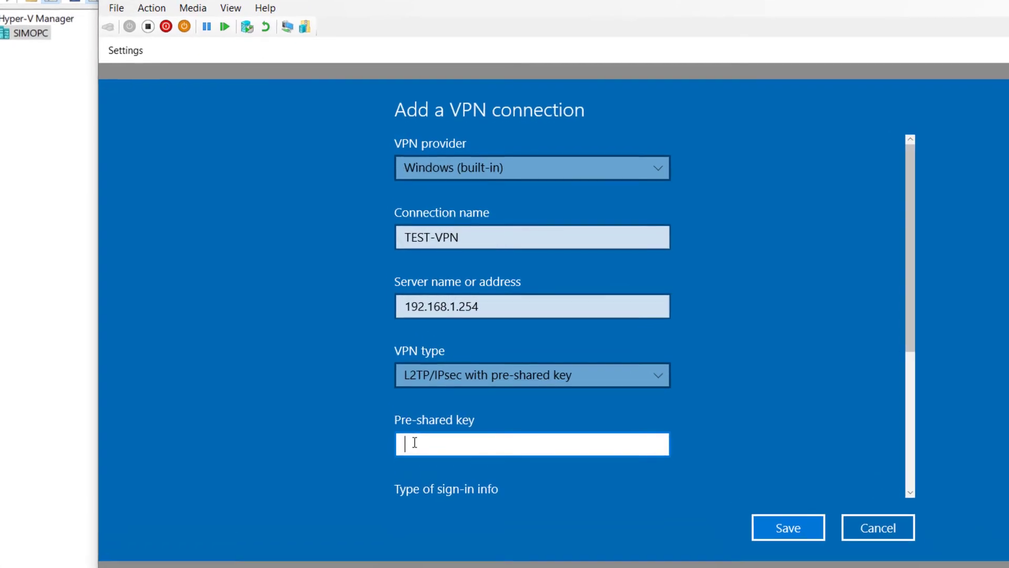
key(ctrl+v)
click(658, 444)
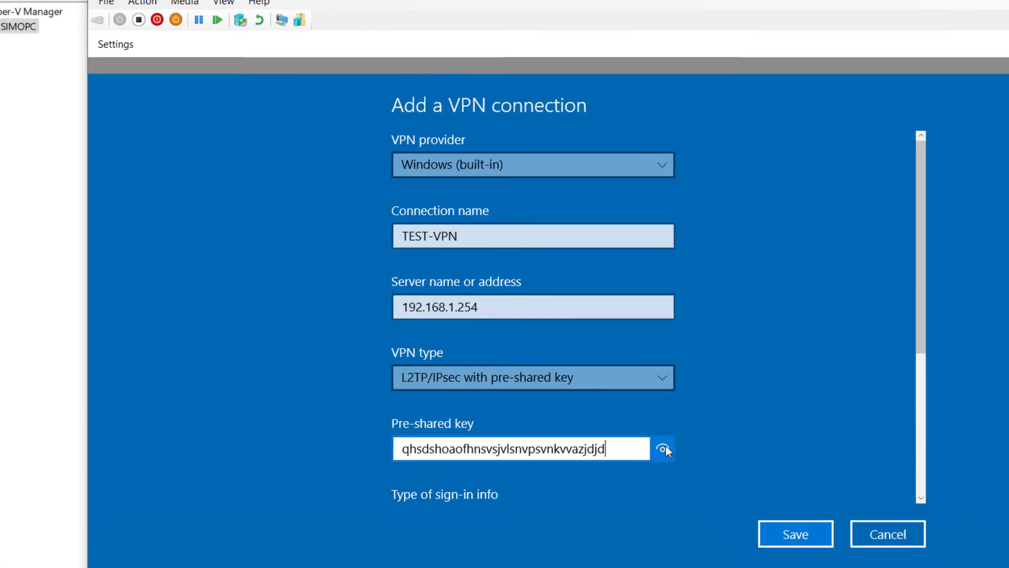
Step: Enter the domain user's name and password for sign-in and save the TEST-VPN connection
scroll(940, 304, down, 3)
click(415, 386)
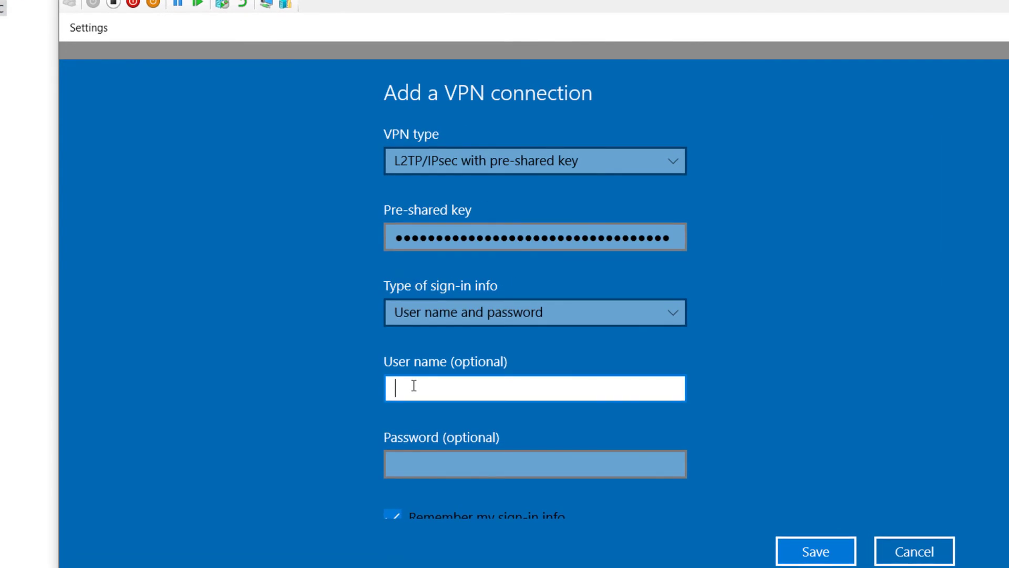
text(ADATUM\)
text(simo)
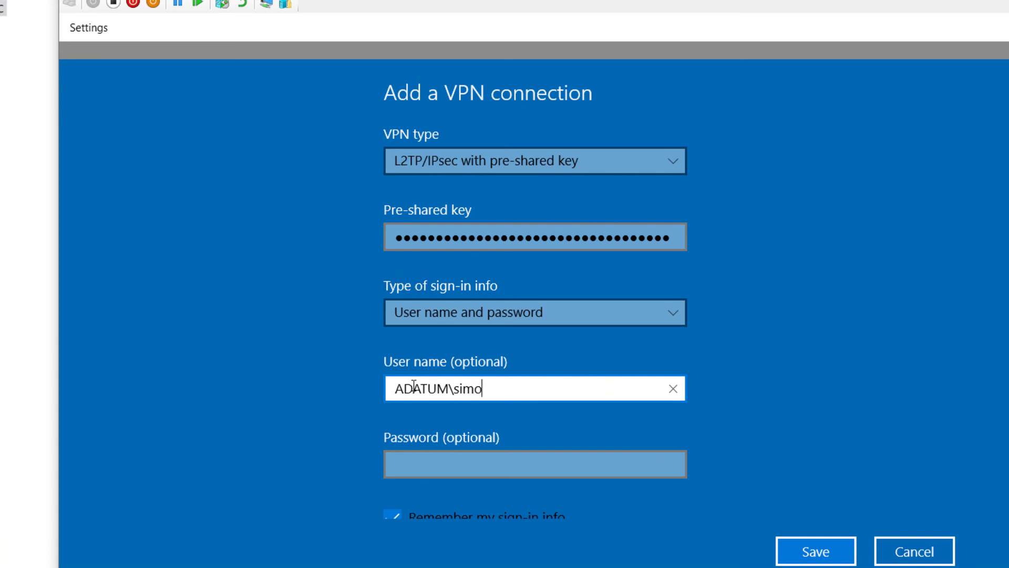
text(.med)
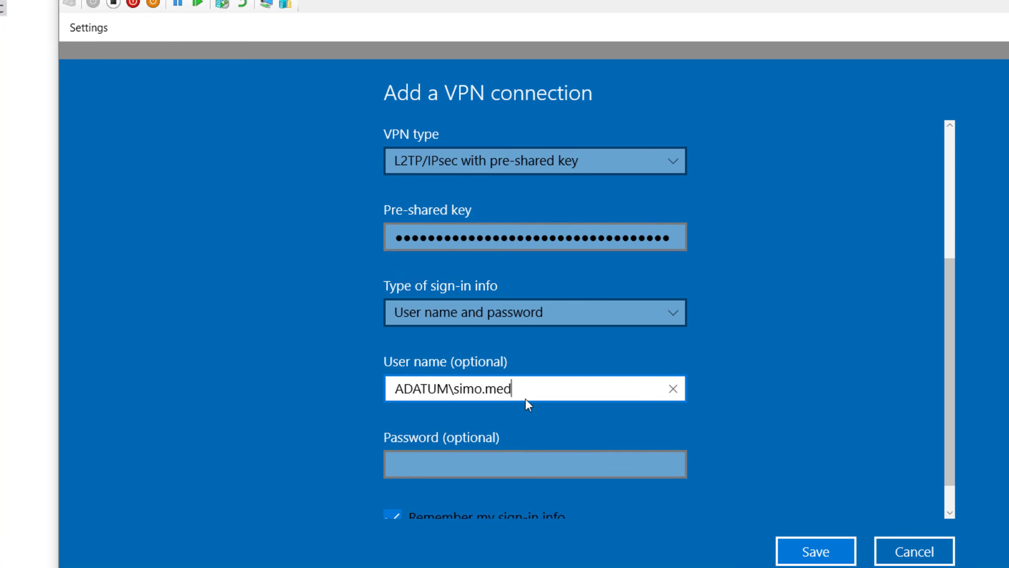
click(438, 462)
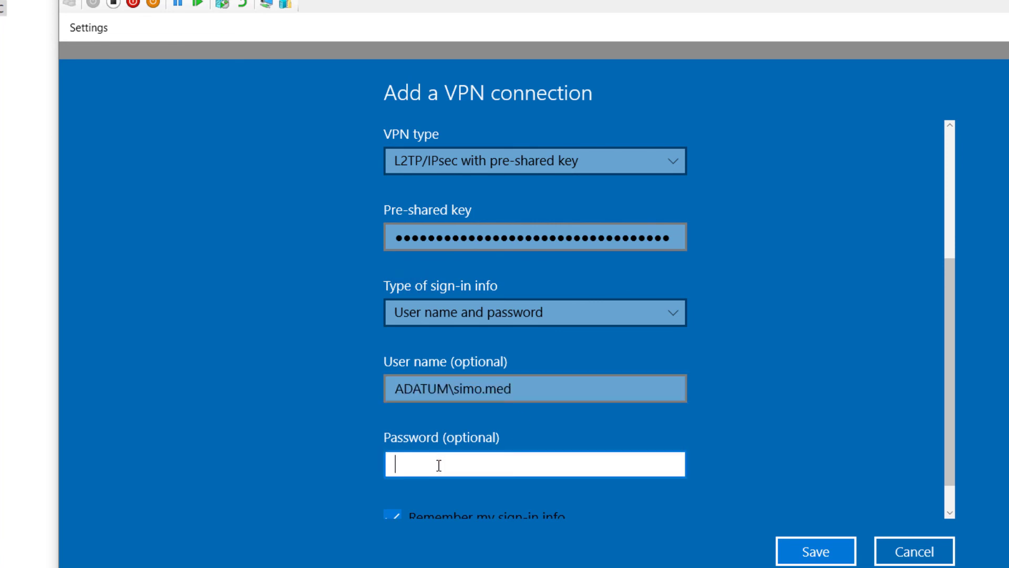
key(ctrl+v)
scroll(630, 473, down, 1)
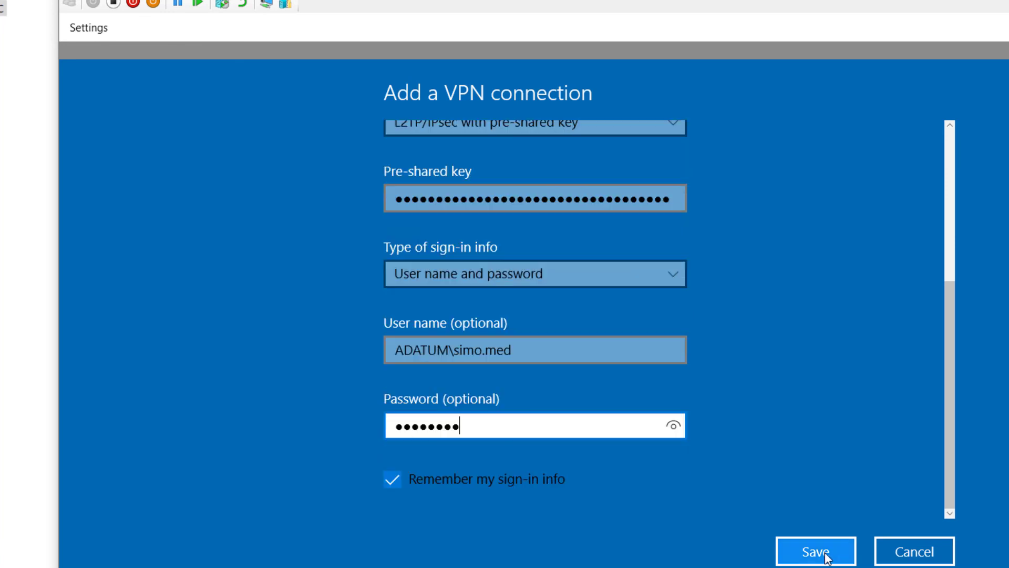
click(821, 552)
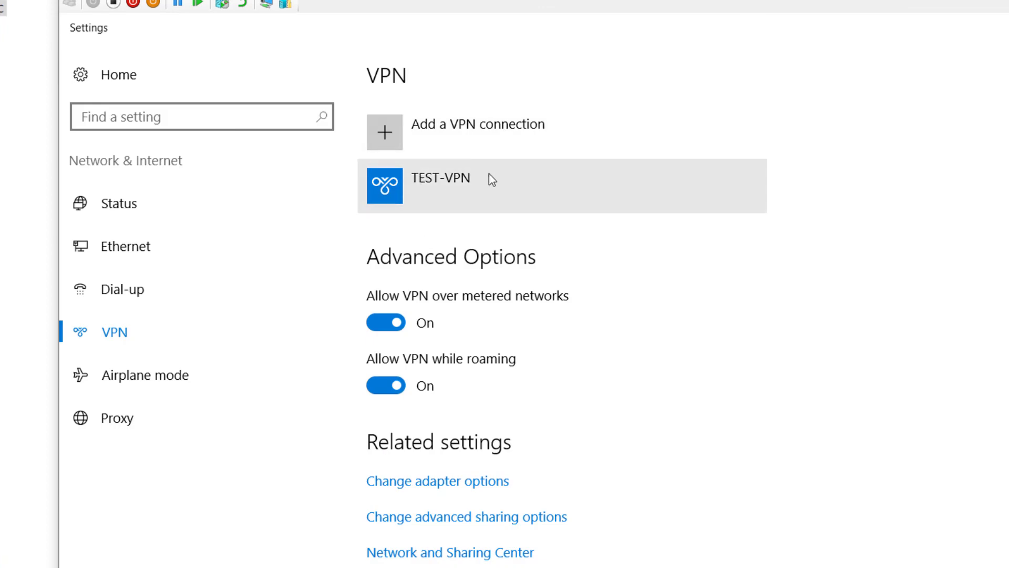
Step: Connect TEST-VPN, then run ping 10.0.0.1 in a maximized Command Prompt, getting 4 of 4 replies
click(405, 184)
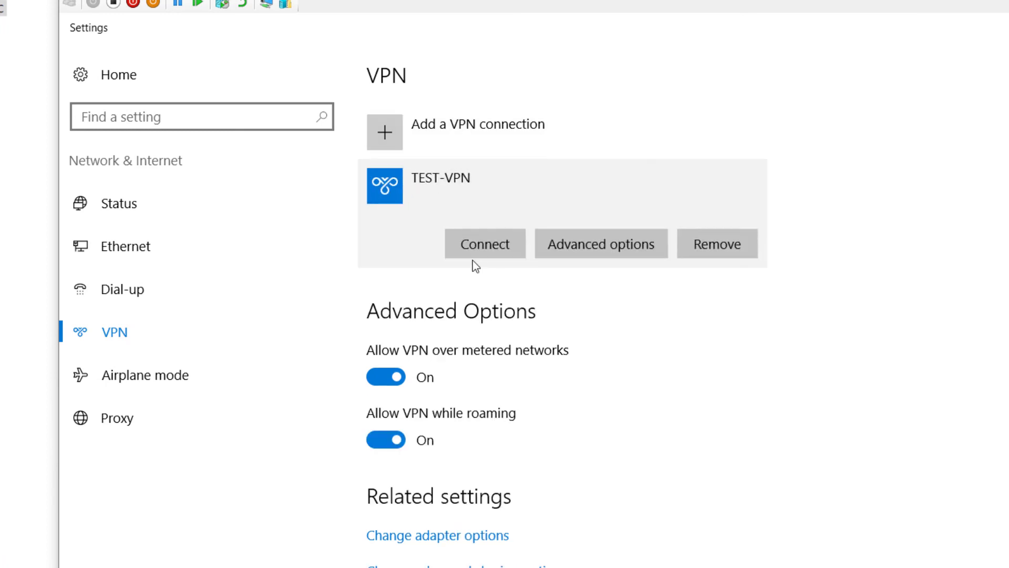
click(475, 249)
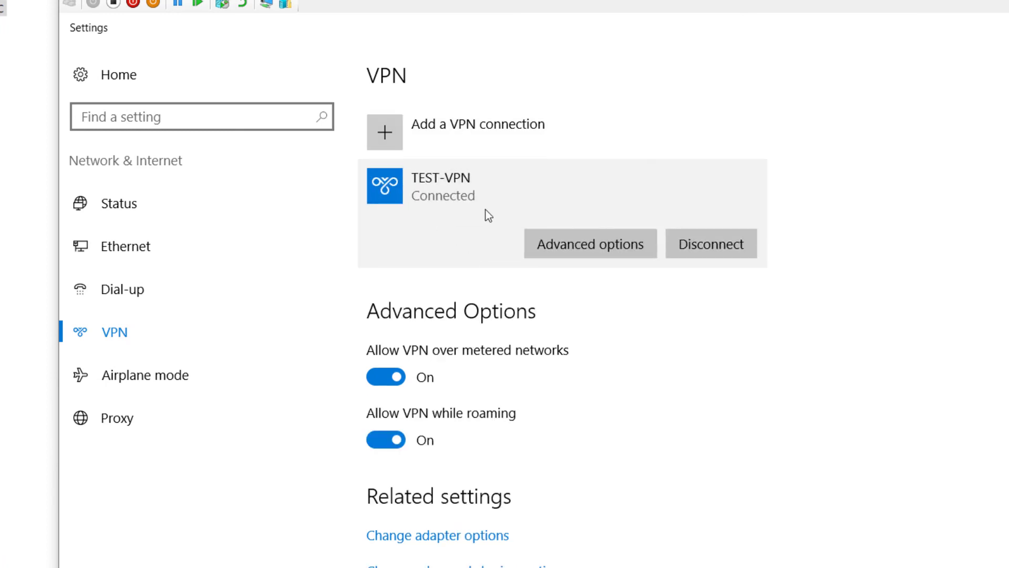
key(alt+Tab)
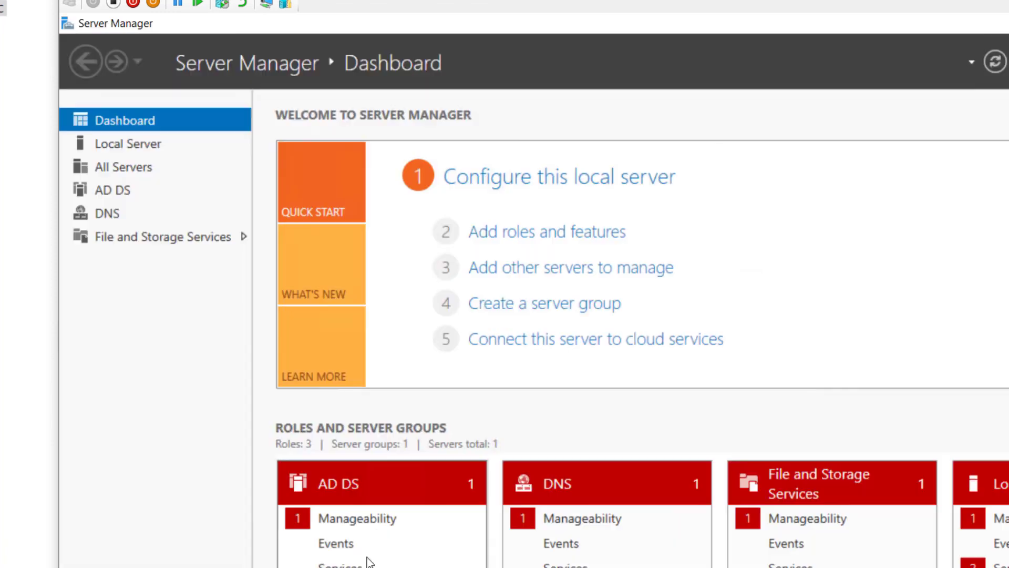
key(alt+Tab)
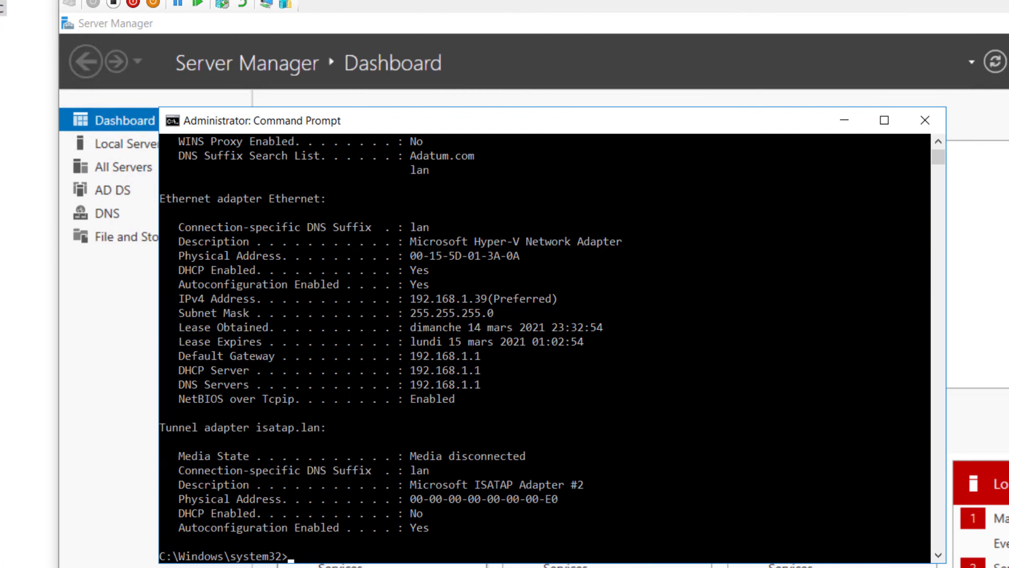
key(super+Up)
text(ping 10.0.0.1)
key(Return)
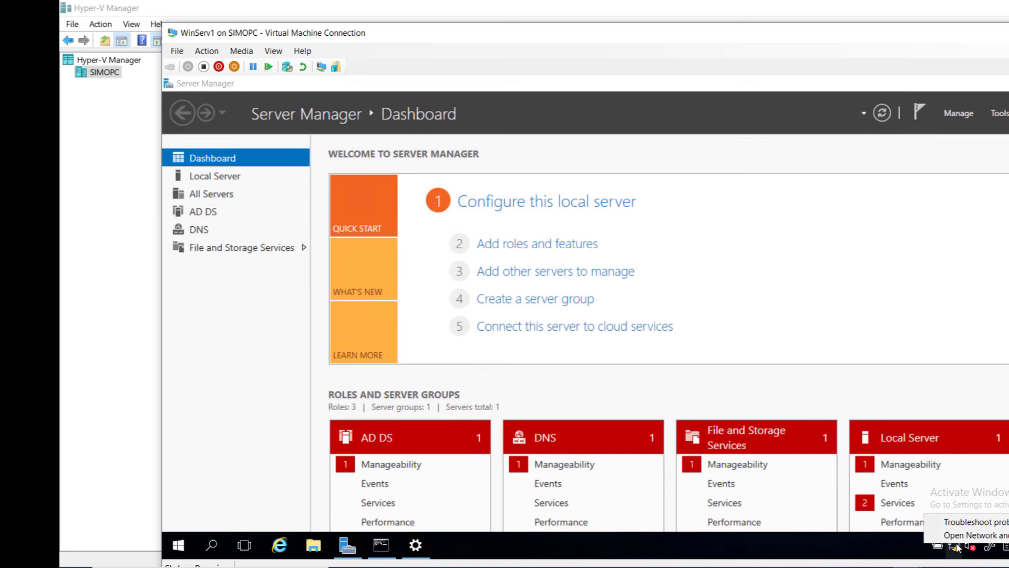
Step: Open the network adapter list via Network and Sharing Center from the taskbar network icon
right_click(988, 562)
click(955, 536)
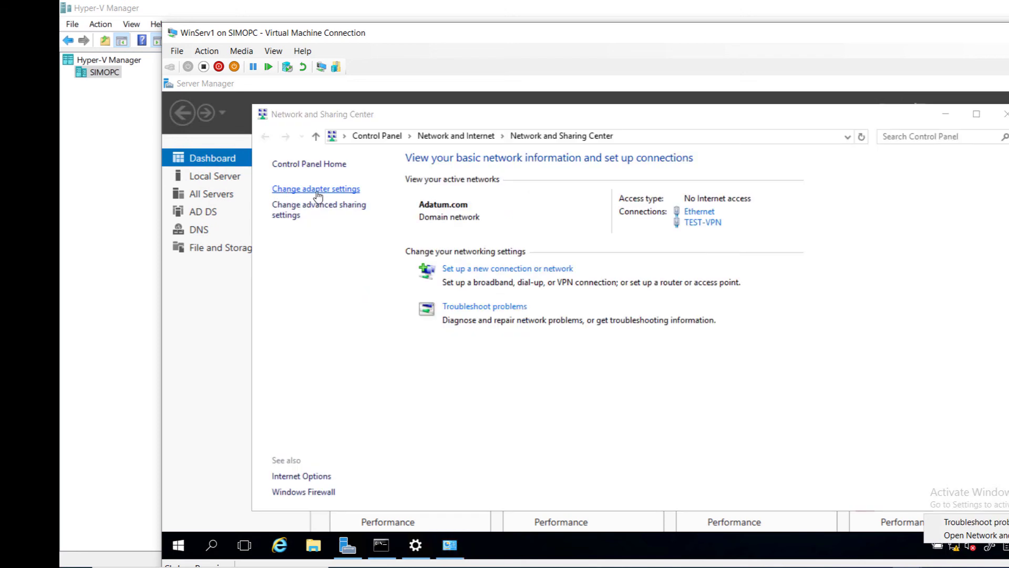
click(317, 190)
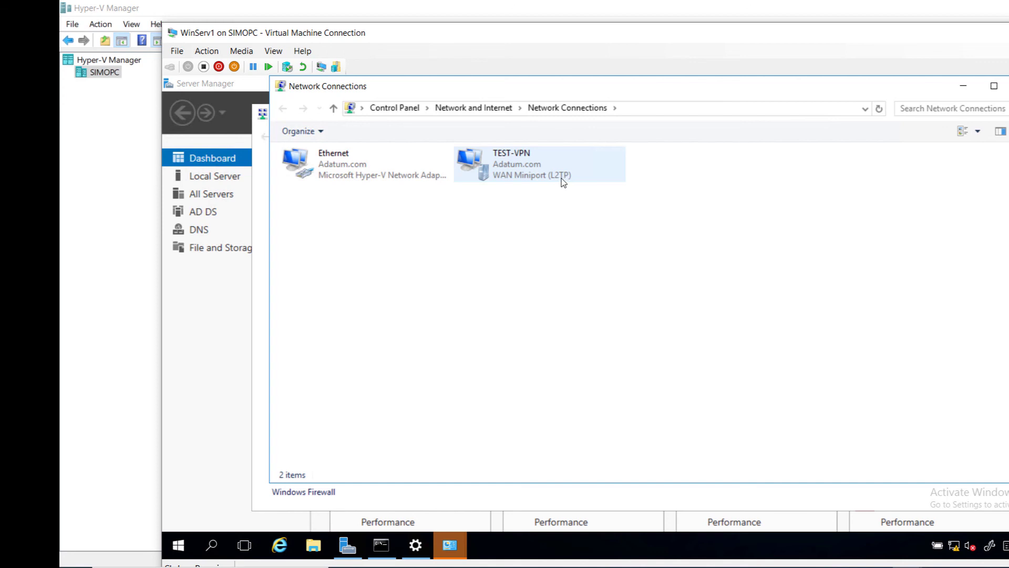
Step: Check TEST-VPN's Security tab and advanced L2TP pre-shared key settings, then close both dialogs
right_click(495, 168)
click(404, 306)
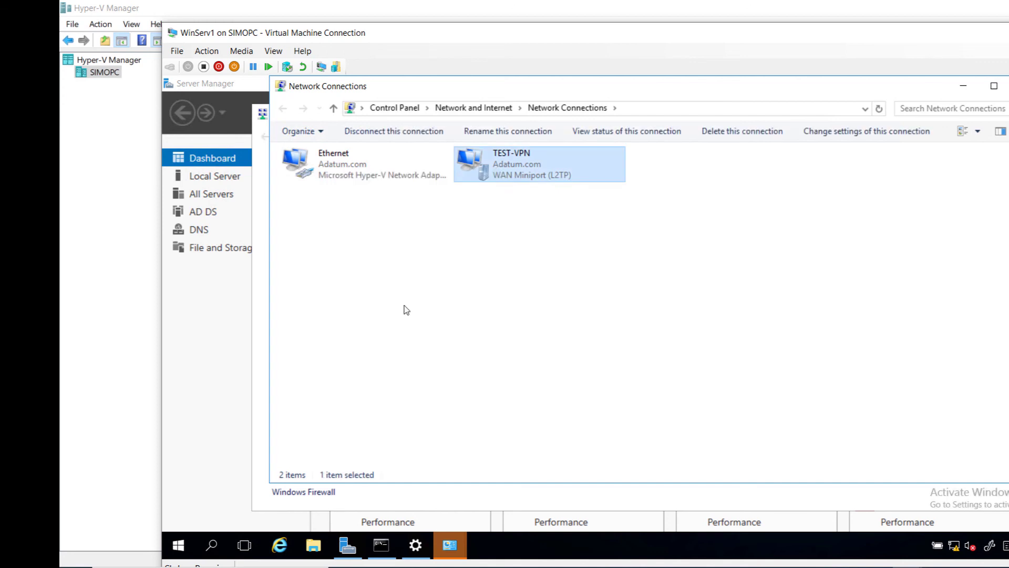
click(621, 149)
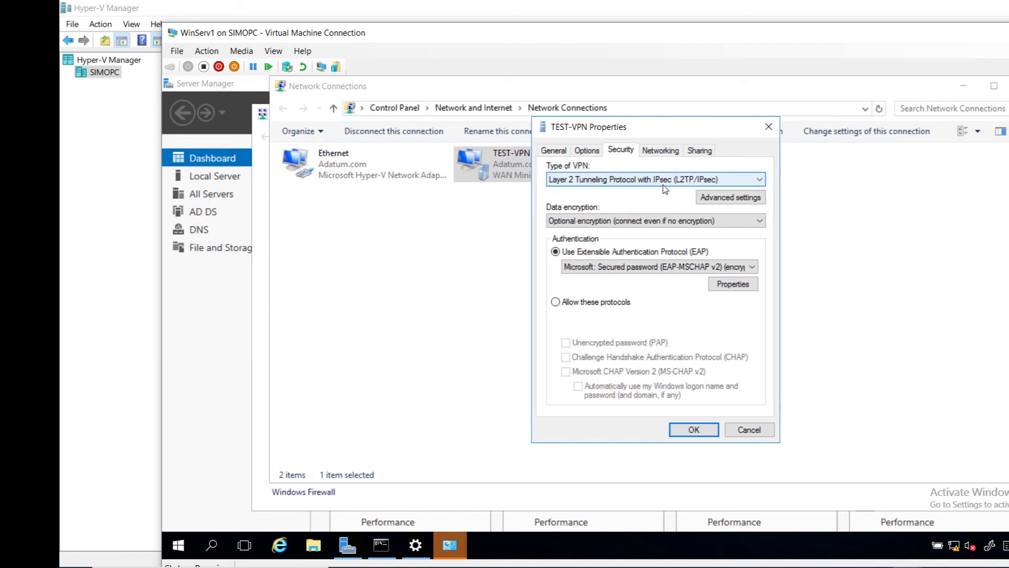
click(720, 201)
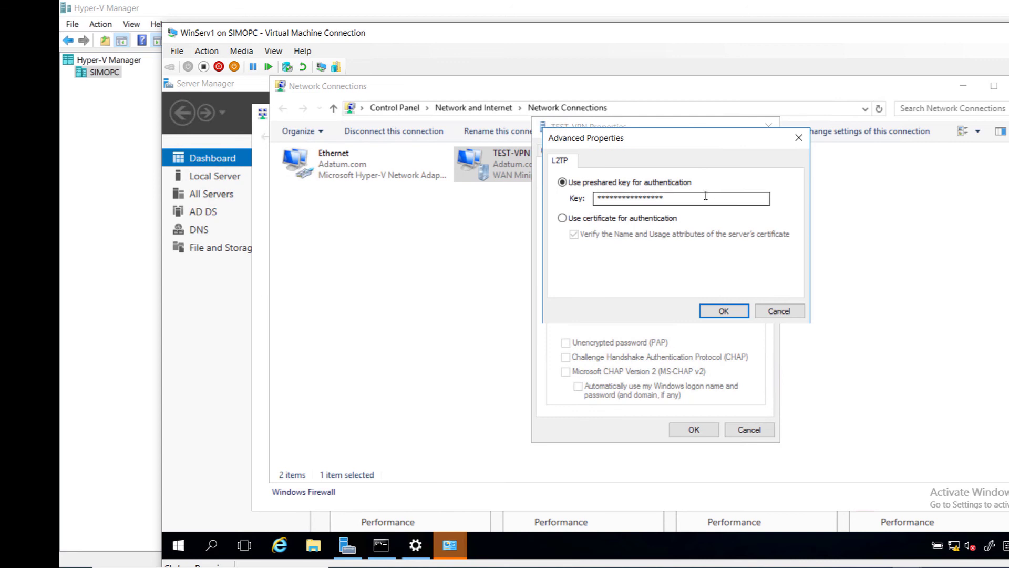
click(723, 310)
key(Return)
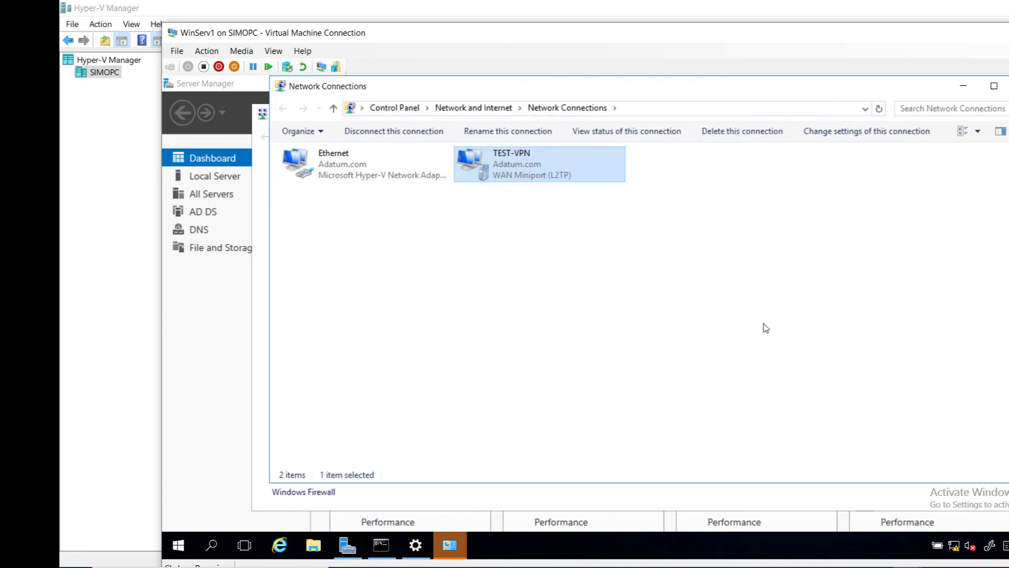